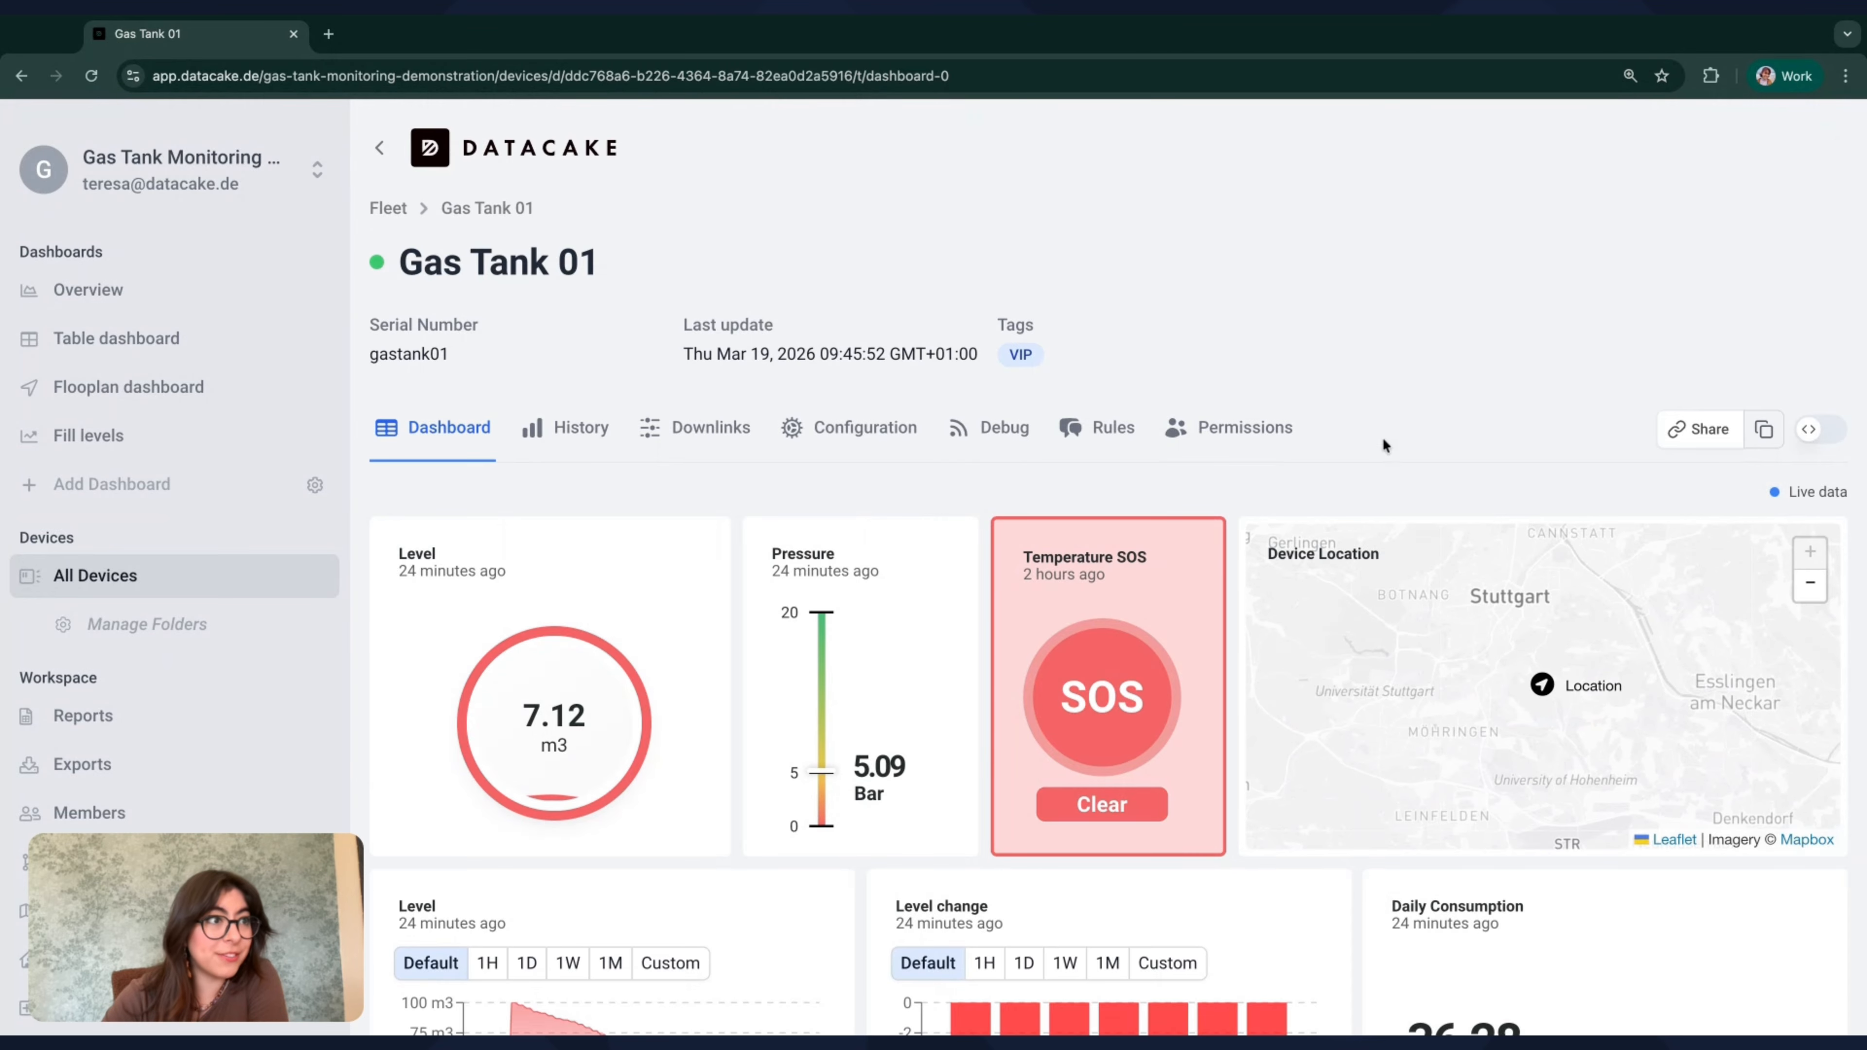
- Review the Gas Tank 01 dashboard, open the list of all devices and look through the tanks and their tags
{"action": "scroll", "coordinate": [1385, 470], "scroll_direction": "down", "scroll_amount": 2}
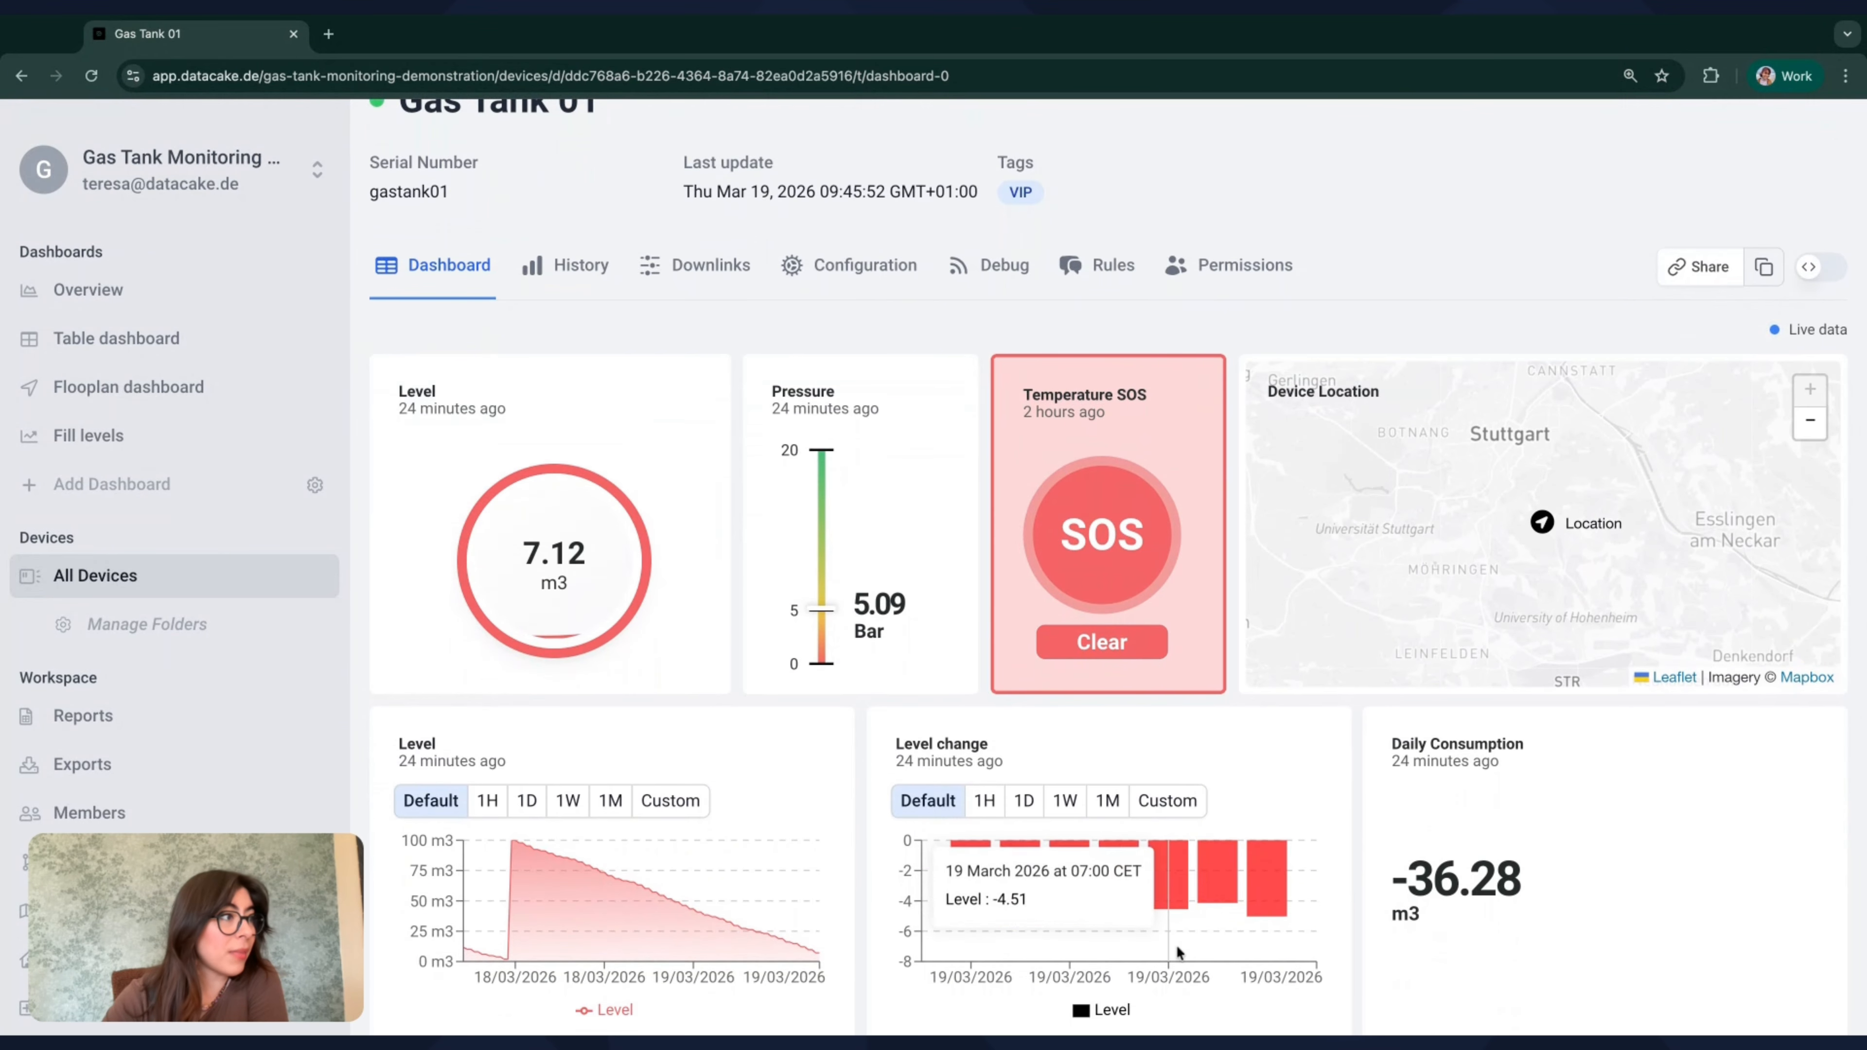
{"action": "scroll", "coordinate": [1176, 945], "scroll_direction": "down", "scroll_amount": 1}
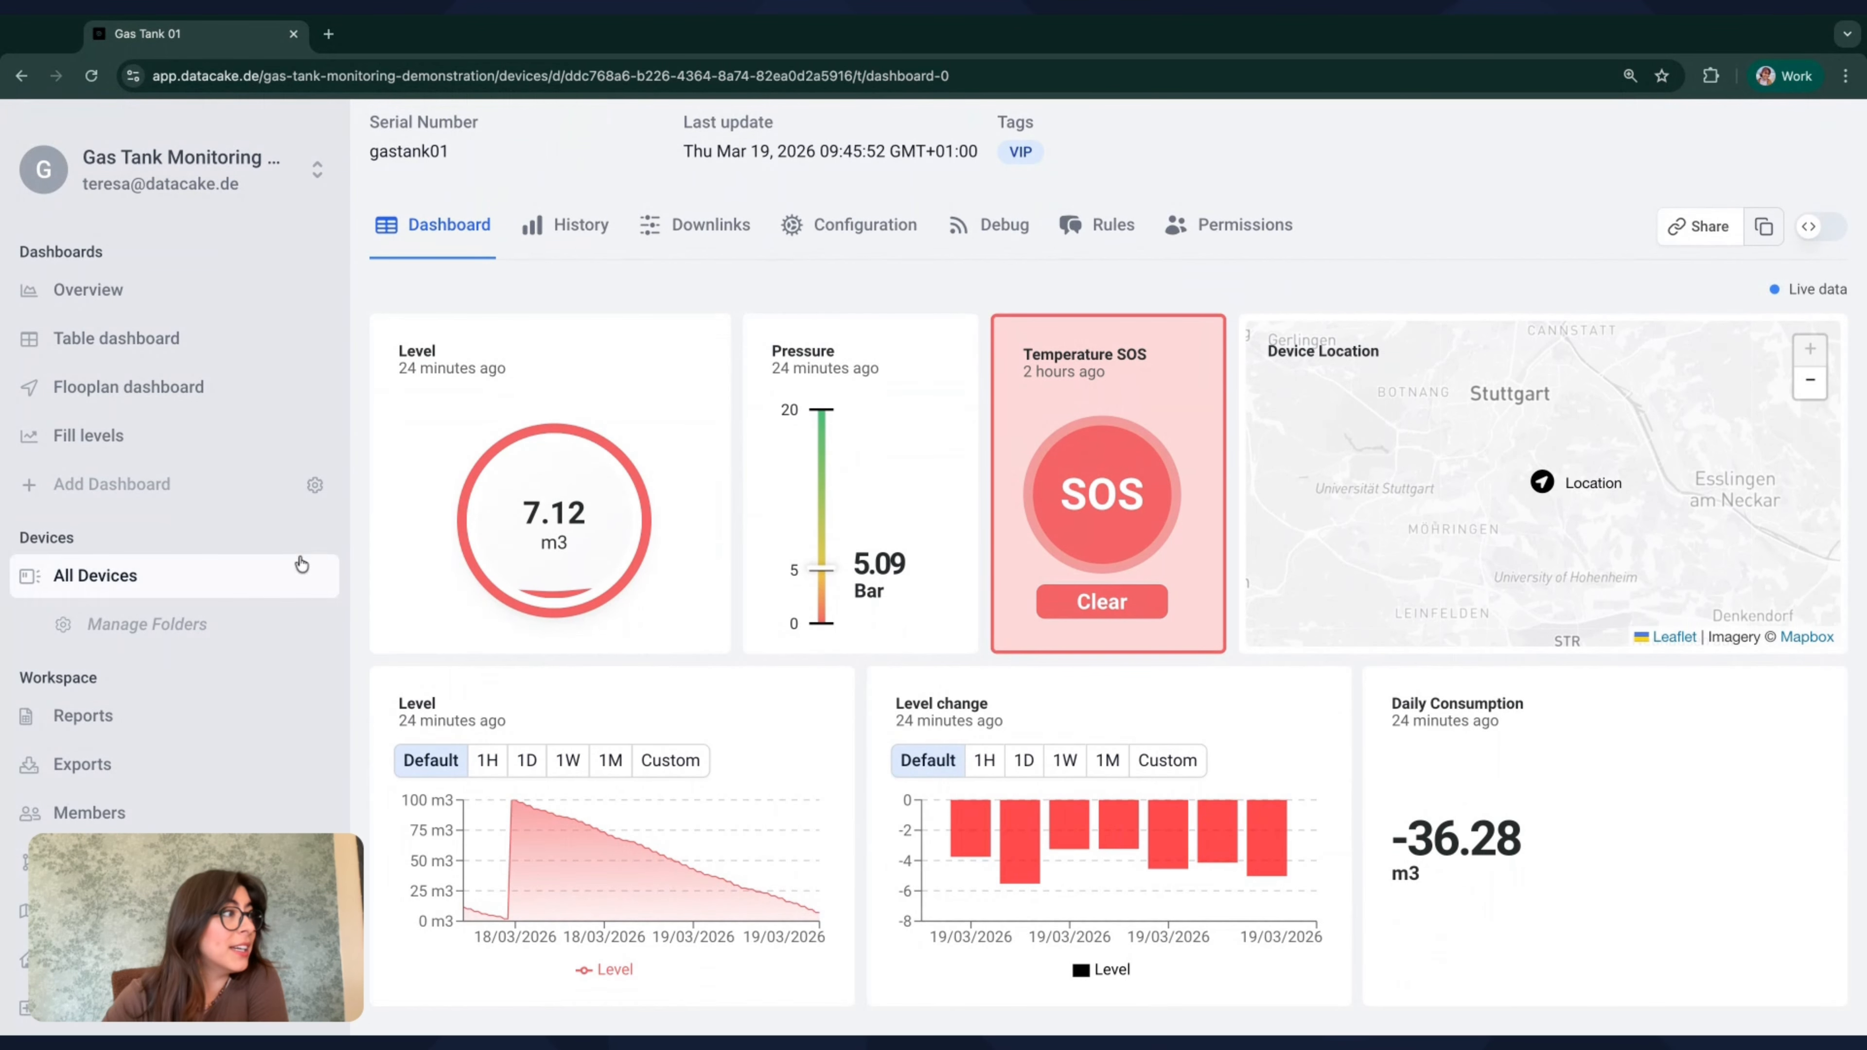
{"action": "left_click", "coordinate": [180, 576]}
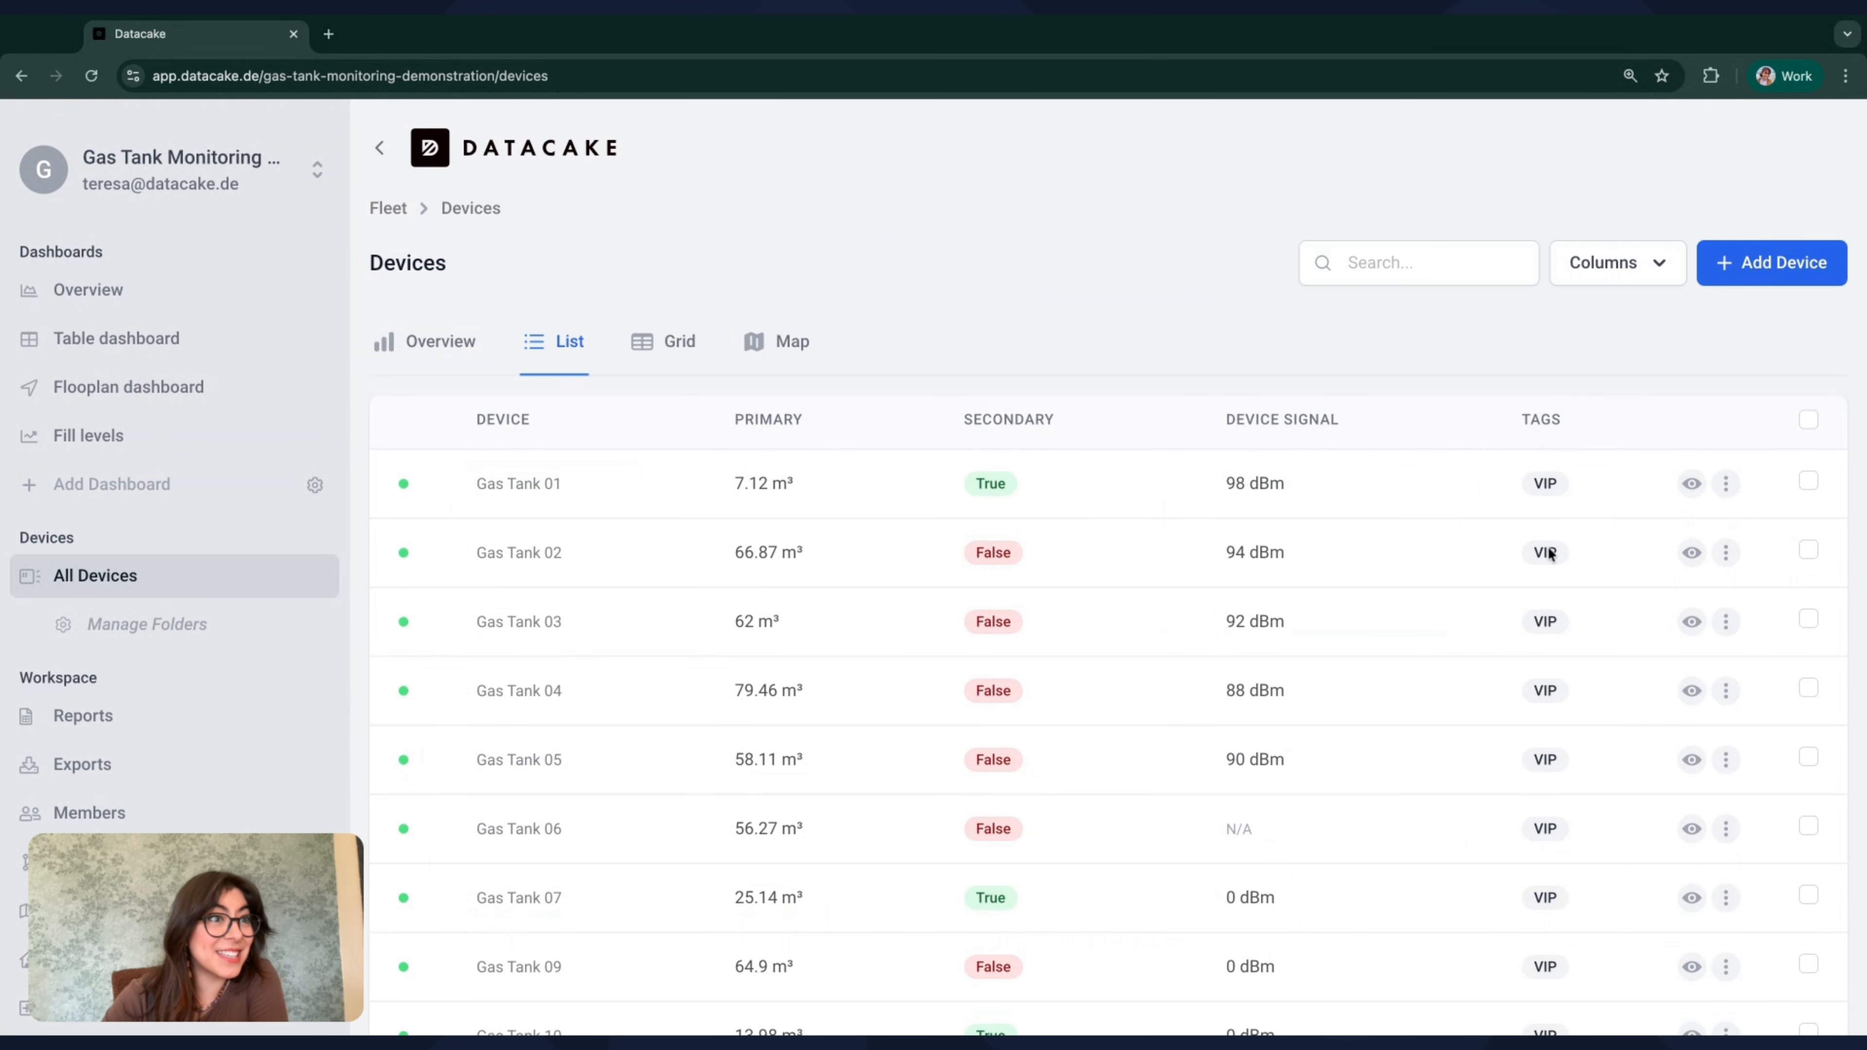
{"action": "scroll", "coordinate": [1593, 839], "scroll_direction": "down", "scroll_amount": 3}
{"action": "scroll", "coordinate": [1593, 840], "scroll_direction": "down", "scroll_amount": 3}
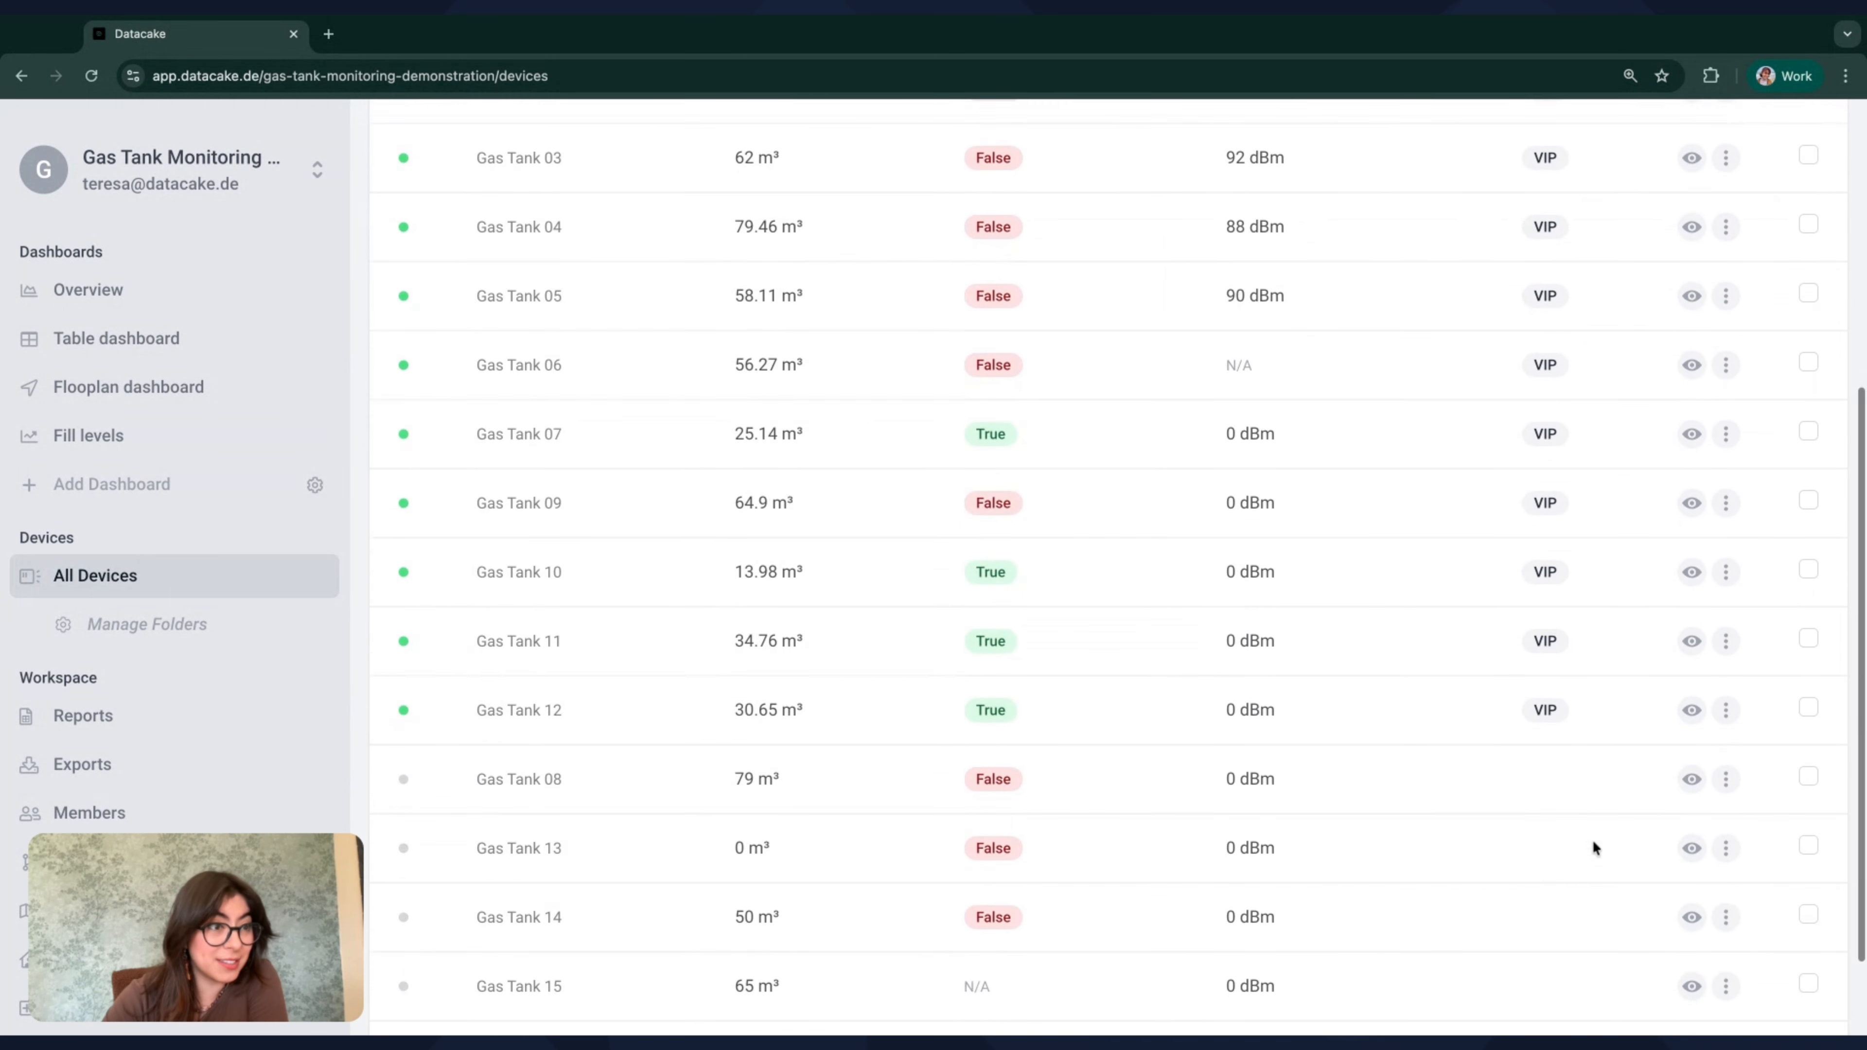
{"action": "scroll", "coordinate": [1593, 839], "scroll_direction": "up", "scroll_amount": 6}
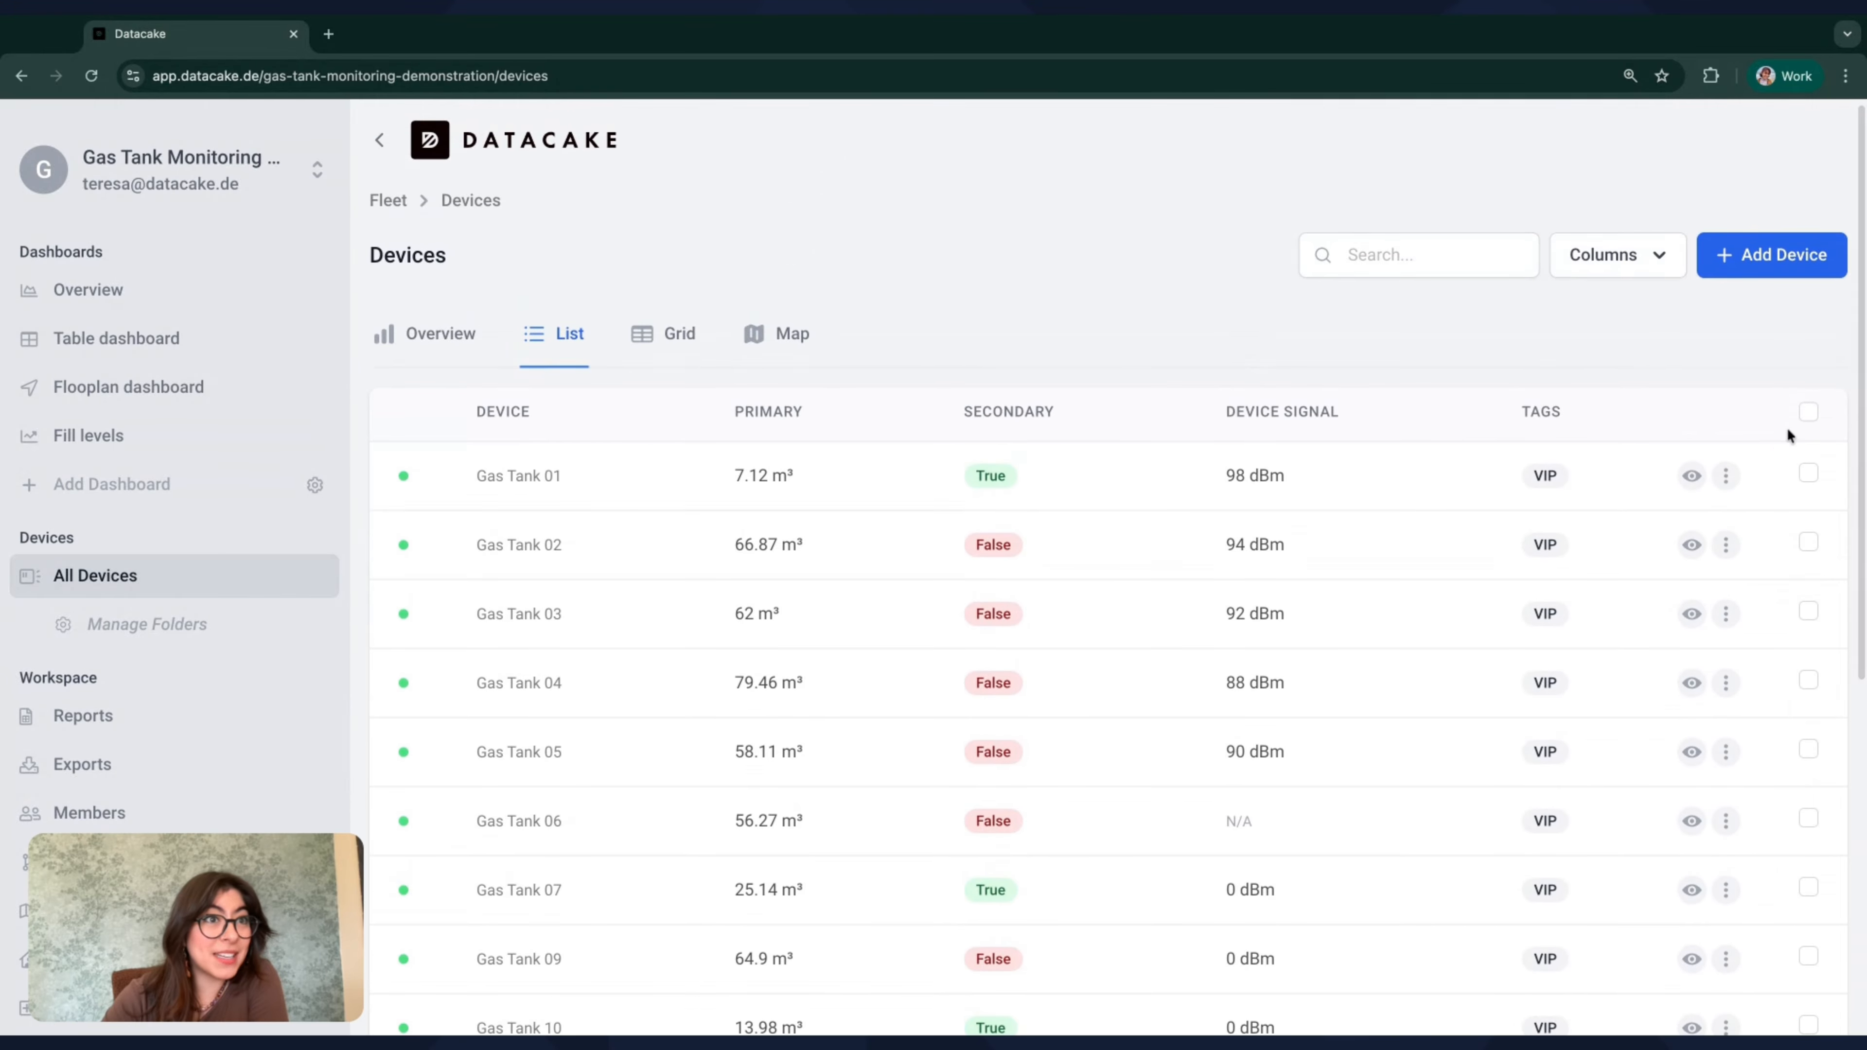
- Select all devices to review the bulk edit options, close them without changes and clear the selection
{"action": "left_click", "coordinate": [1808, 413]}
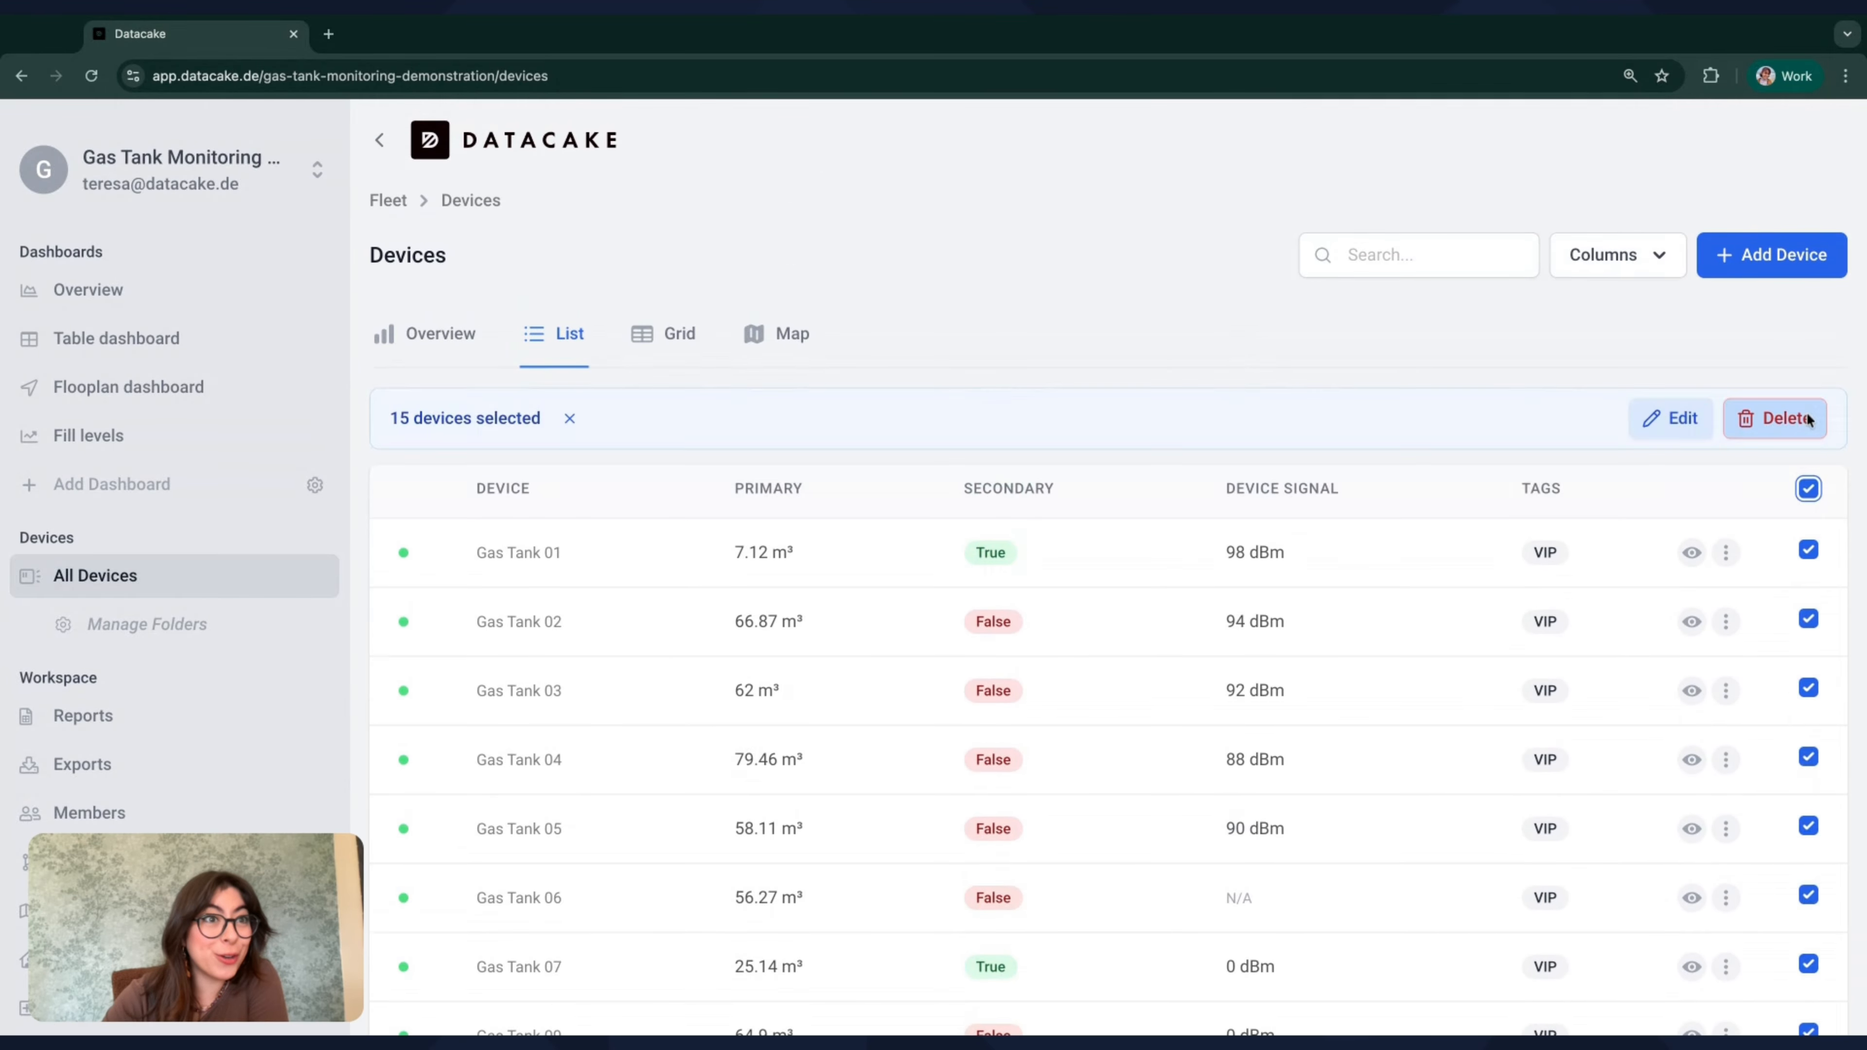
{"action": "left_click", "coordinate": [1697, 431]}
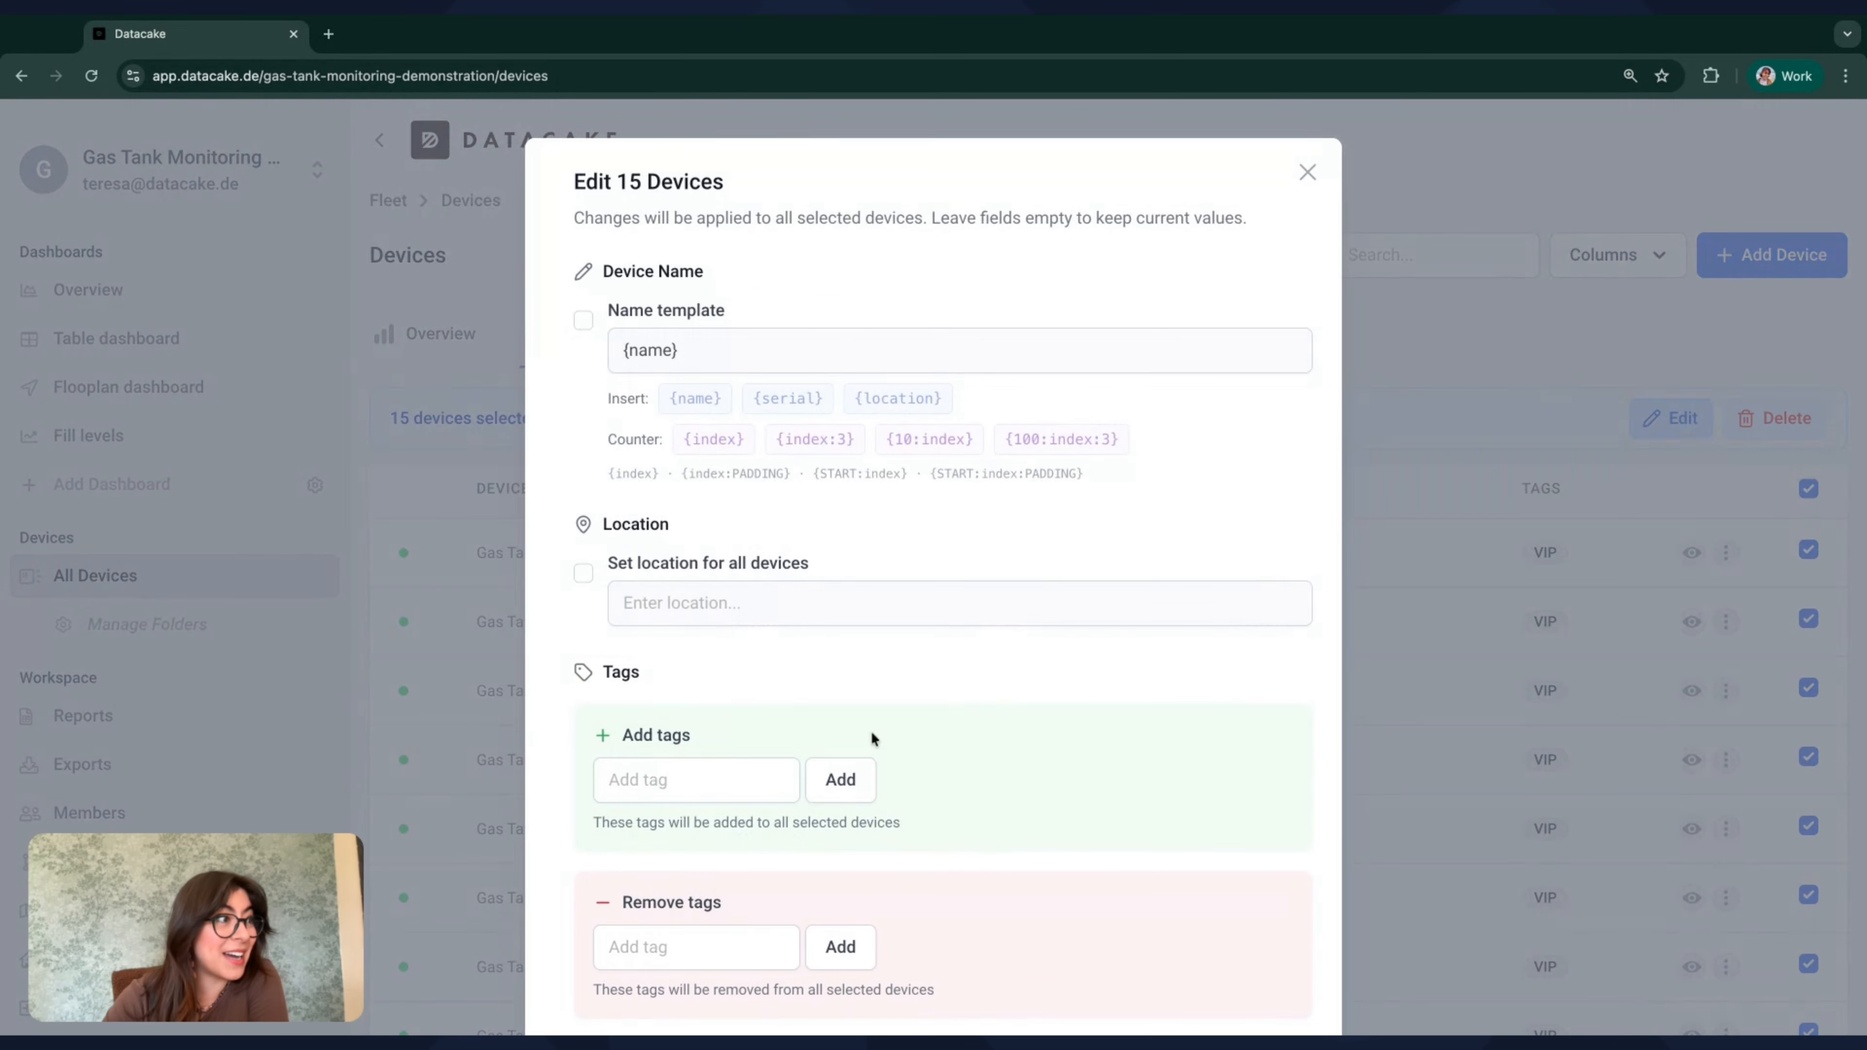
{"action": "scroll", "coordinate": [872, 736], "scroll_direction": "down", "scroll_amount": 2}
{"action": "scroll", "coordinate": [872, 736], "scroll_direction": "up", "scroll_amount": 2}
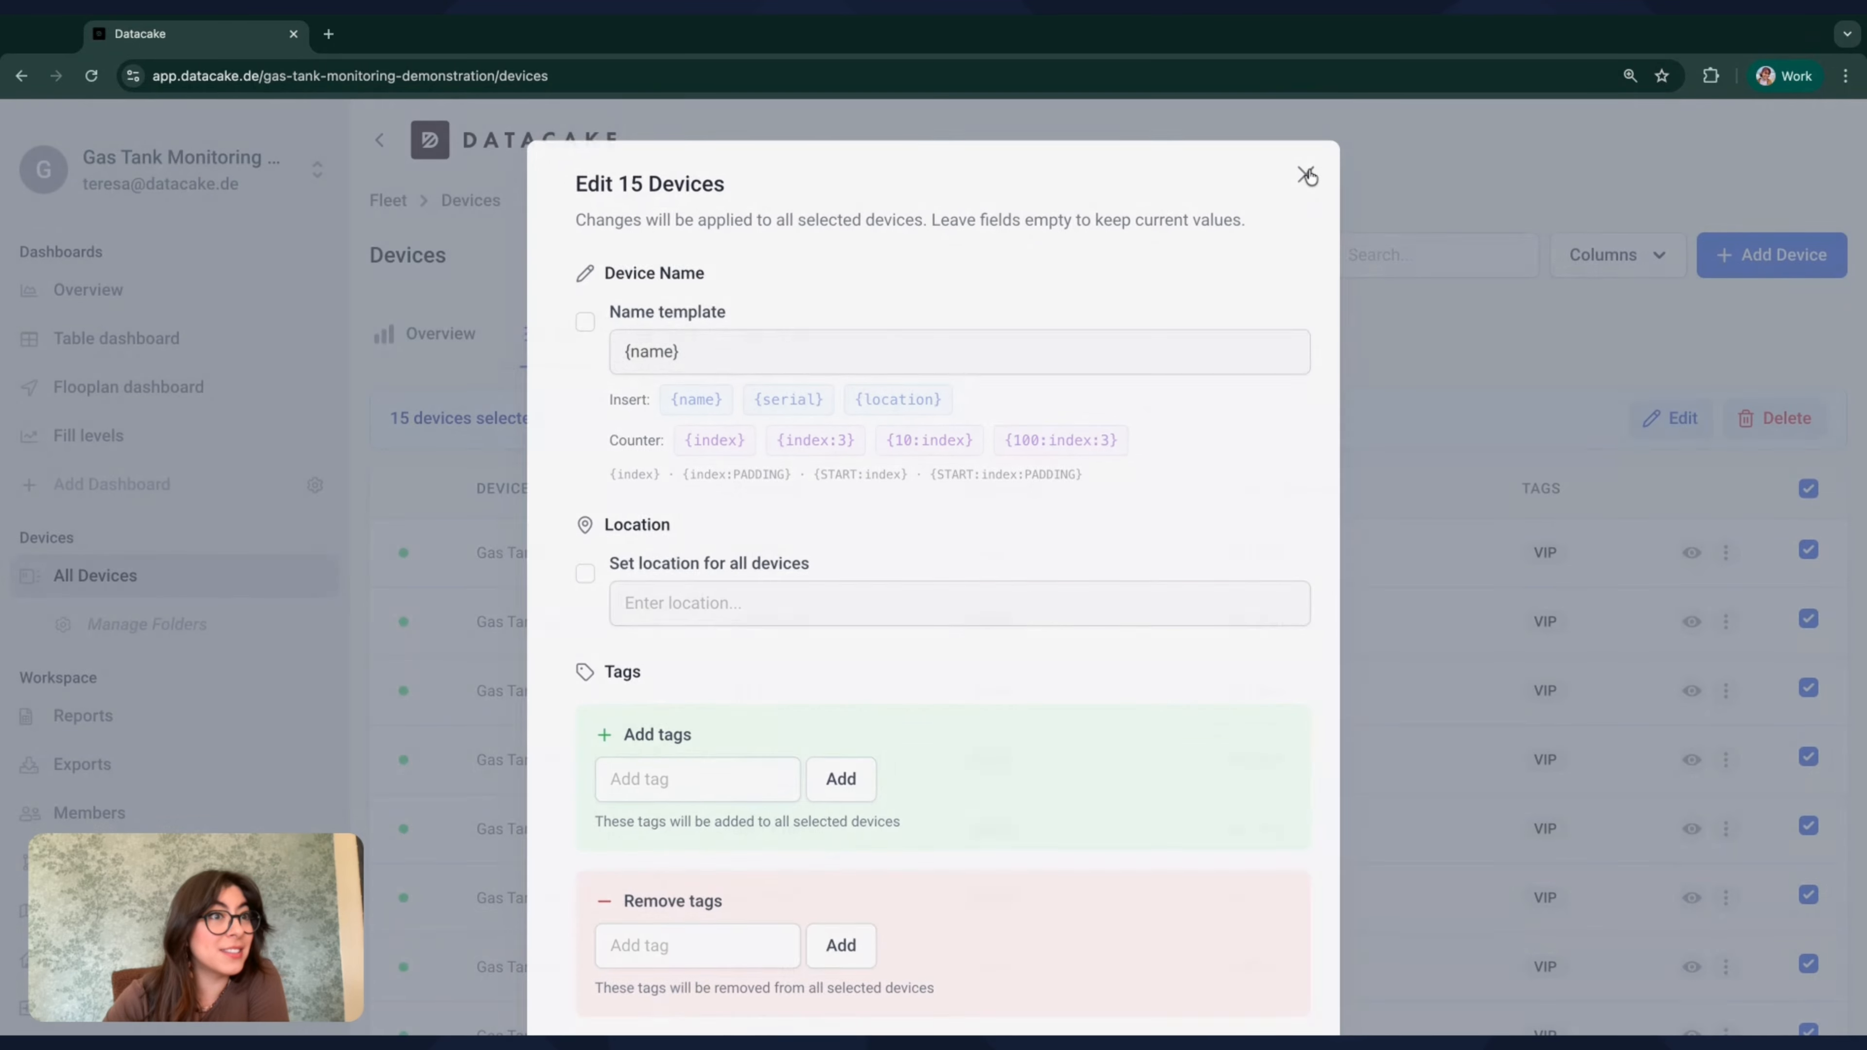
{"action": "left_click", "coordinate": [1308, 170]}
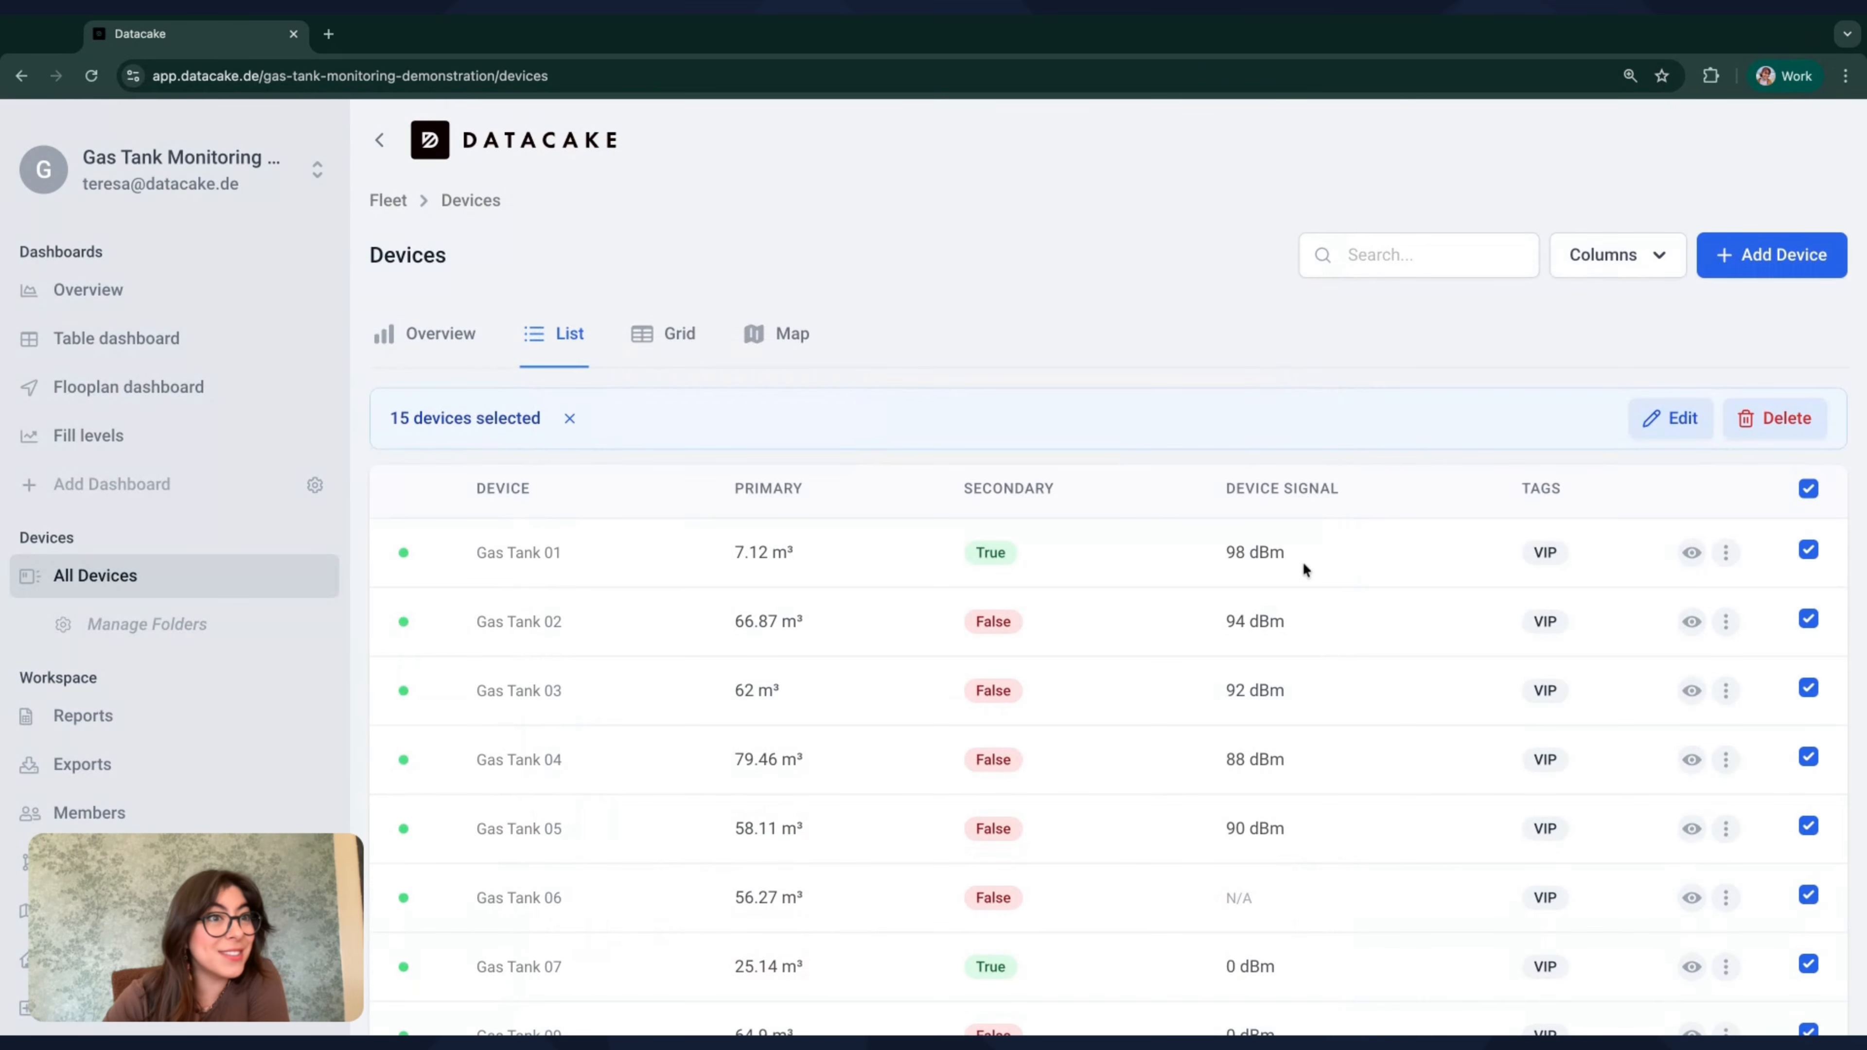
{"action": "left_click", "coordinate": [1811, 491]}
{"action": "scroll", "coordinate": [1431, 571], "scroll_direction": "down", "scroll_amount": 1}
{"action": "scroll", "coordinate": [1430, 568], "scroll_direction": "down", "scroll_amount": 3}
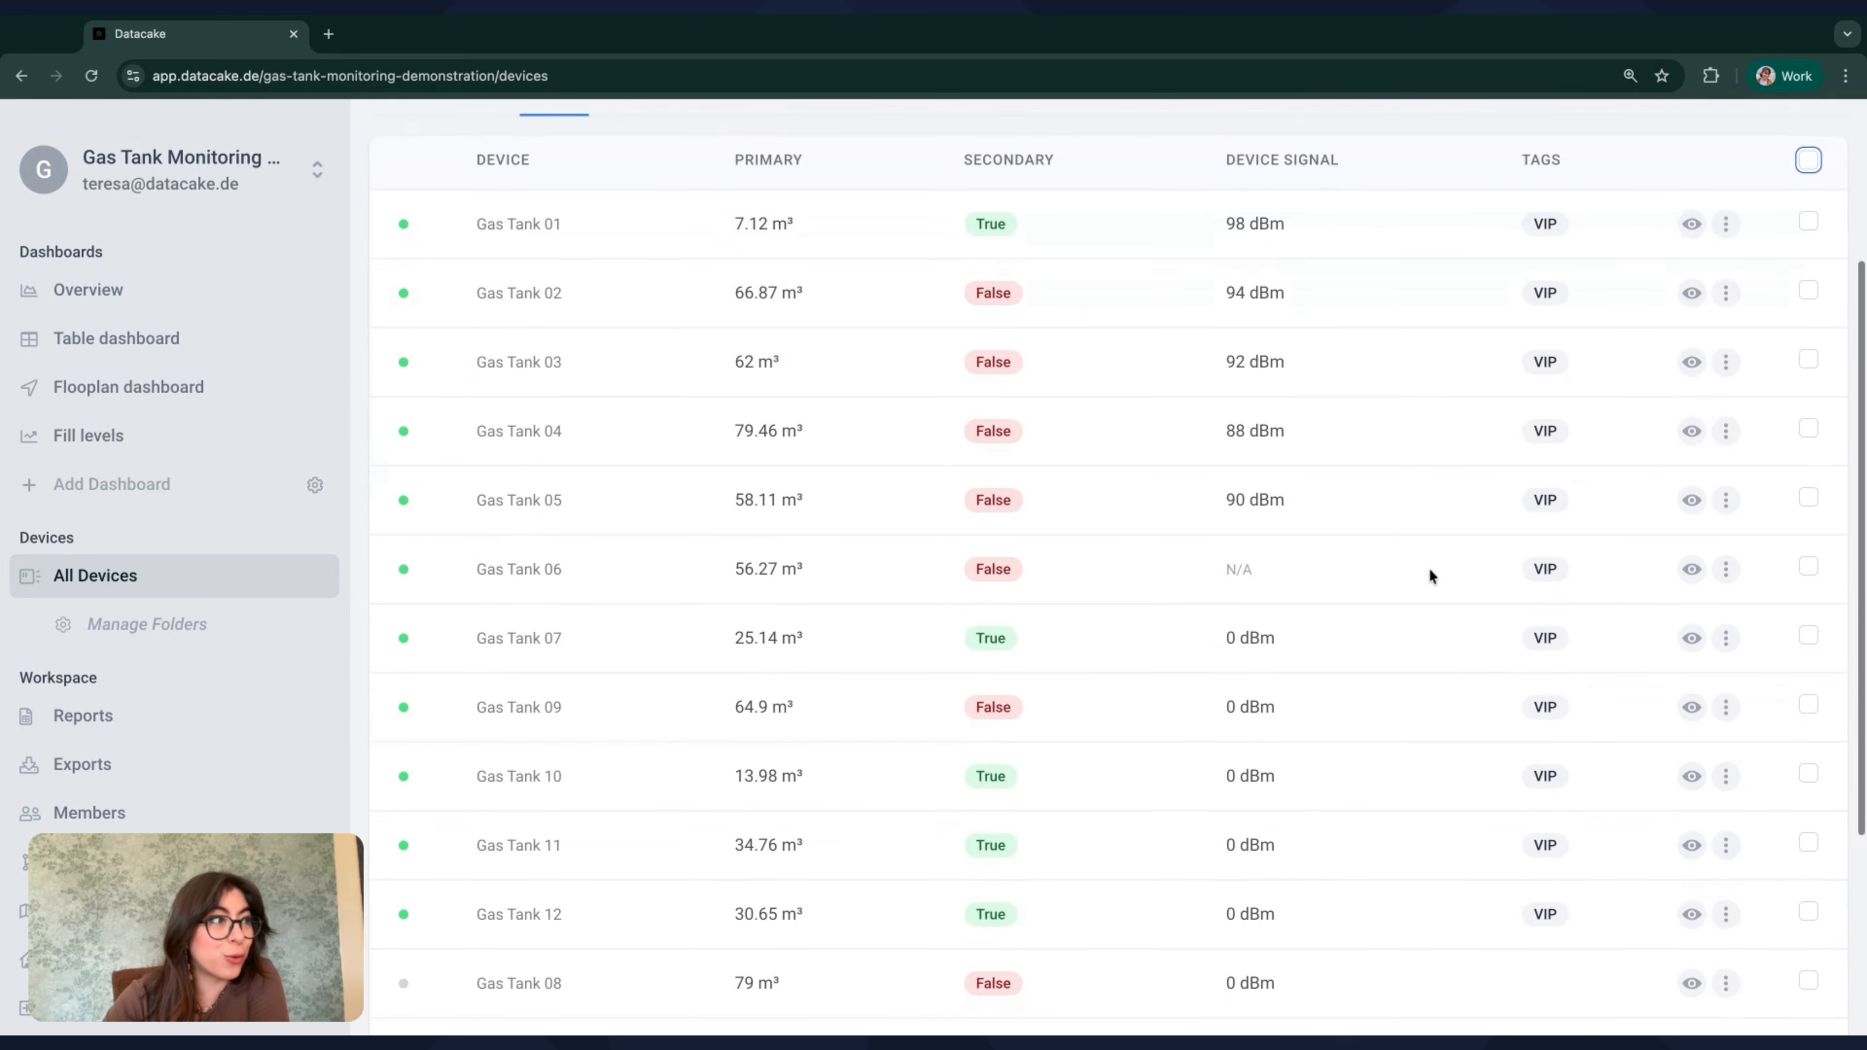
{"action": "scroll", "coordinate": [1430, 568], "scroll_direction": "up", "scroll_amount": 3}
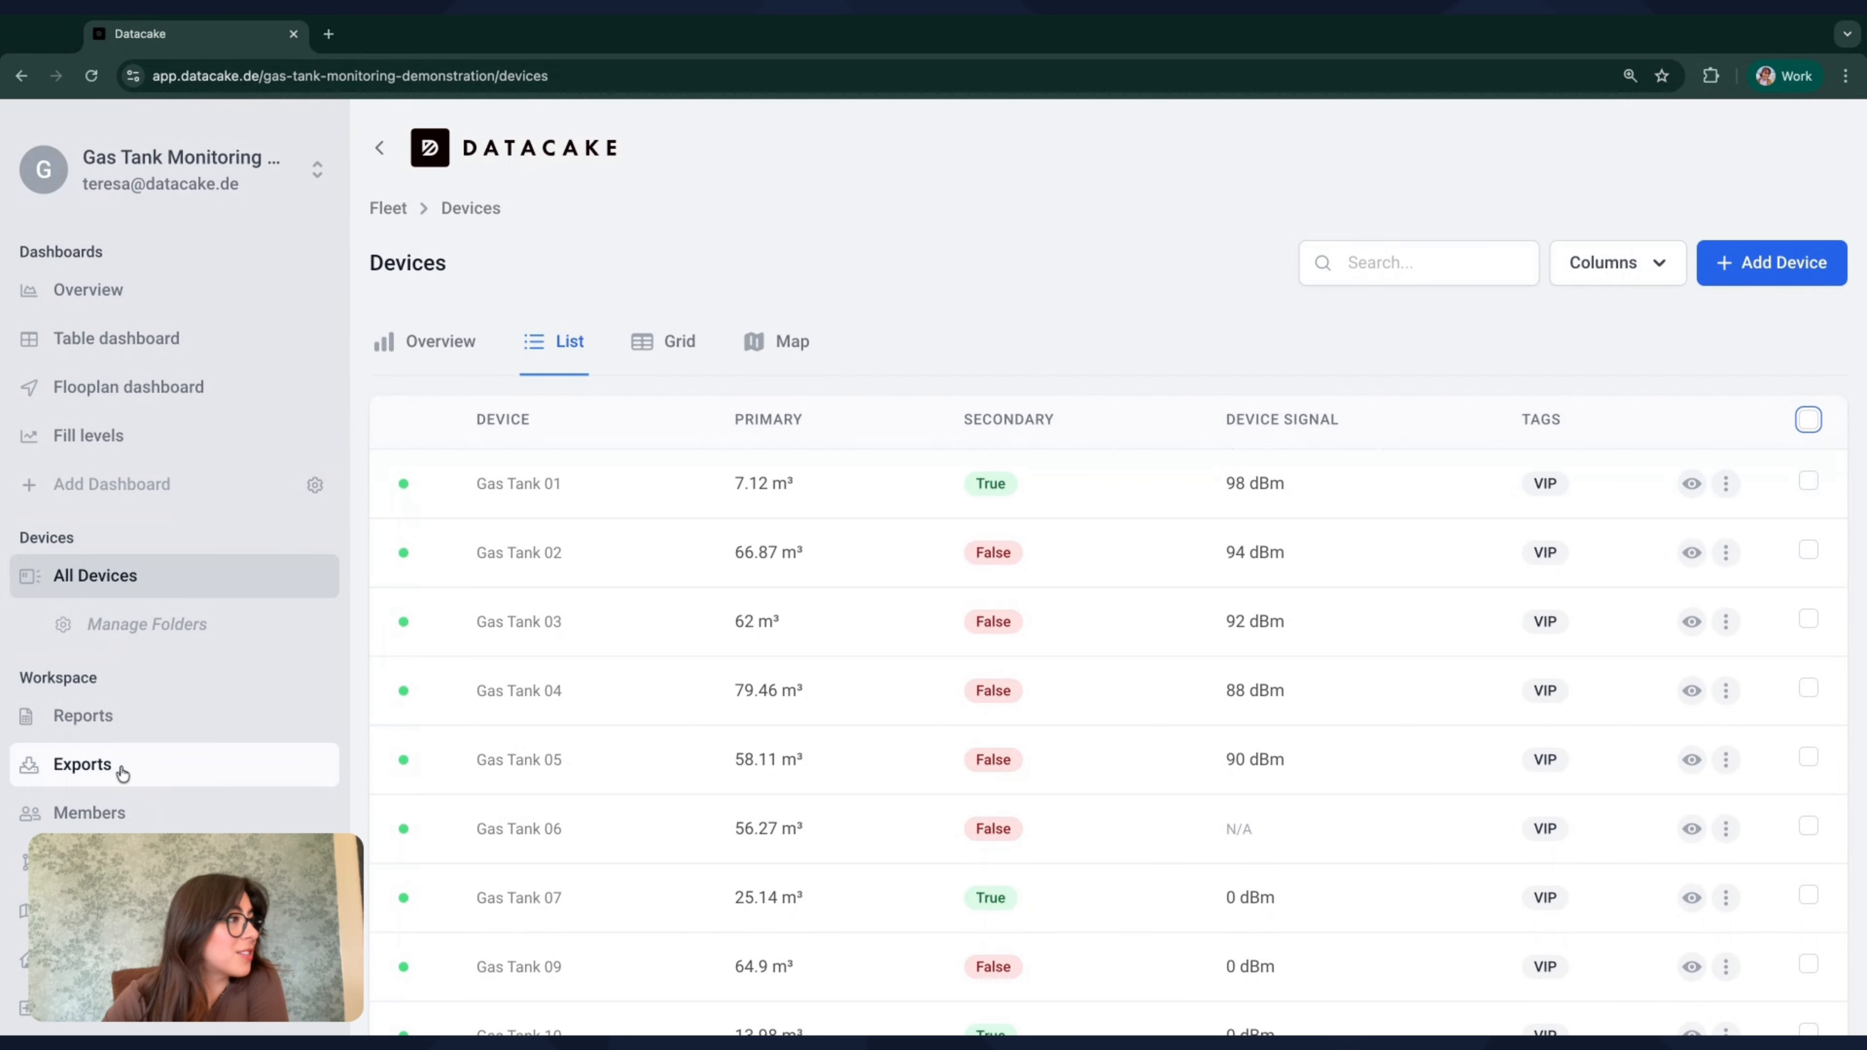
- Open the workspace's Exports page, look at the generated exports and return to the export configurations
{"action": "left_click", "coordinate": [153, 769]}
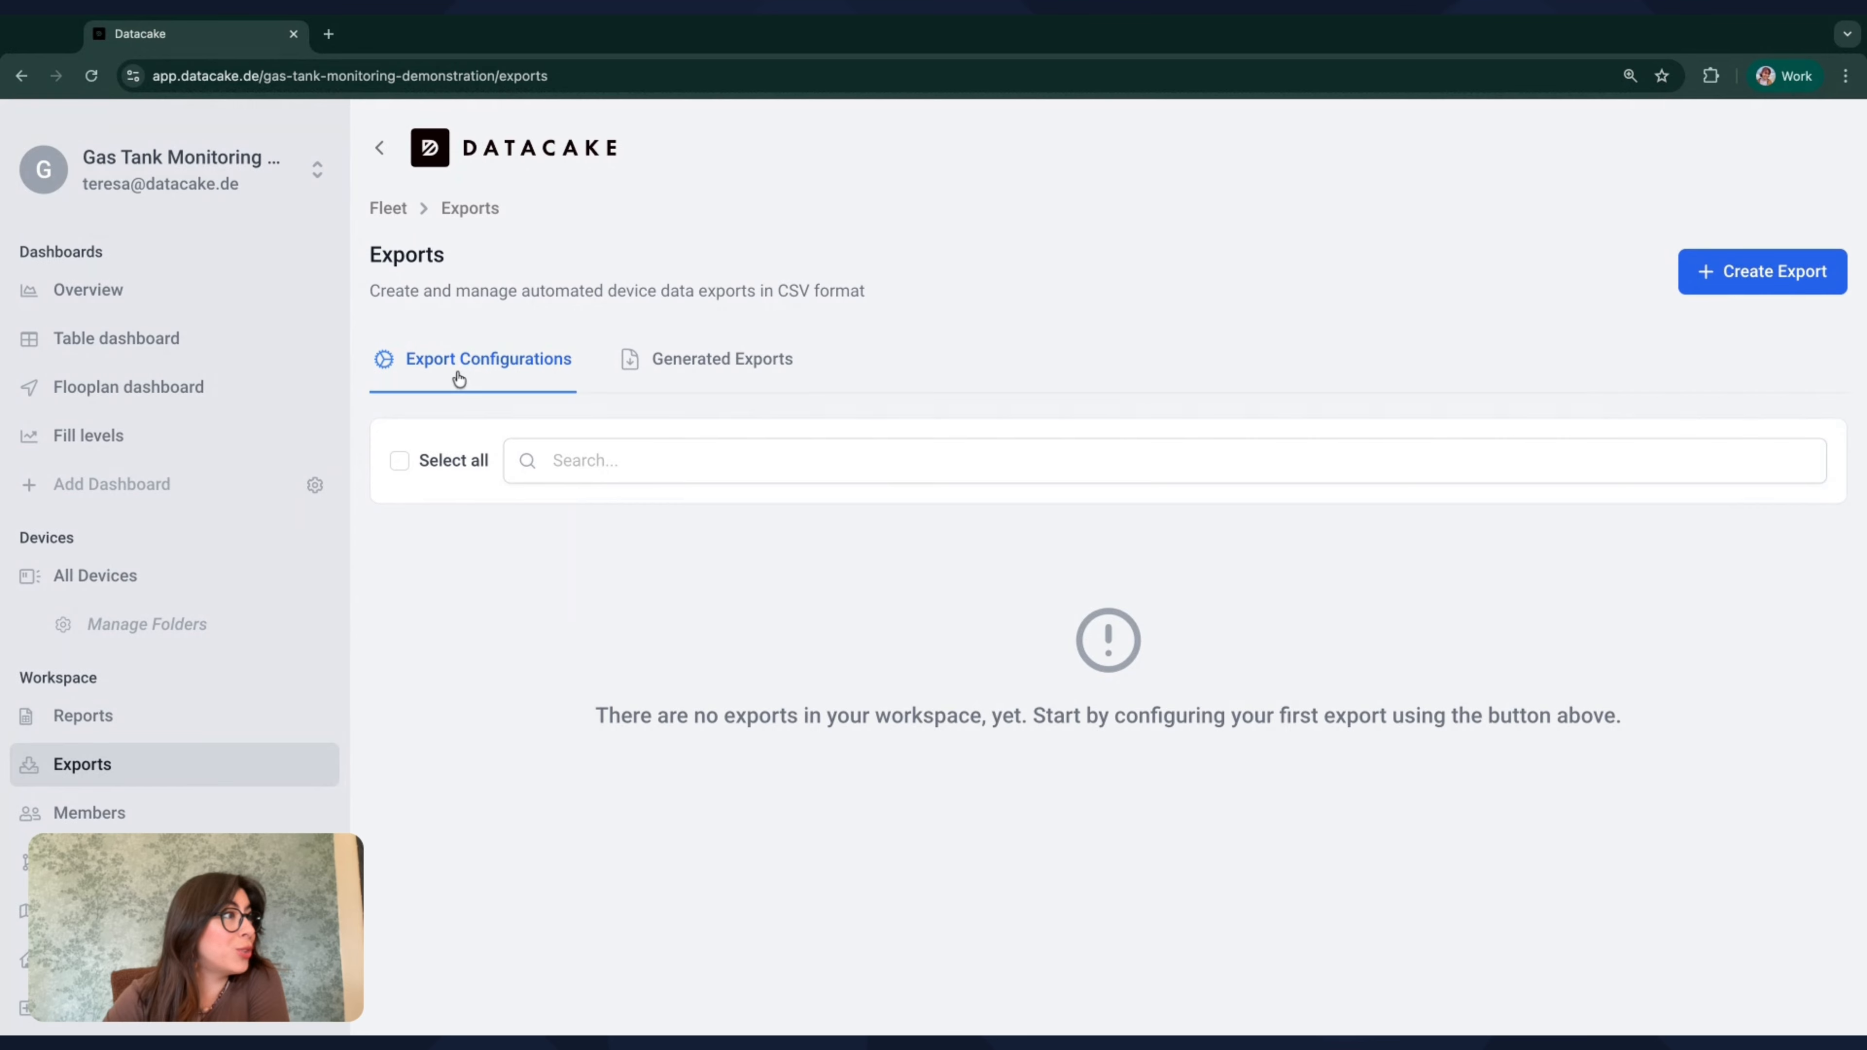
{"action": "left_click", "coordinate": [702, 369]}
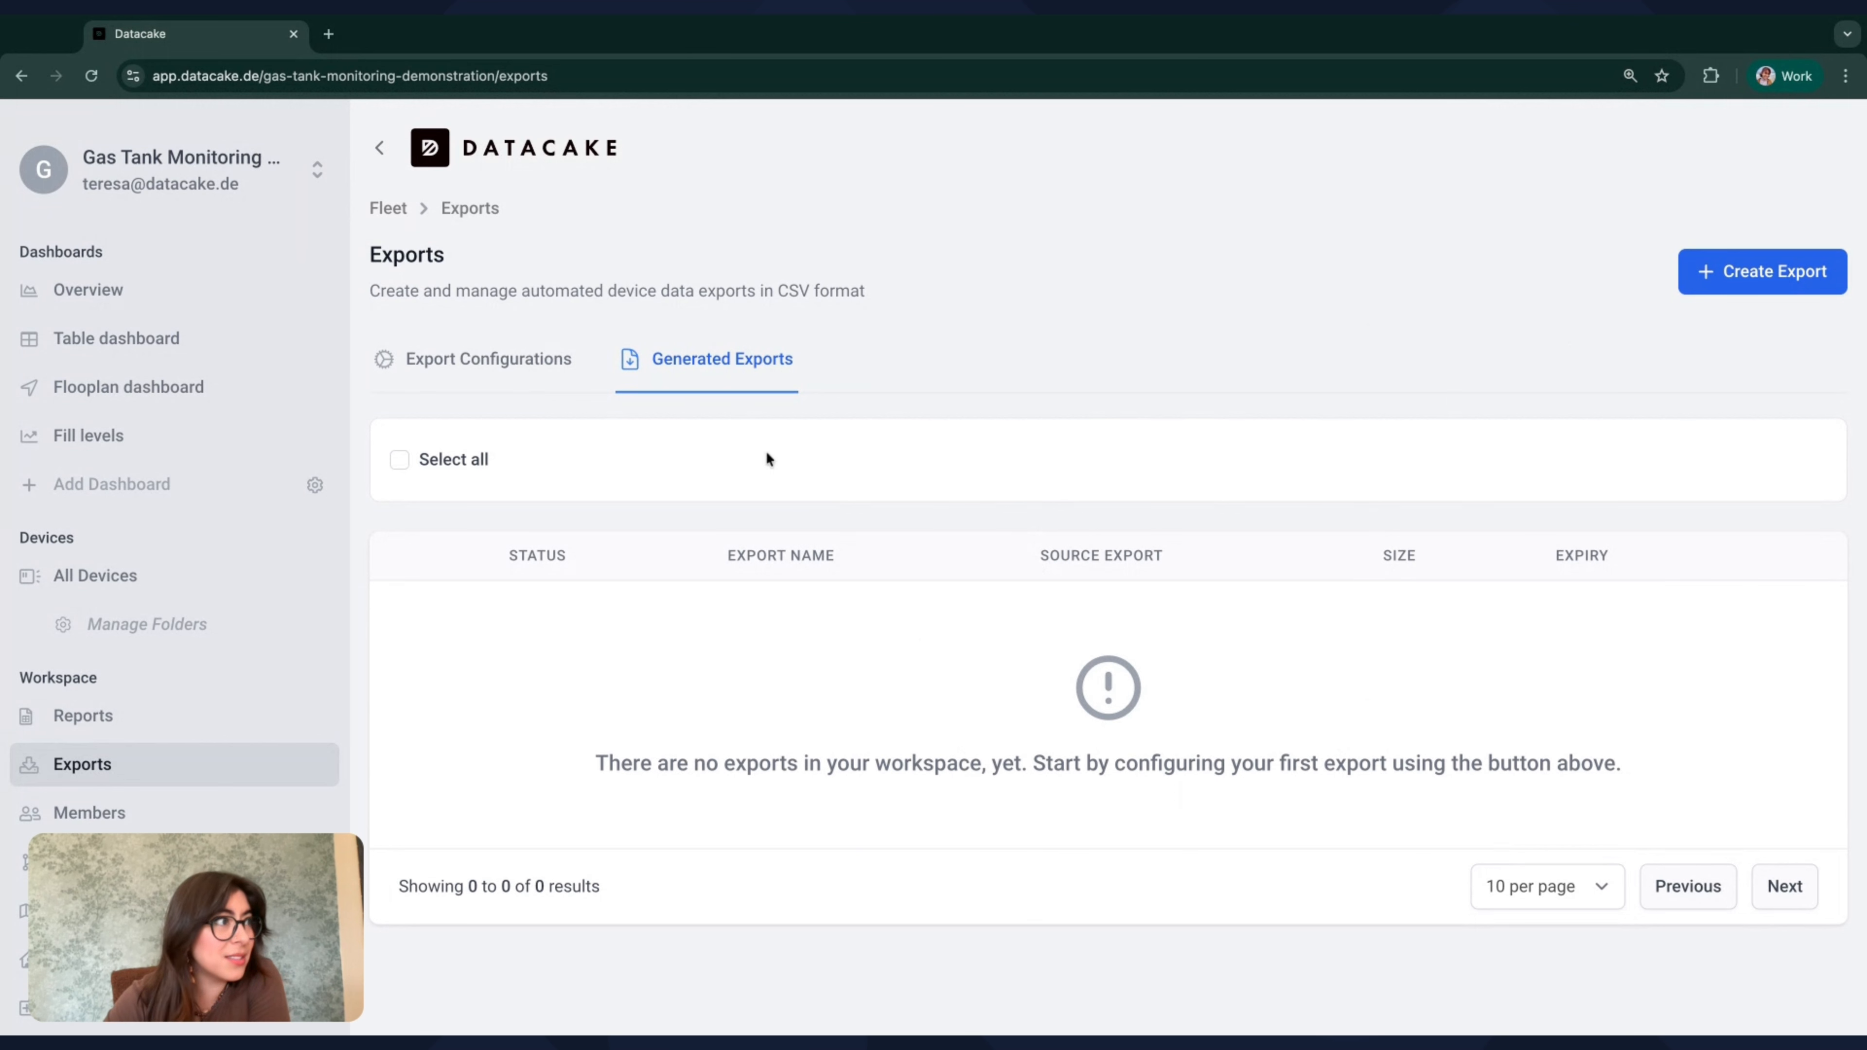
{"action": "left_click", "coordinate": [461, 360]}
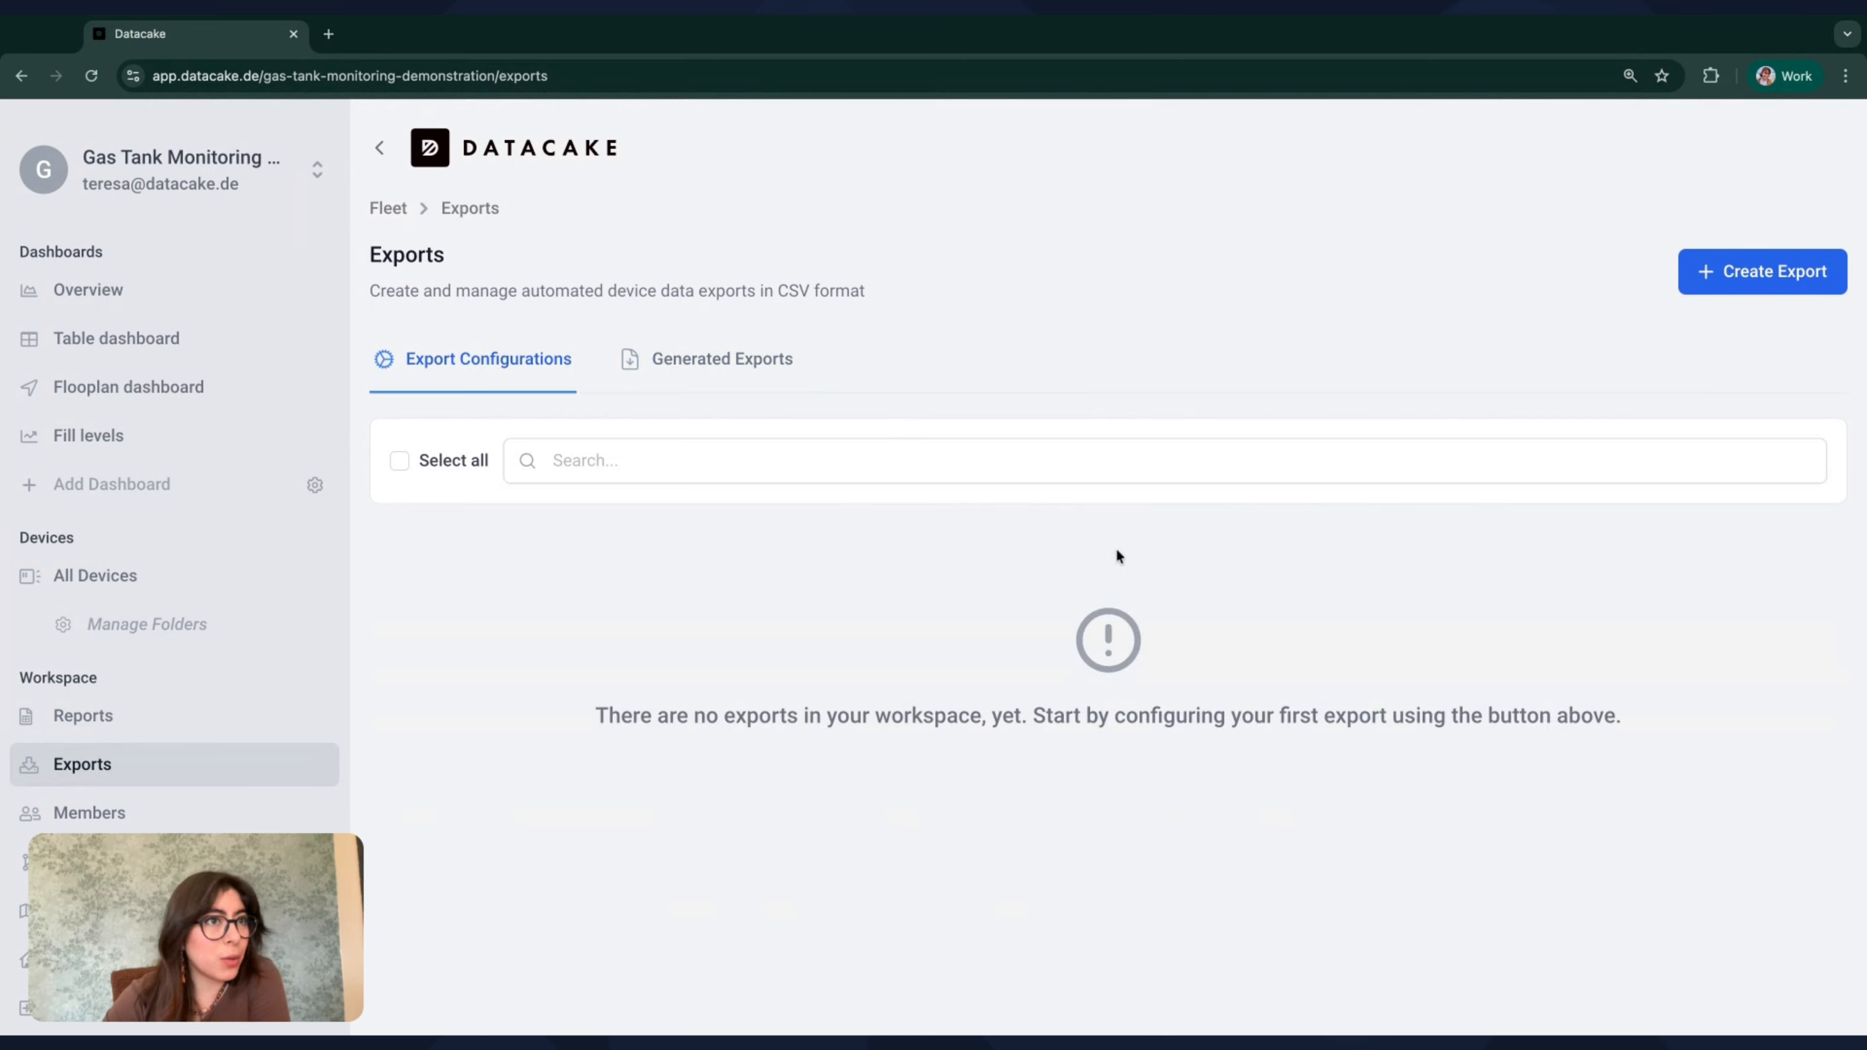
- Start a new export named "Manual export" and set its type to Manual Export
{"action": "left_click", "coordinate": [1727, 279]}
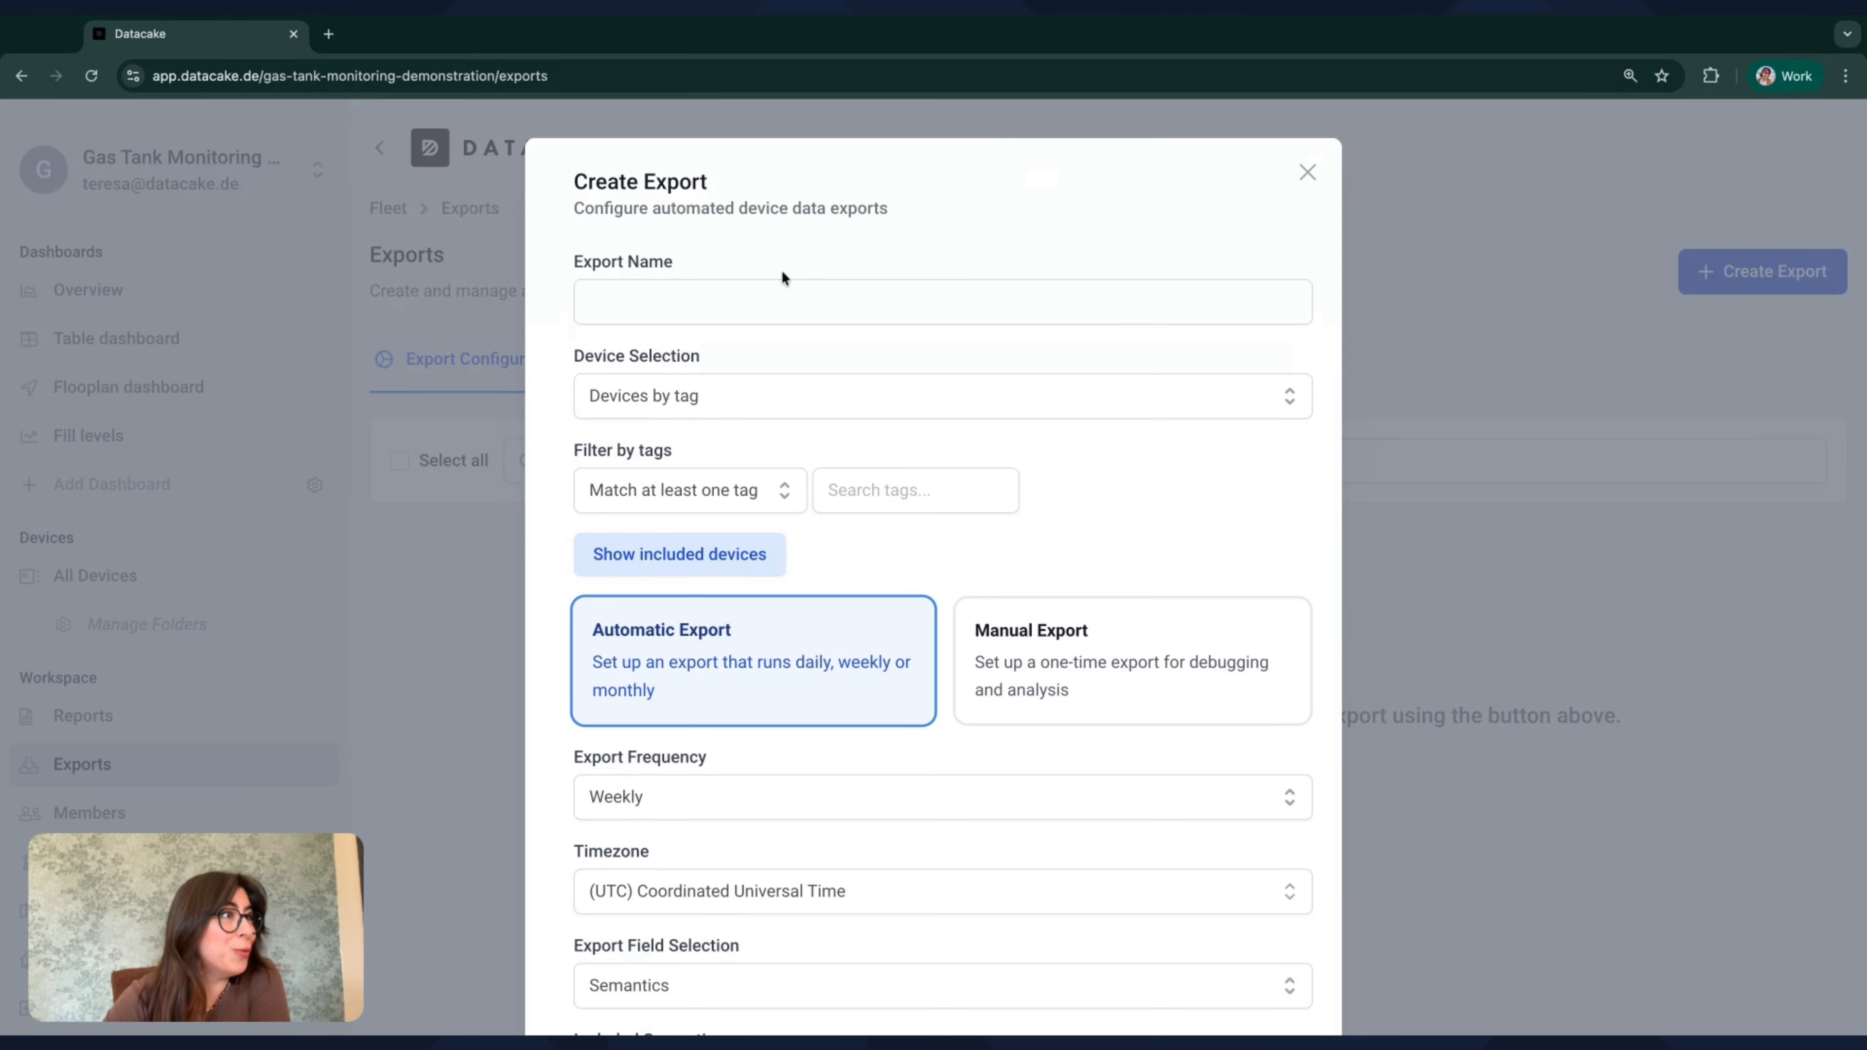
{"action": "left_click", "coordinate": [688, 300]}
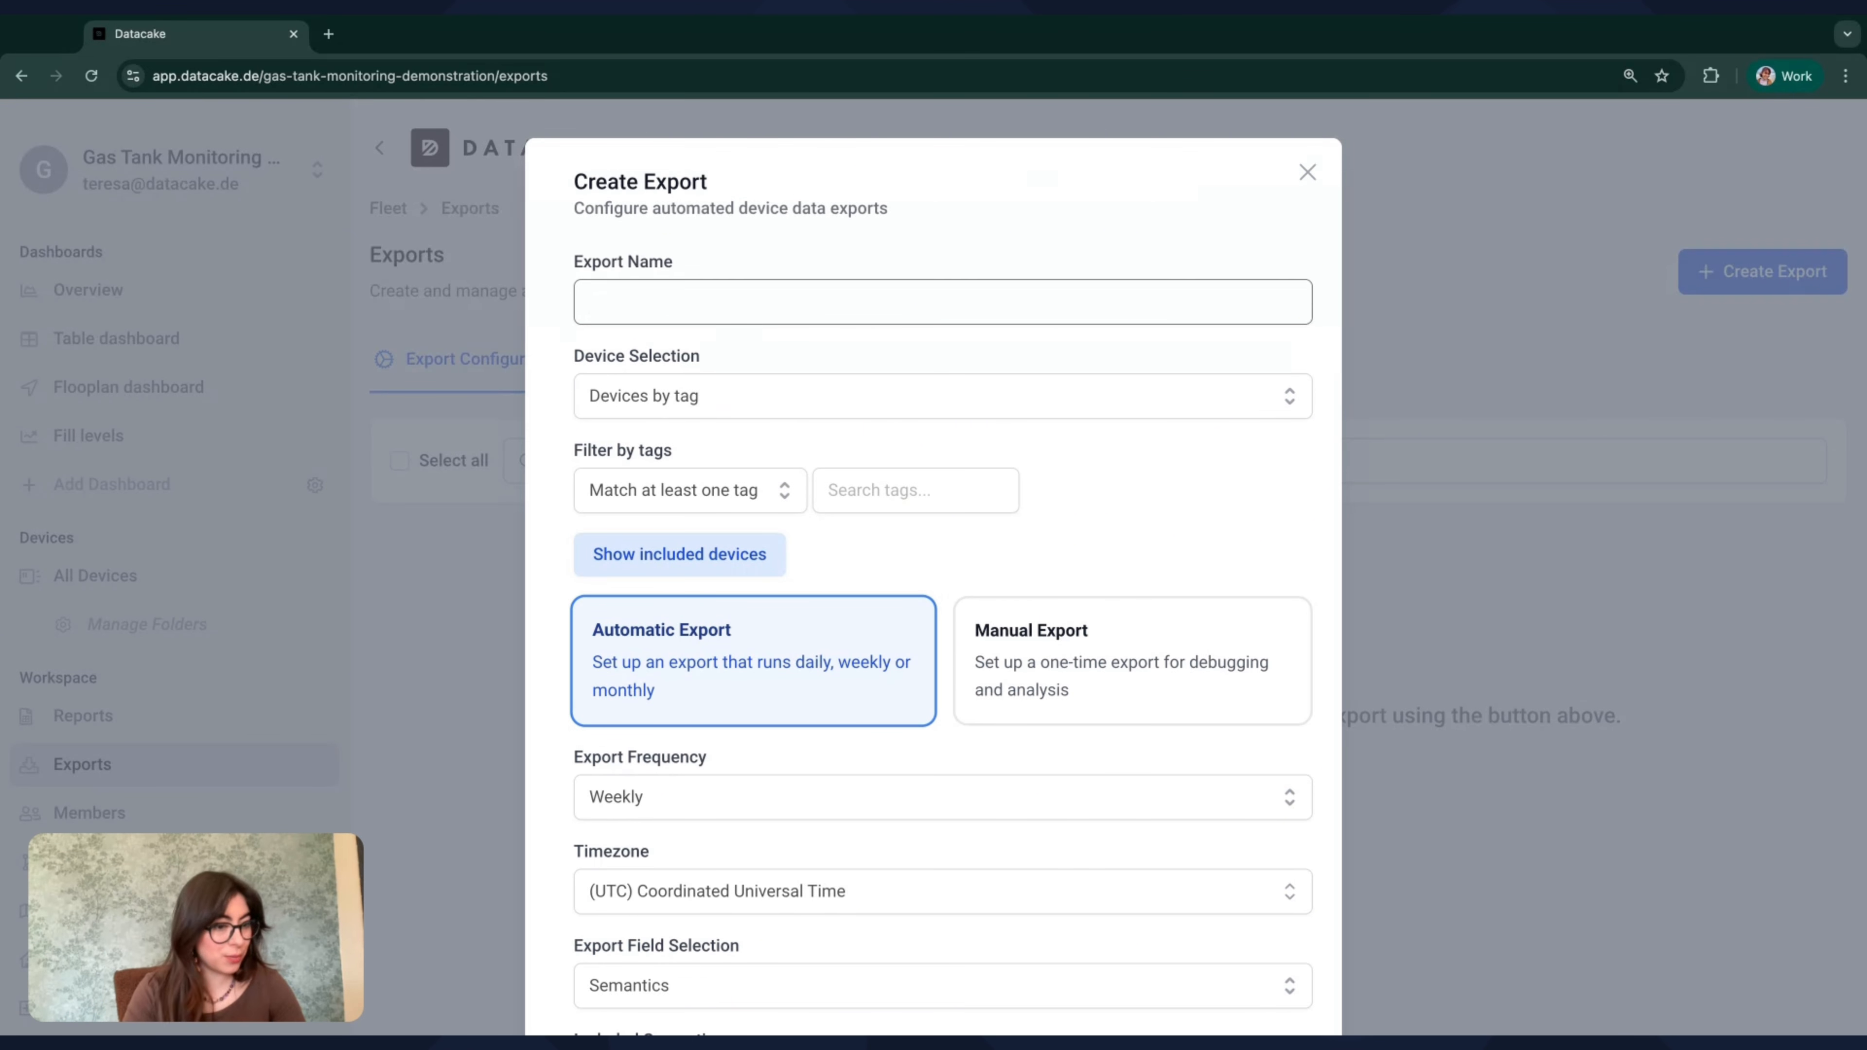
{"action": "type", "text": "Manual expot"}
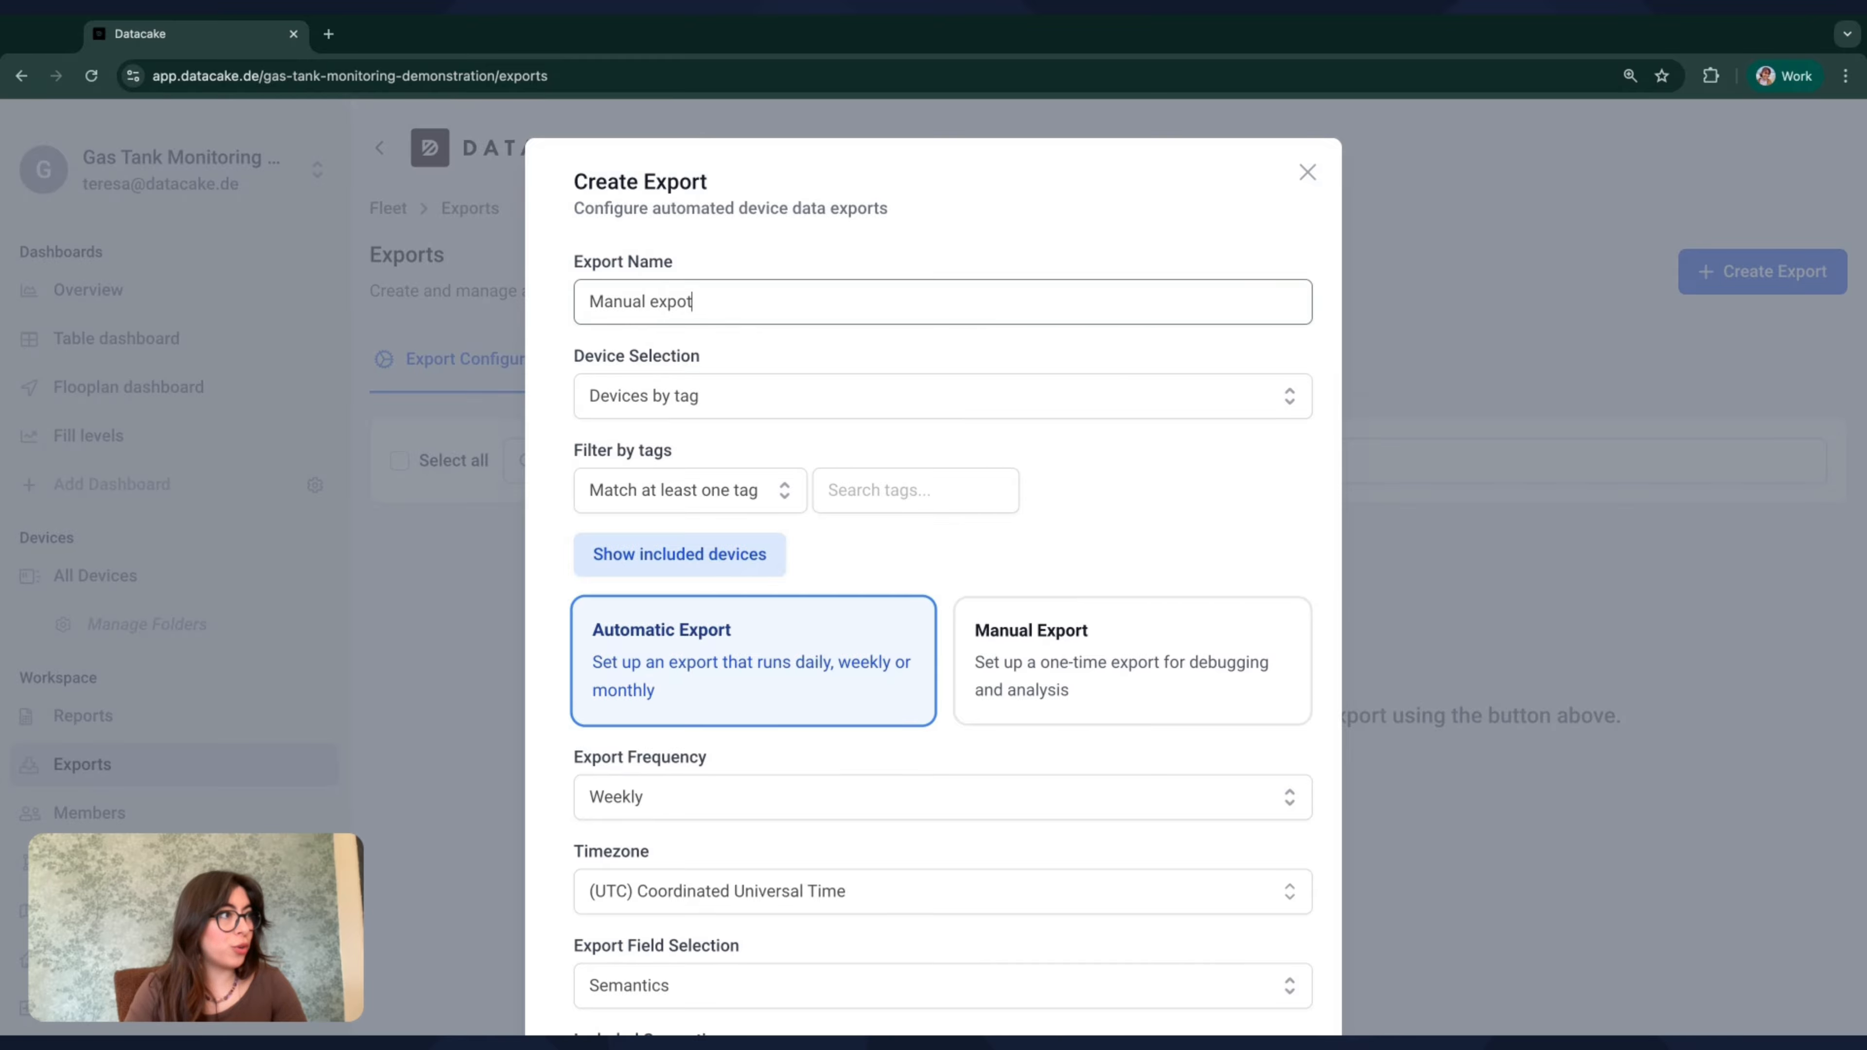
{"action": "key", "text": "BackSpace"}
{"action": "type", "text": "rt"}
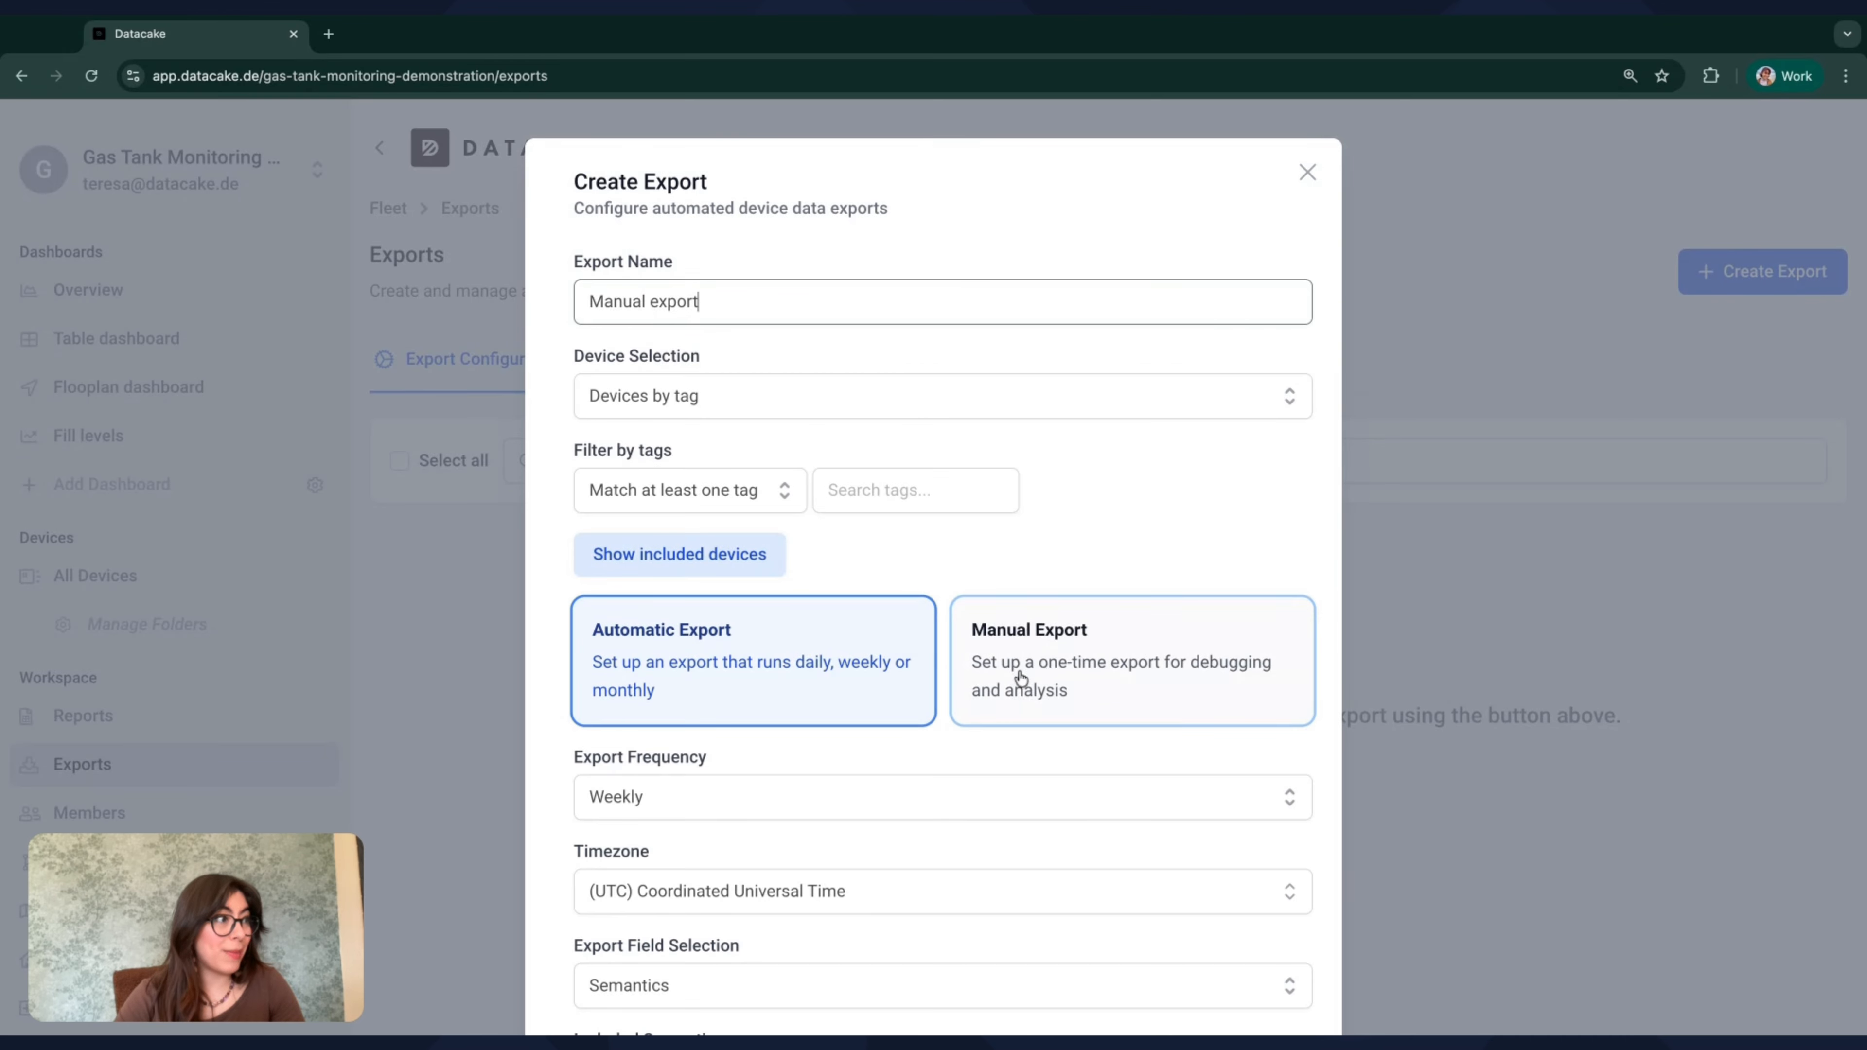
{"action": "left_click", "coordinate": [1043, 689]}
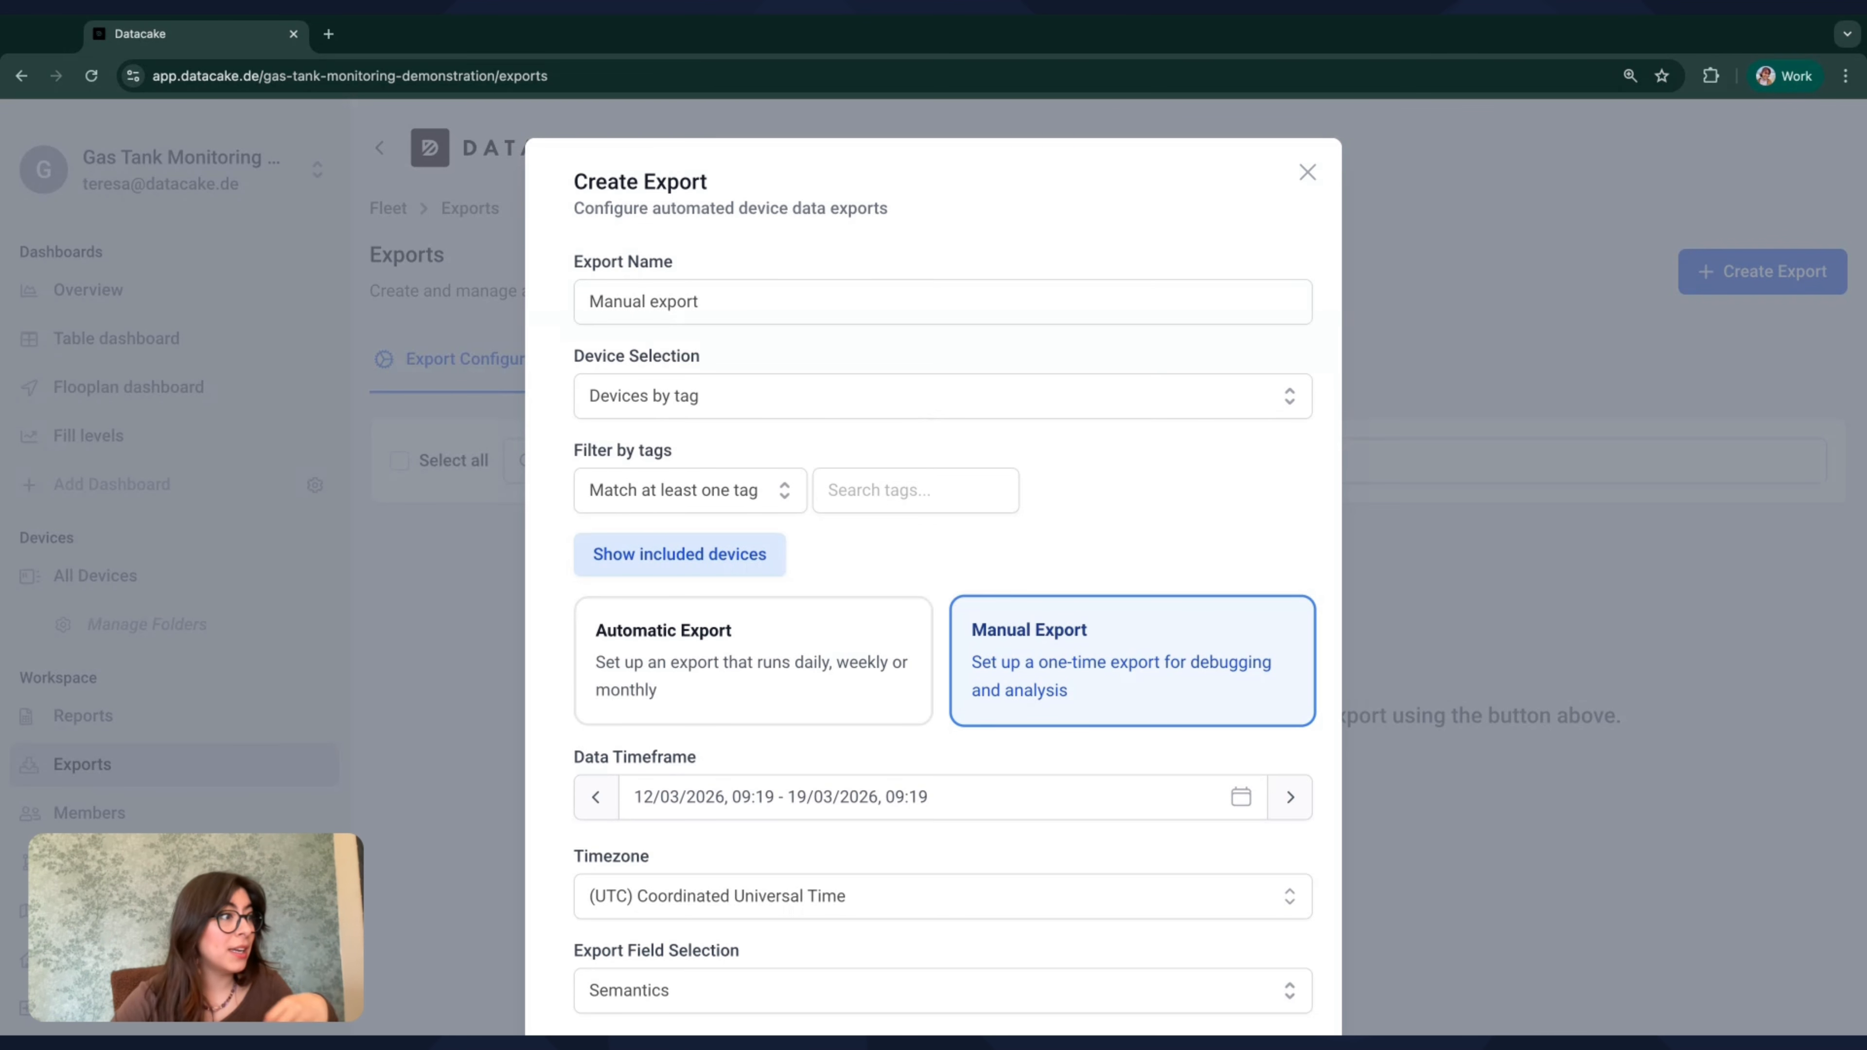
- Review the export's settings and filter its devices by the VIP tag
{"action": "scroll", "coordinate": [934, 573], "scroll_direction": "down", "scroll_amount": 3}
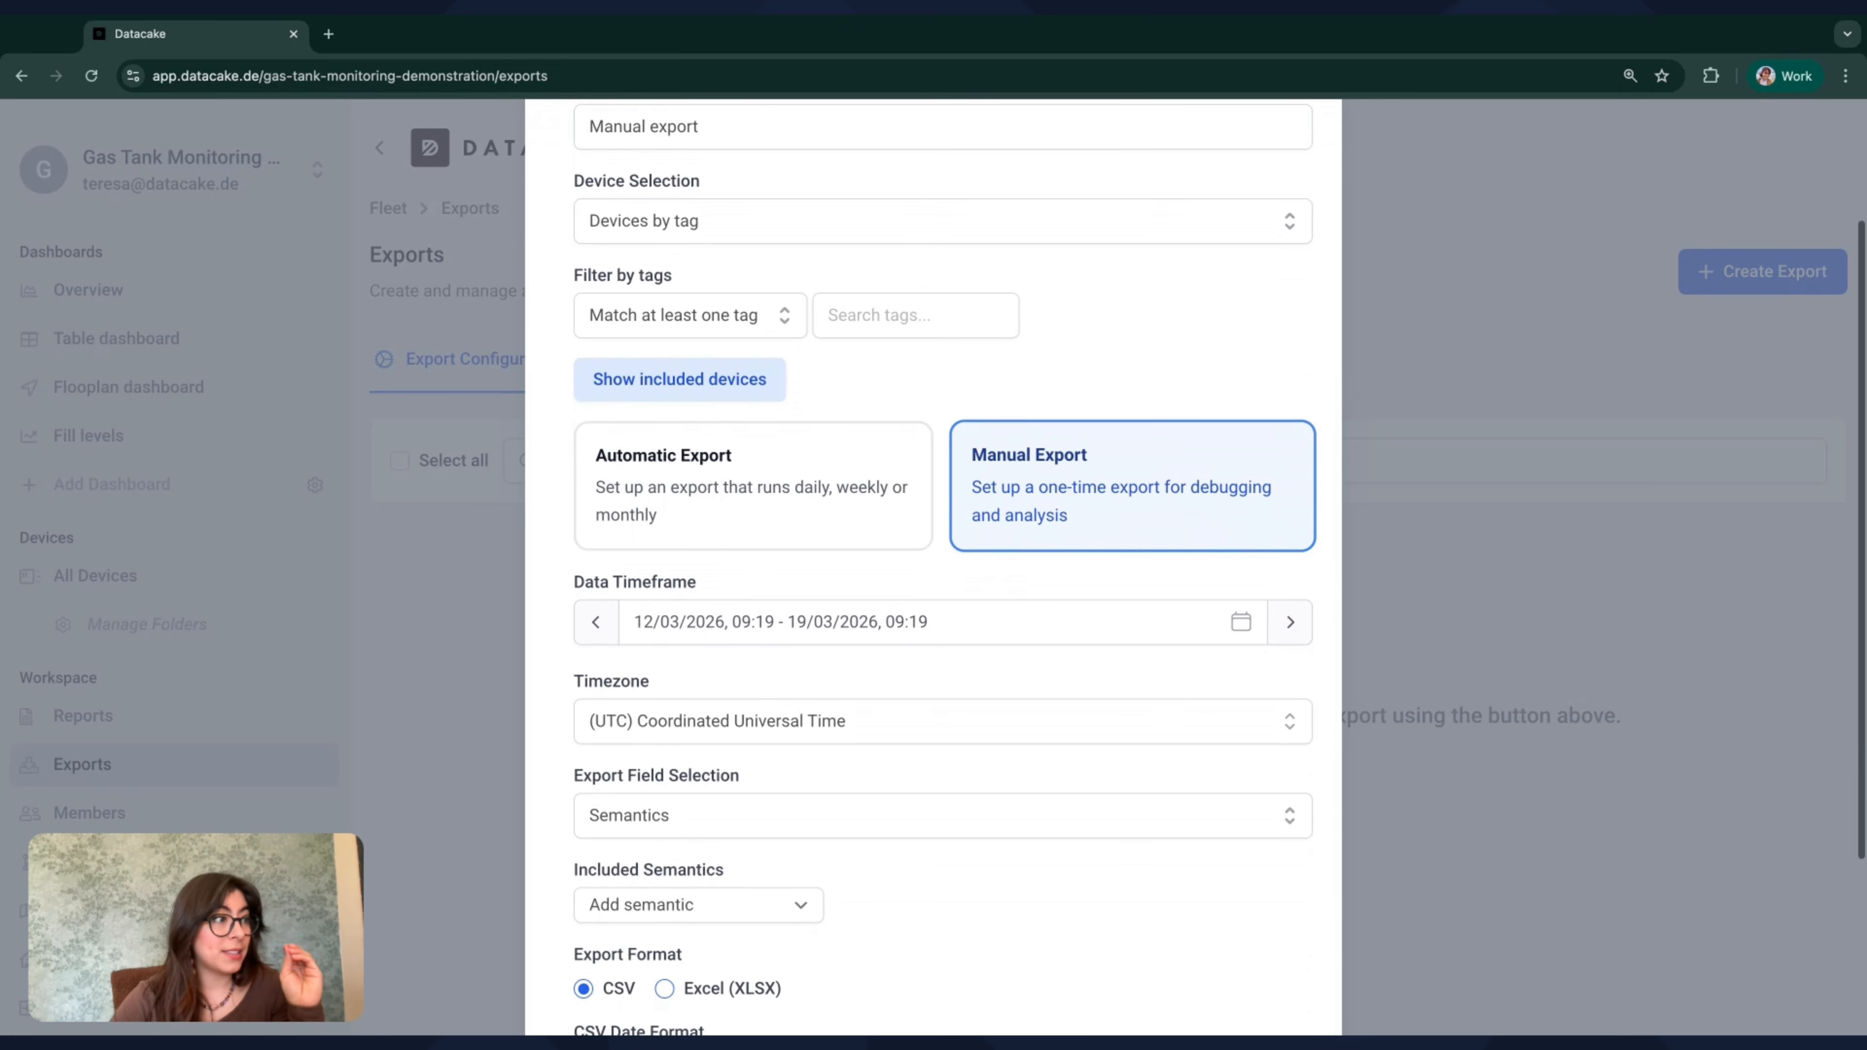
{"action": "scroll", "coordinate": [934, 574], "scroll_direction": "down", "scroll_amount": 3}
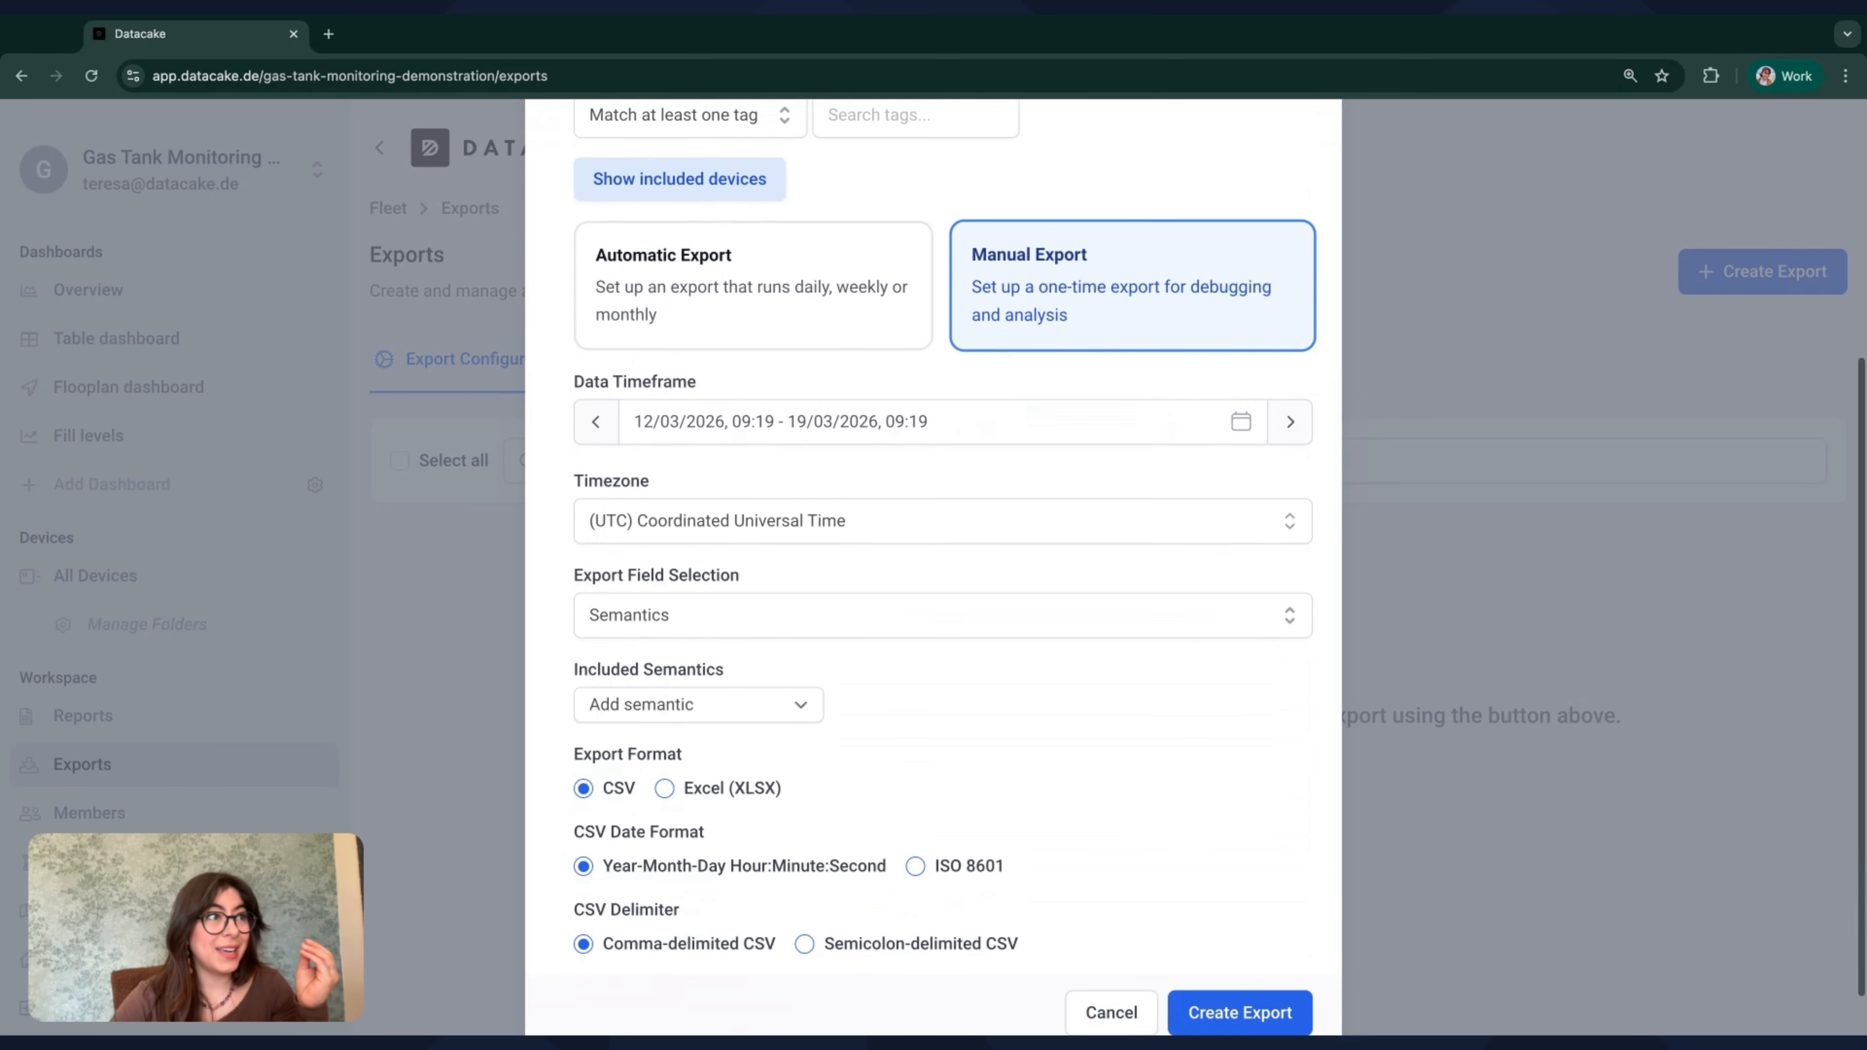
{"action": "scroll", "coordinate": [934, 573], "scroll_direction": "up", "scroll_amount": 3}
{"action": "scroll", "coordinate": [934, 574], "scroll_direction": "up", "scroll_amount": 3}
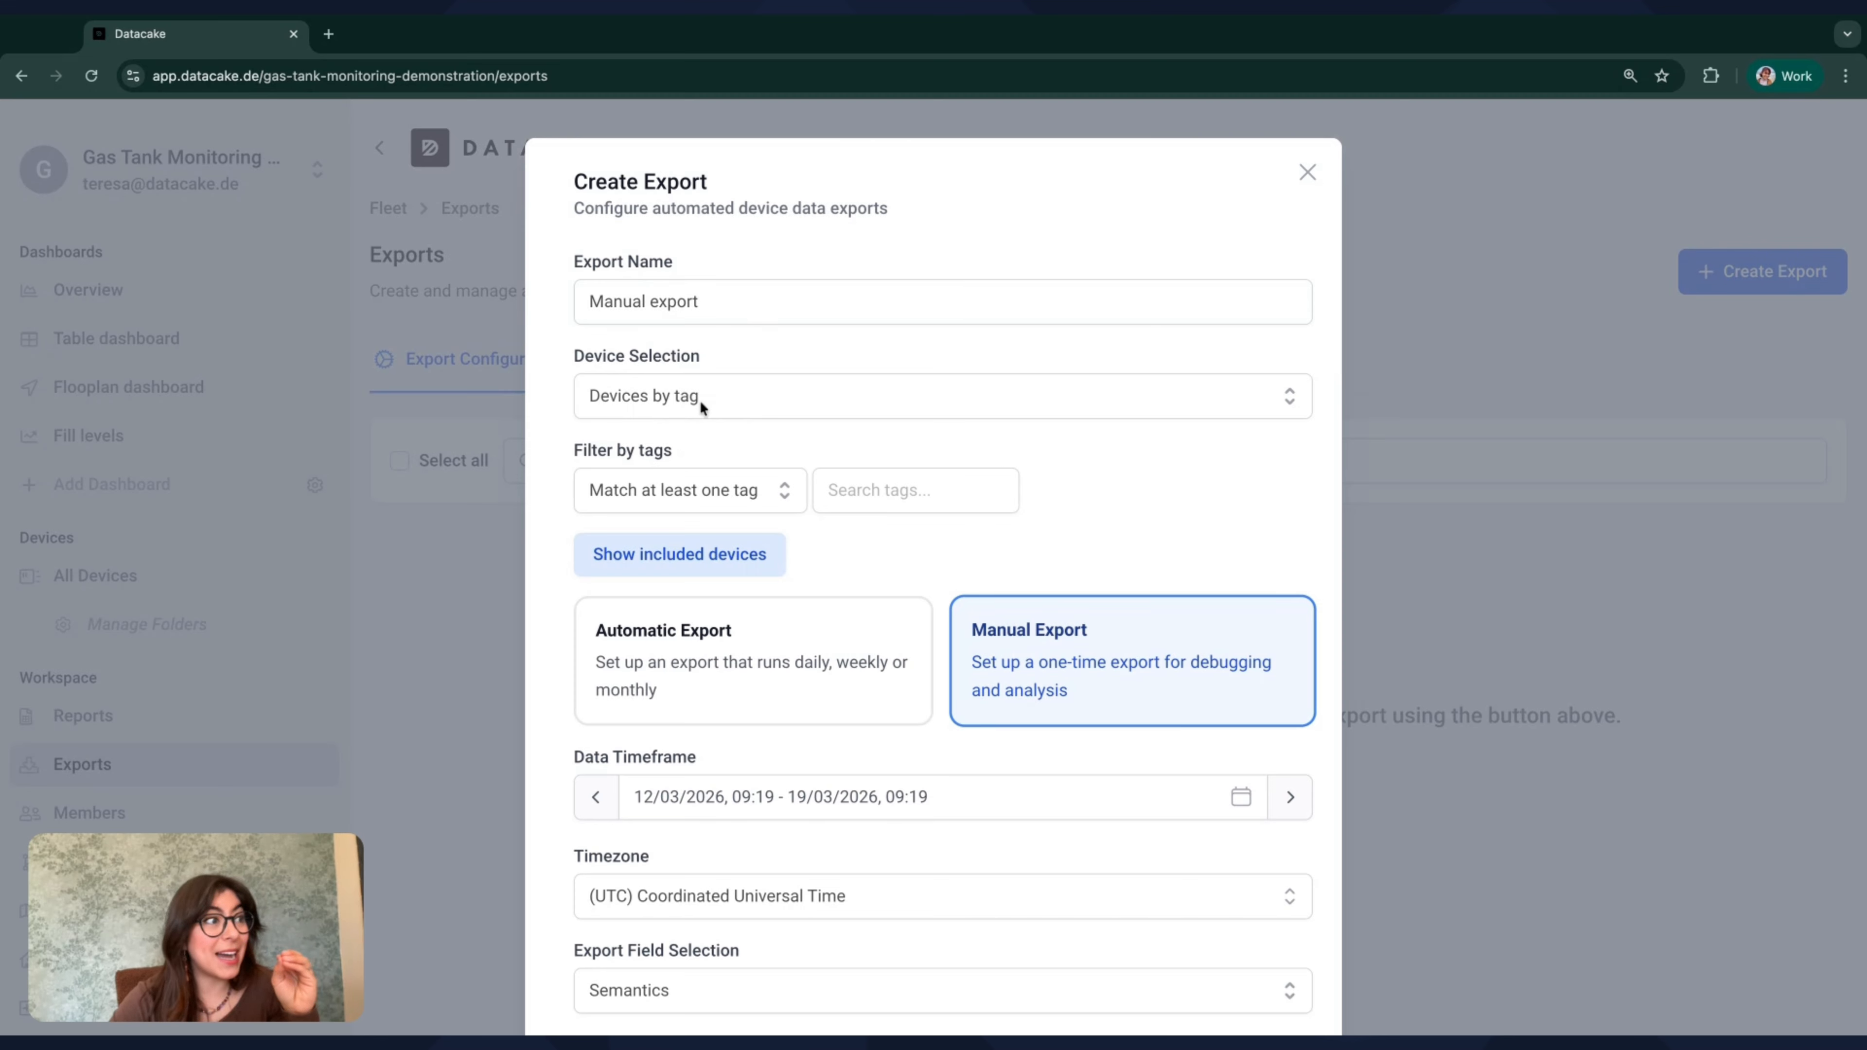
{"action": "left_click", "coordinate": [854, 486]}
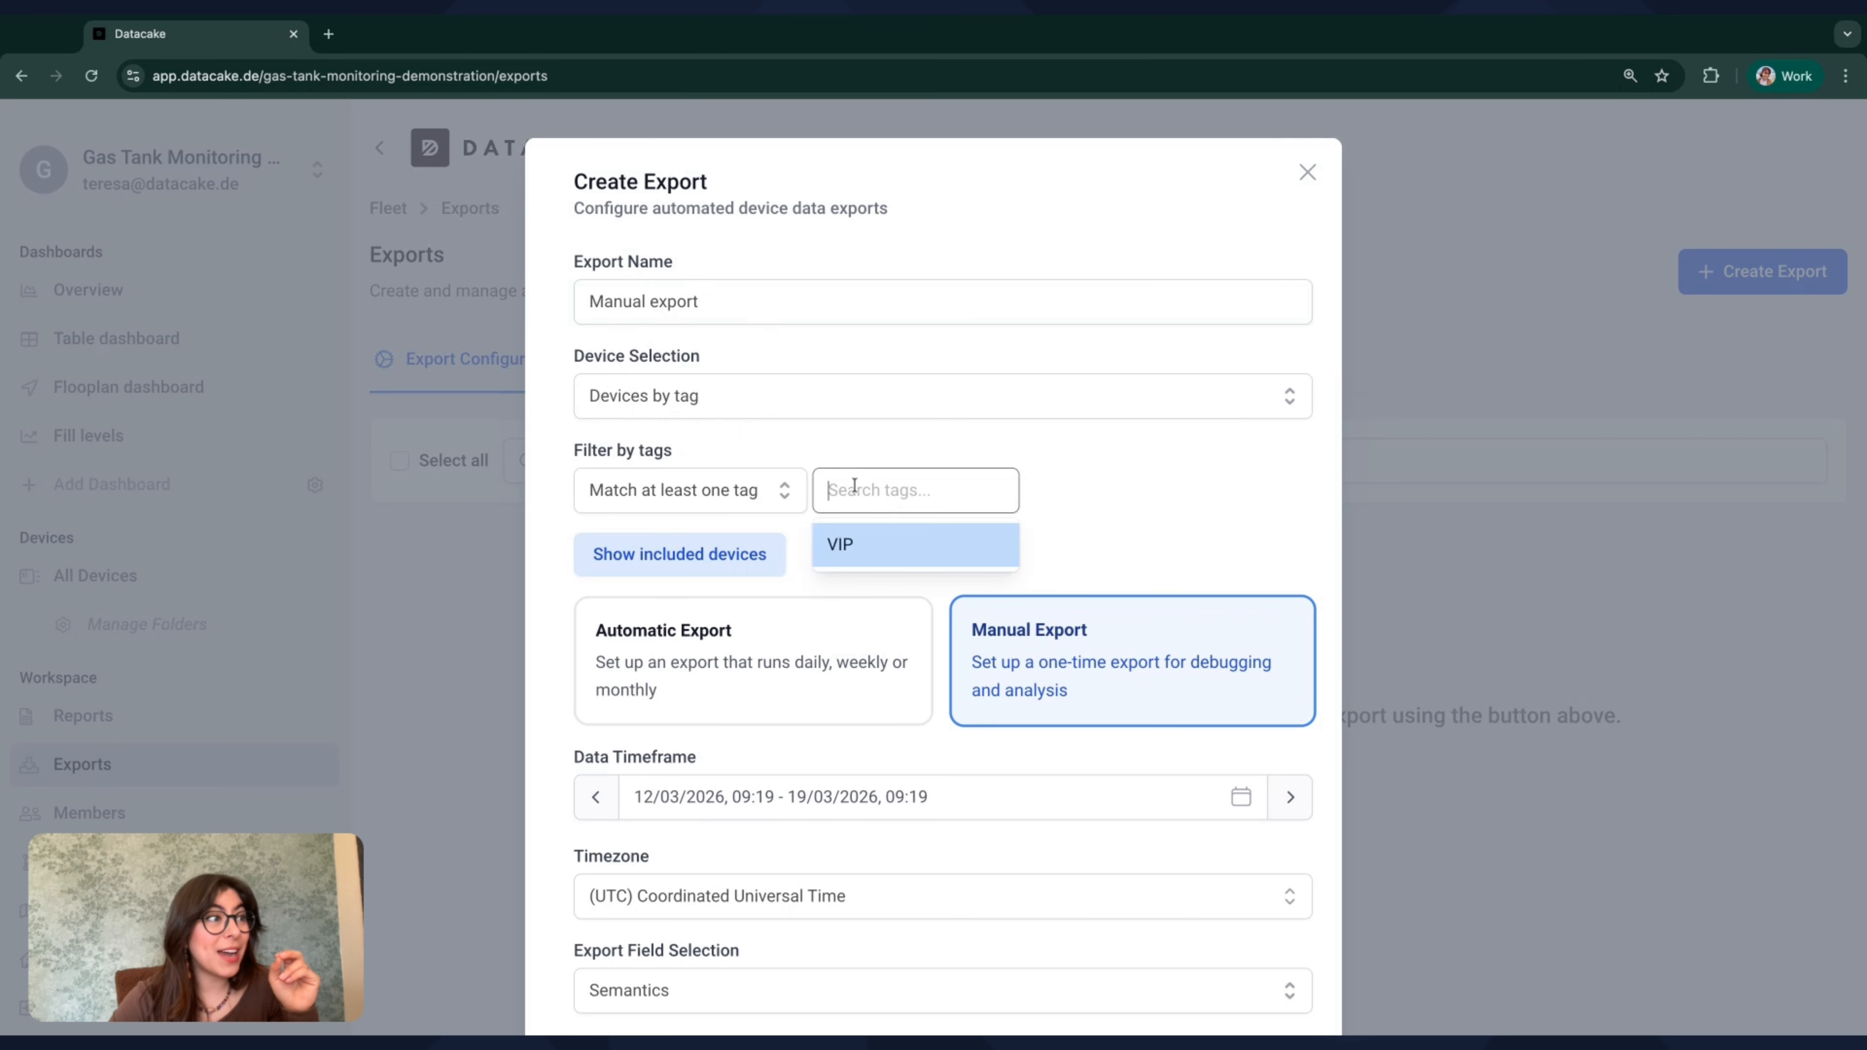
{"action": "left_click", "coordinate": [859, 558]}
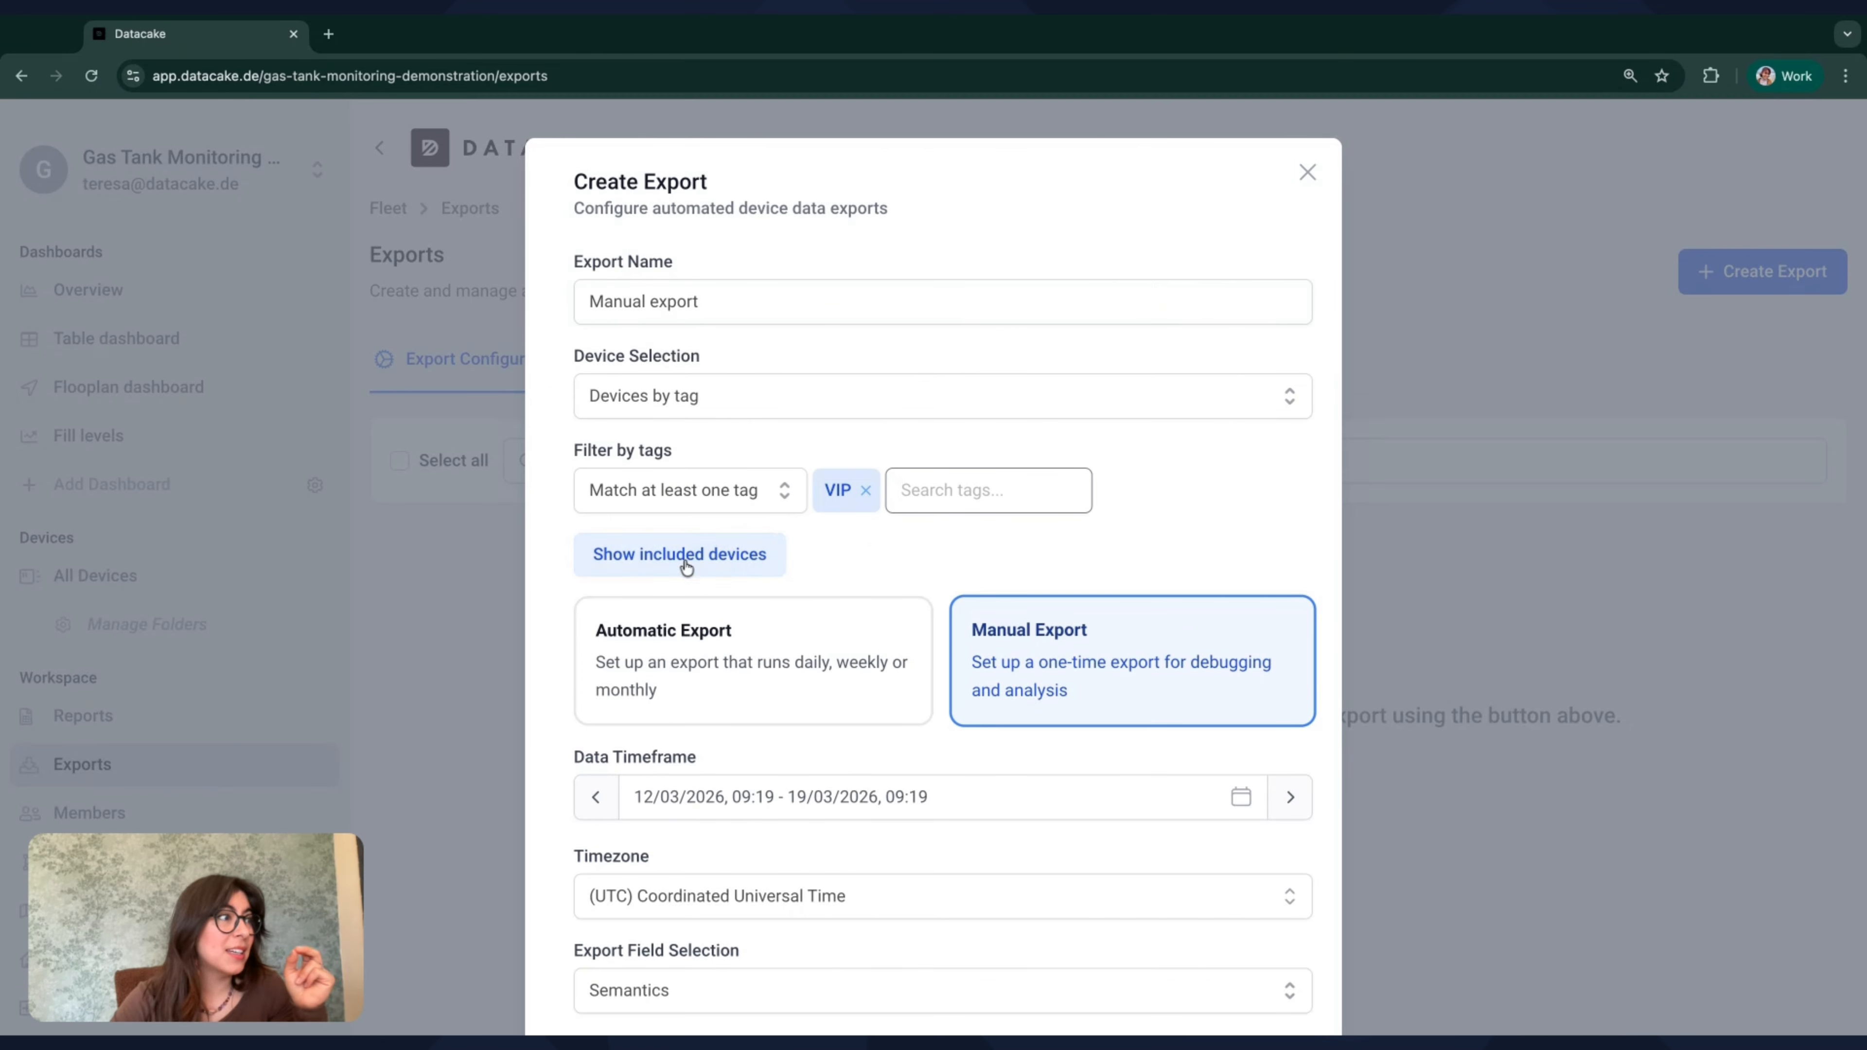
- Look at the available tag matching modes and device selection options without changing them
{"action": "left_click", "coordinate": [733, 500]}
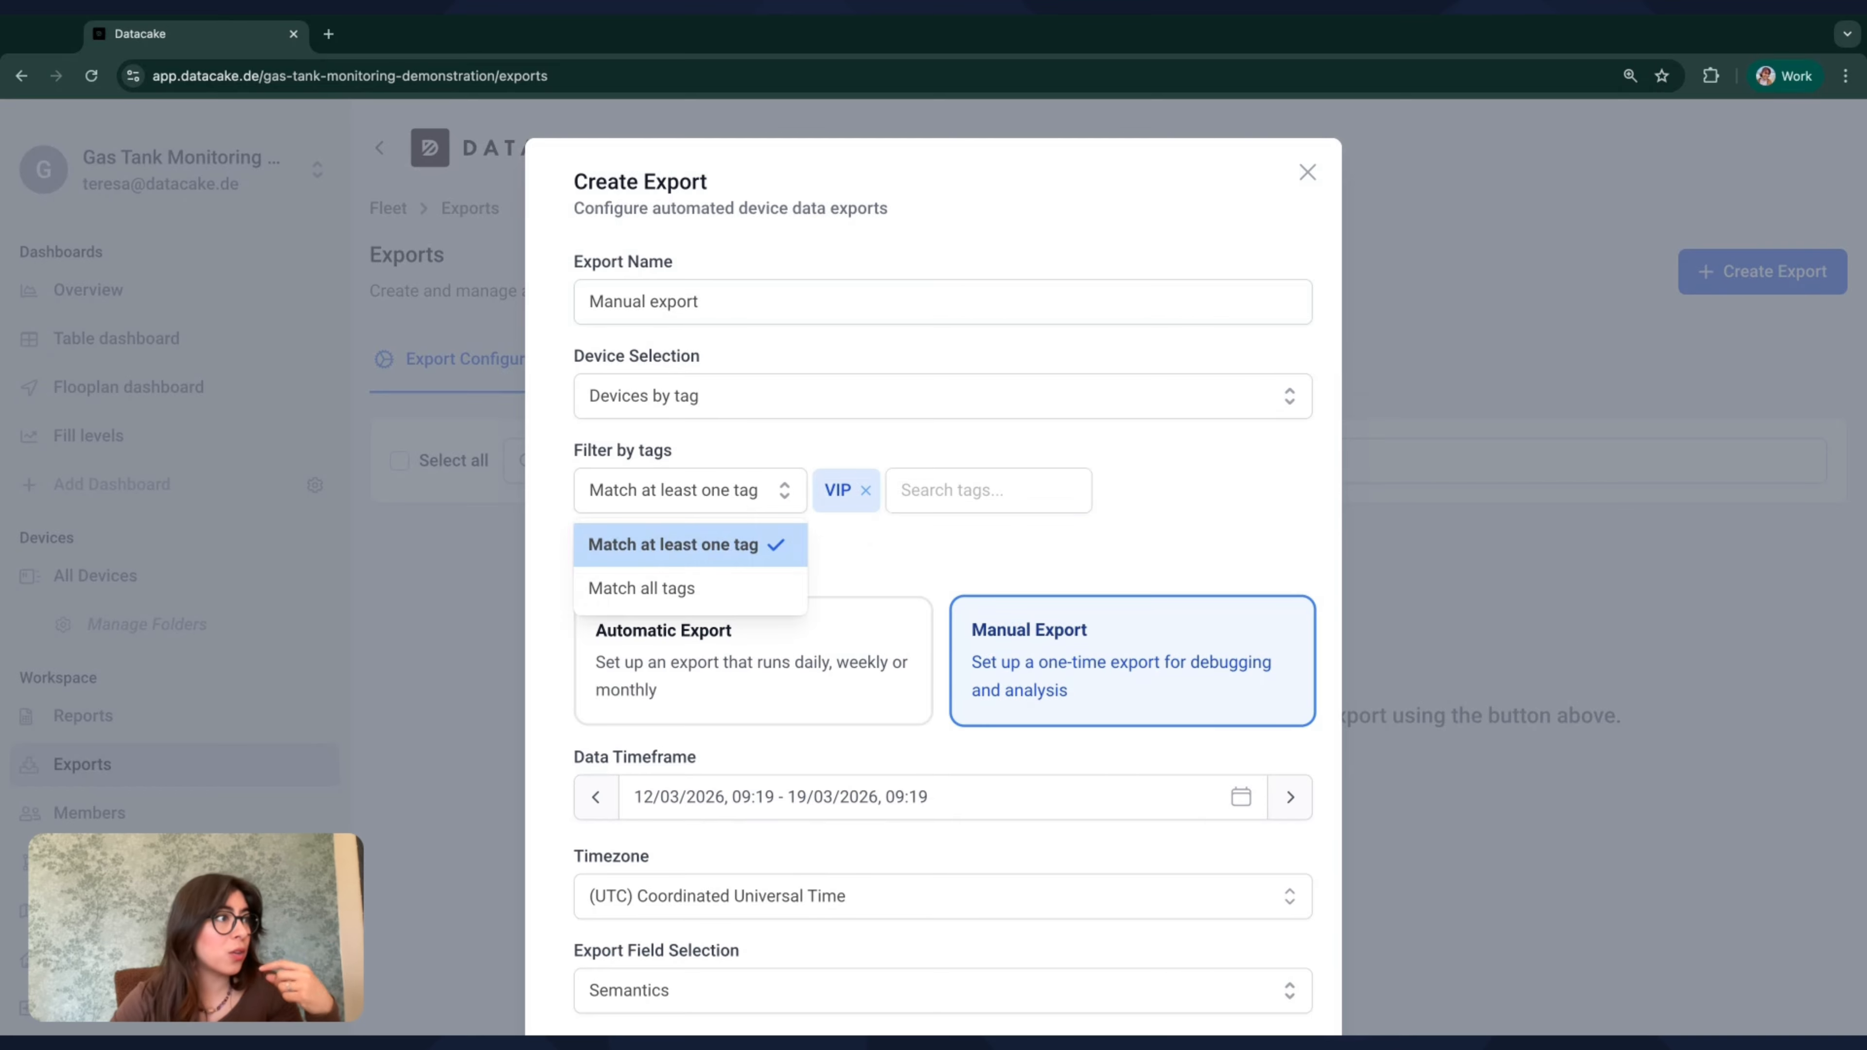
{"action": "left_click", "coordinate": [921, 573]}
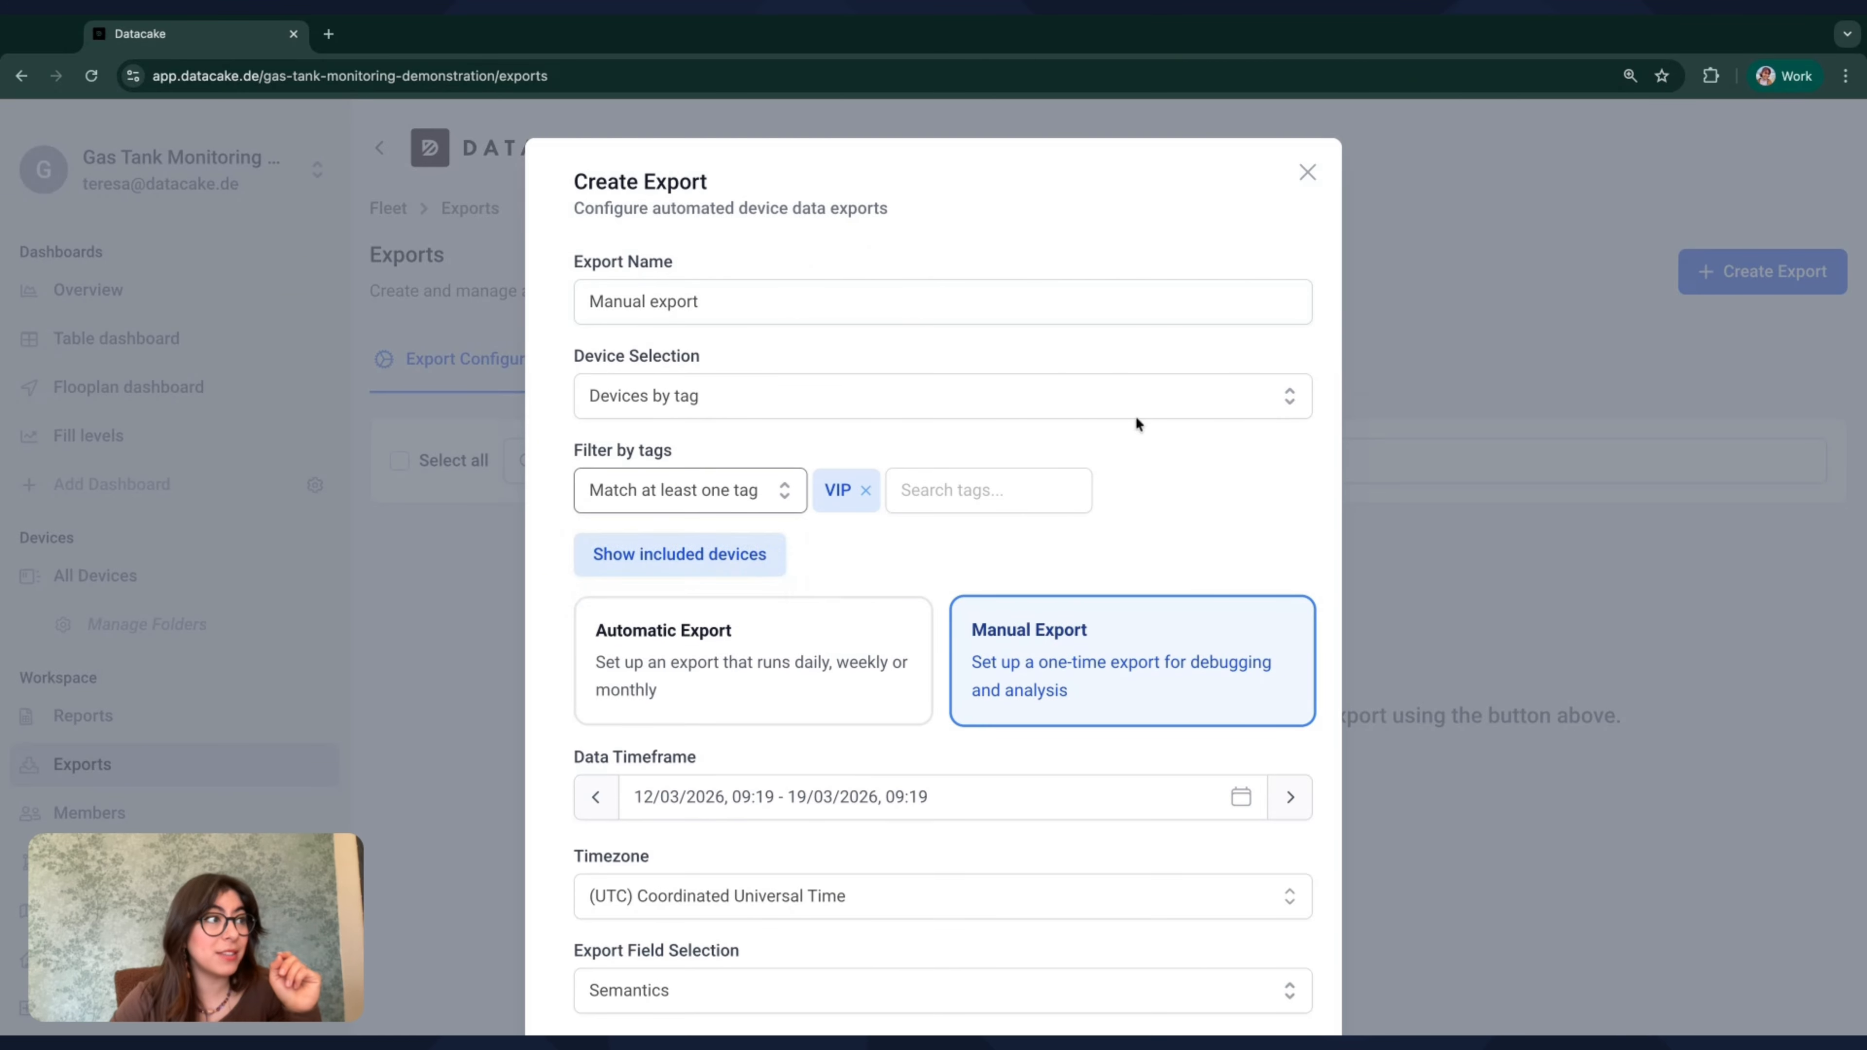
{"action": "left_click", "coordinate": [730, 398]}
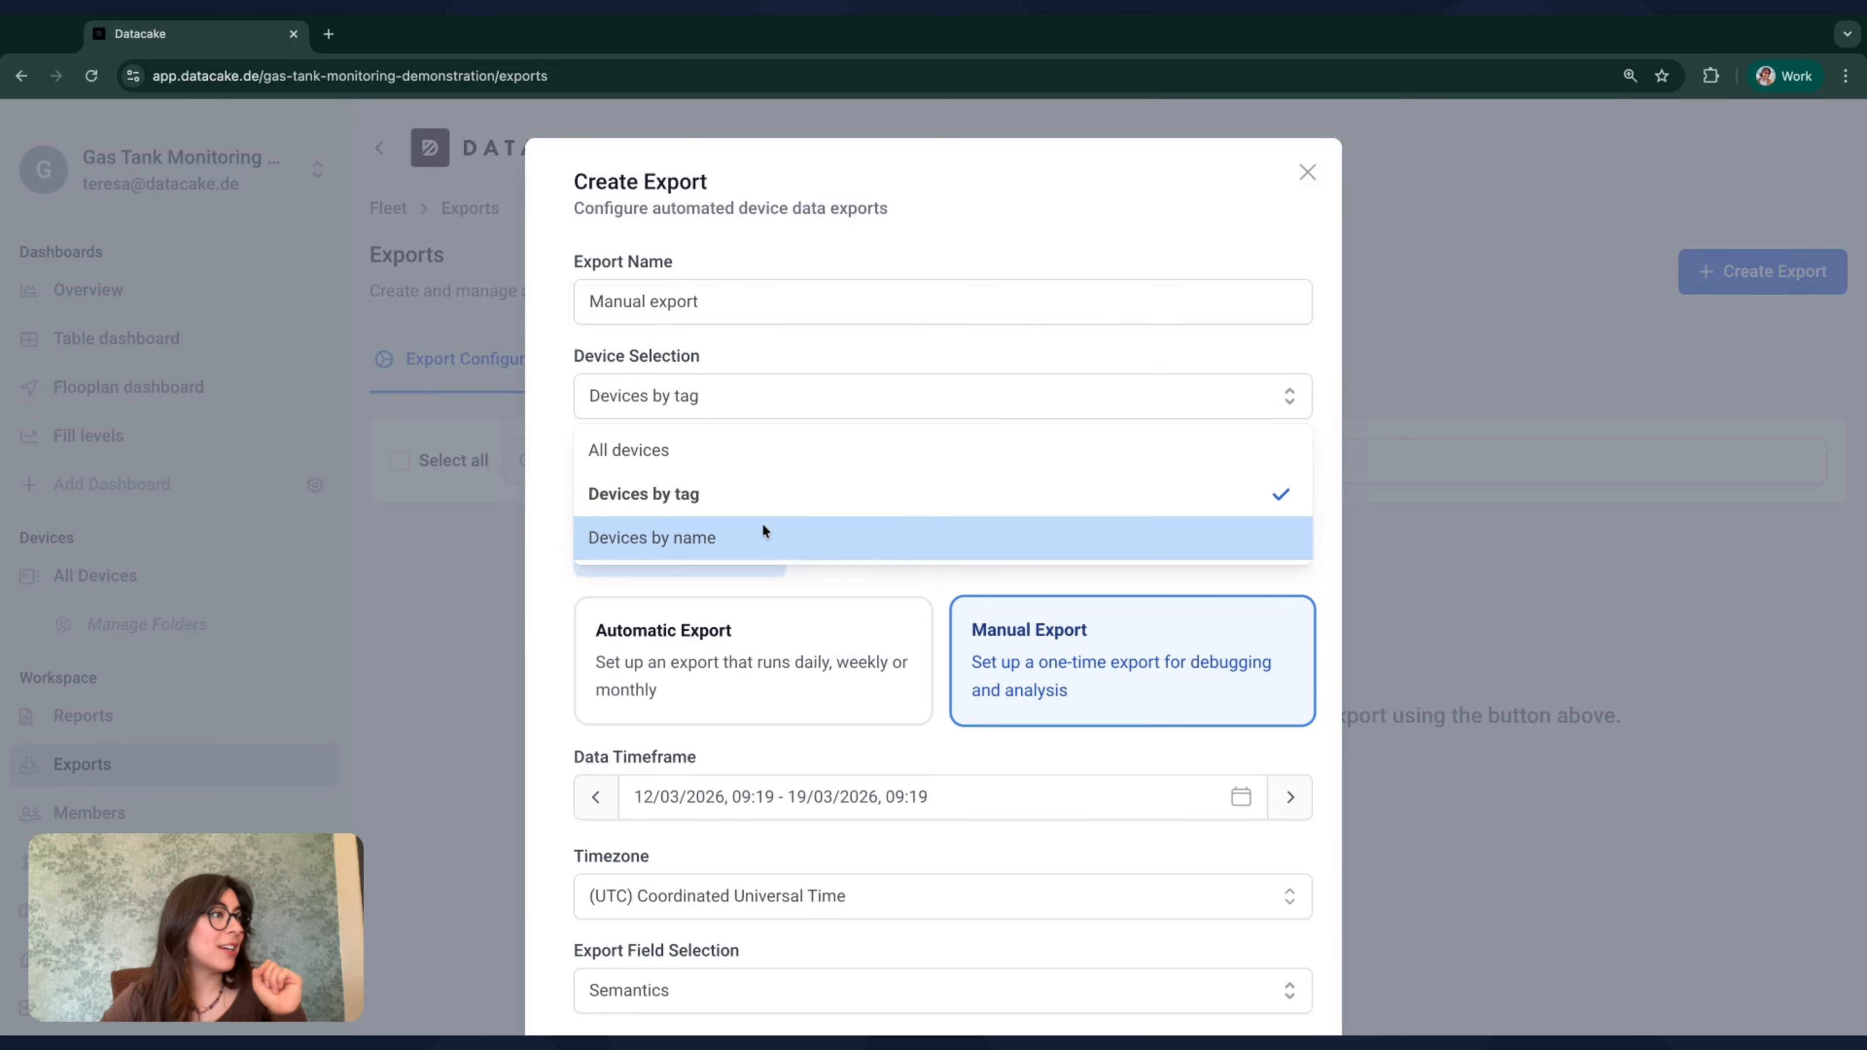
{"action": "left_click", "coordinate": [930, 578]}
- Set the export's data timeframe to run from 18 March 2026 at 00:00 until 19 March 2026
{"action": "scroll", "coordinate": [930, 574], "scroll_direction": "down", "scroll_amount": 1}
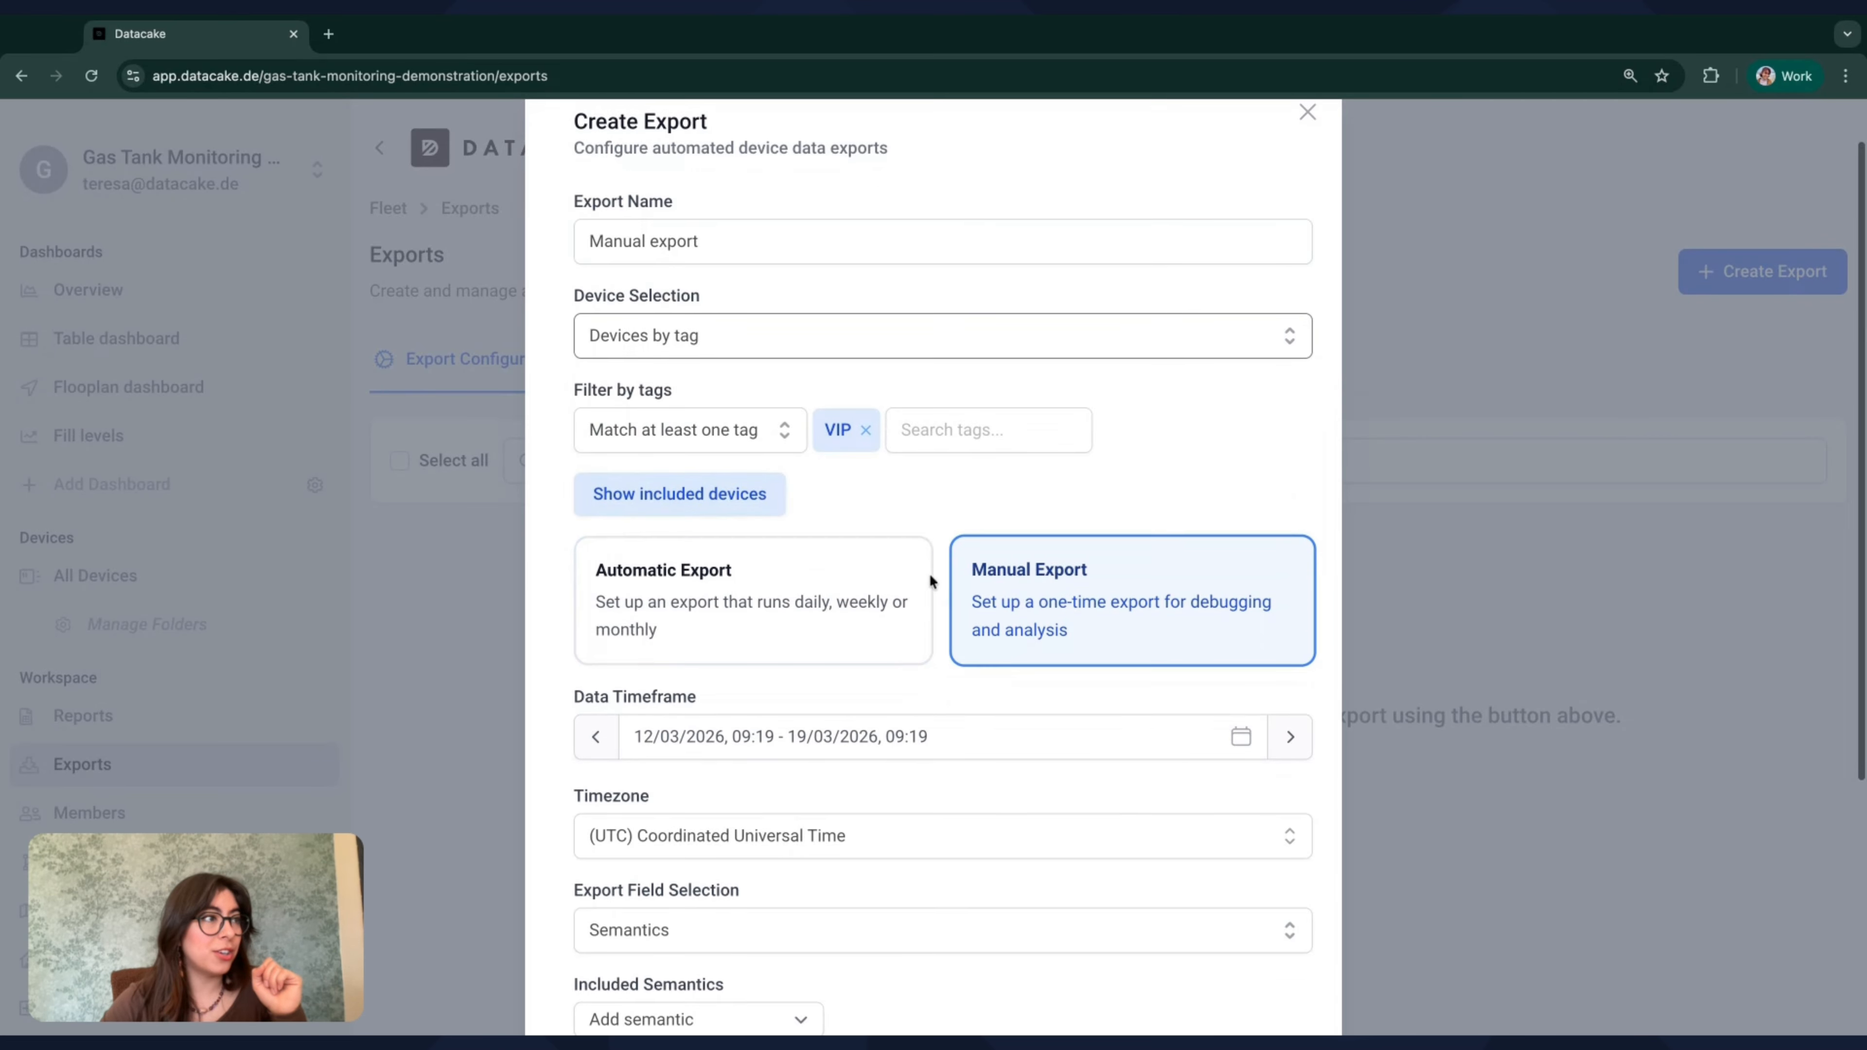
{"action": "scroll", "coordinate": [849, 430], "scroll_direction": "down", "scroll_amount": 3}
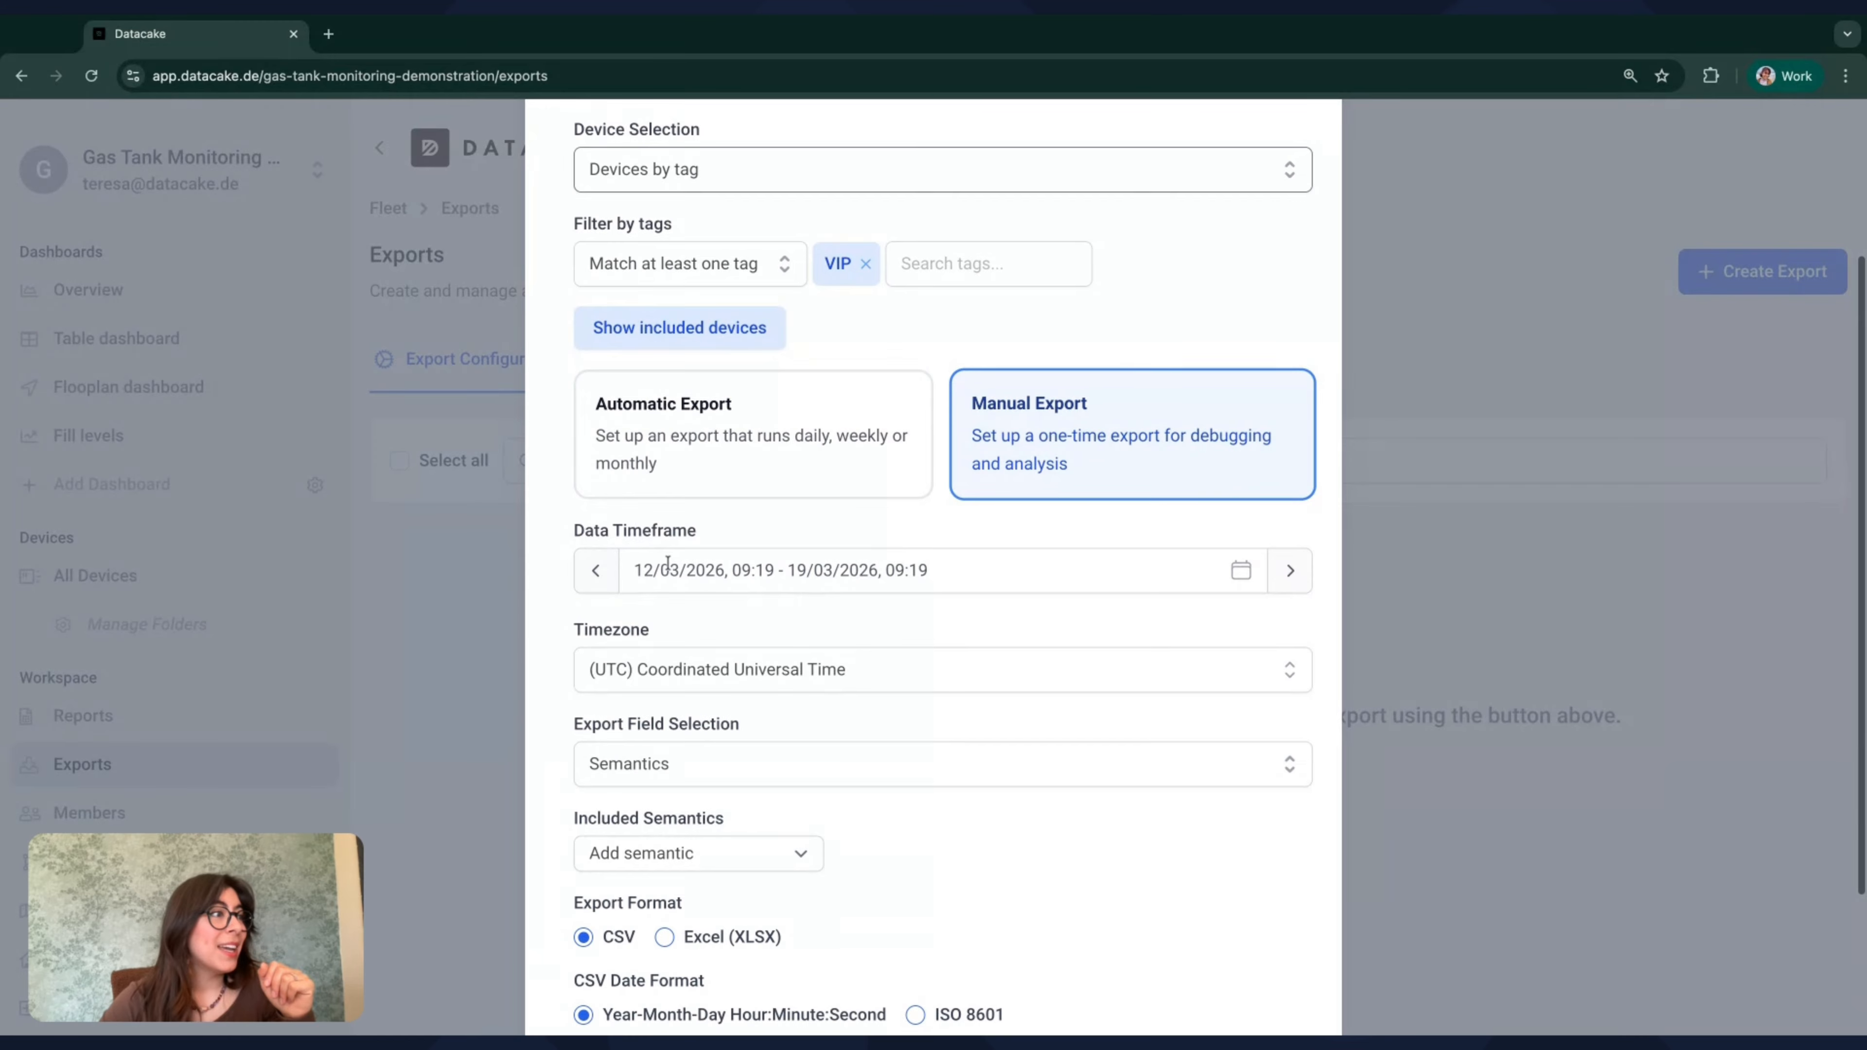
{"action": "left_click", "coordinate": [694, 577]}
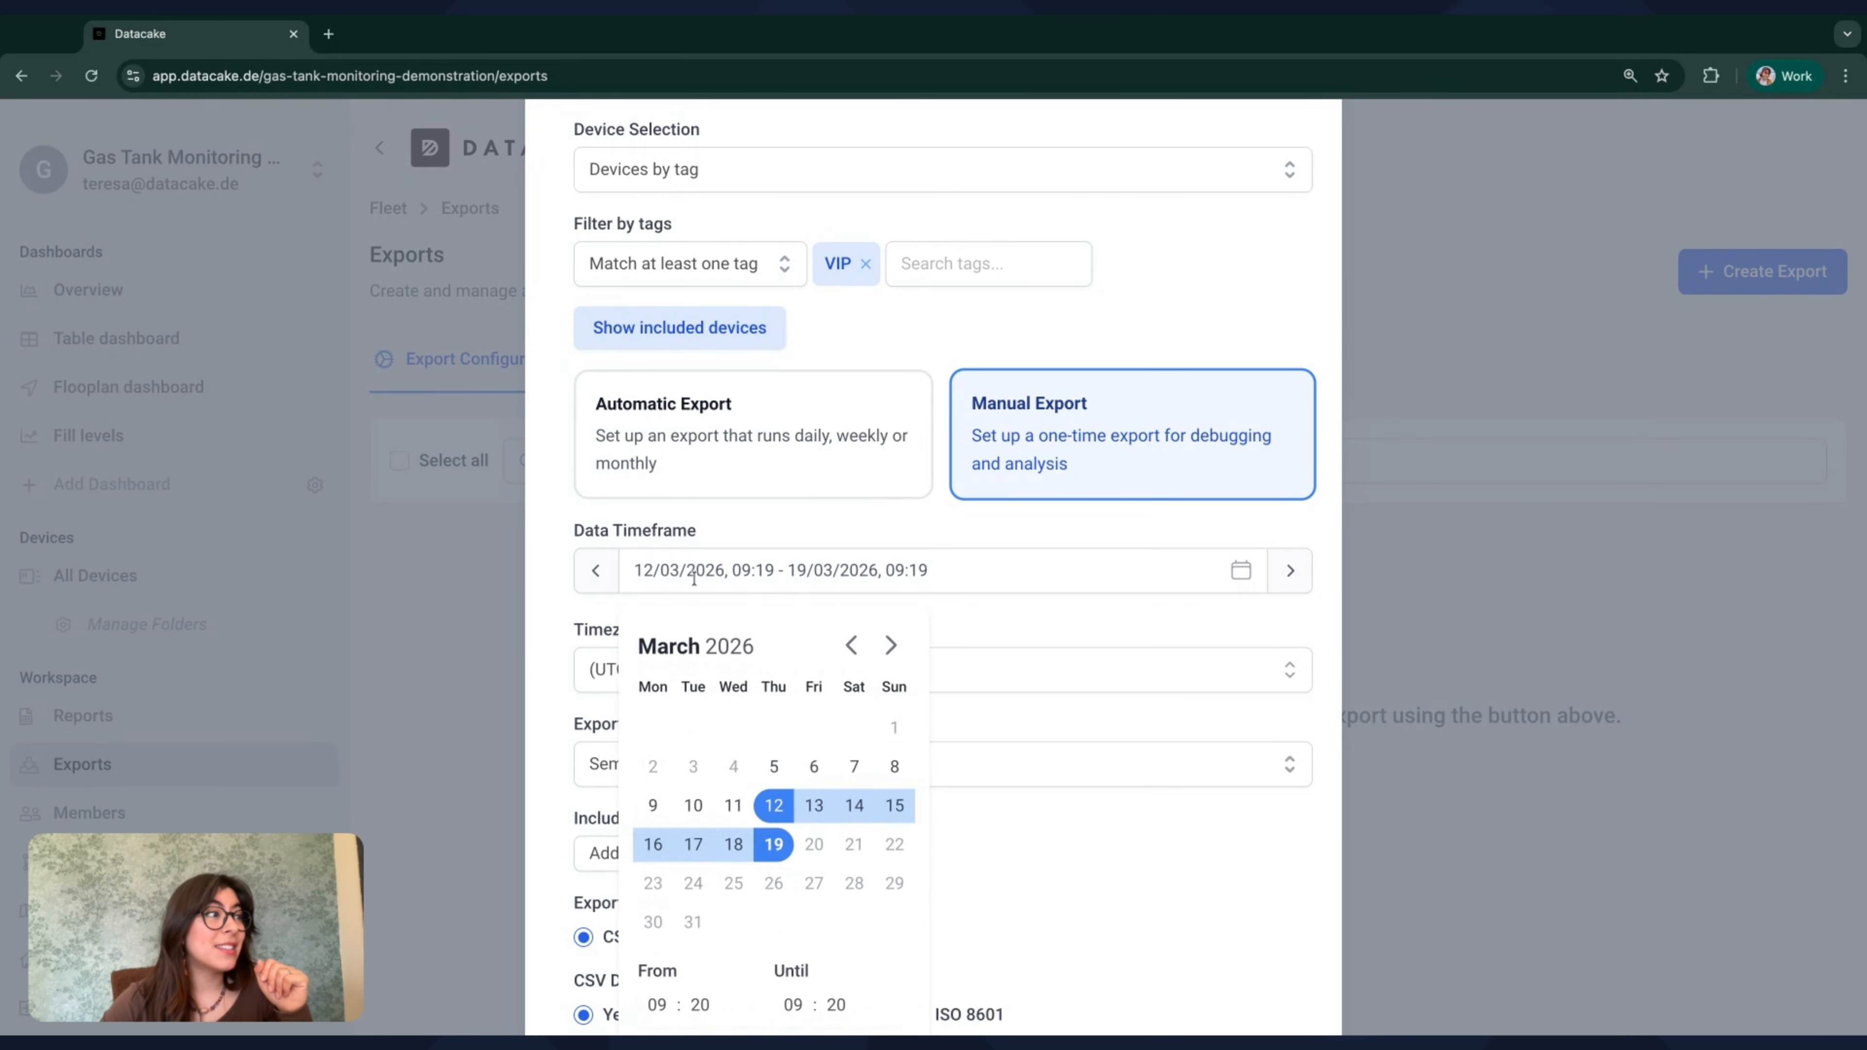
{"action": "scroll", "coordinate": [694, 577], "scroll_direction": "down", "scroll_amount": 2}
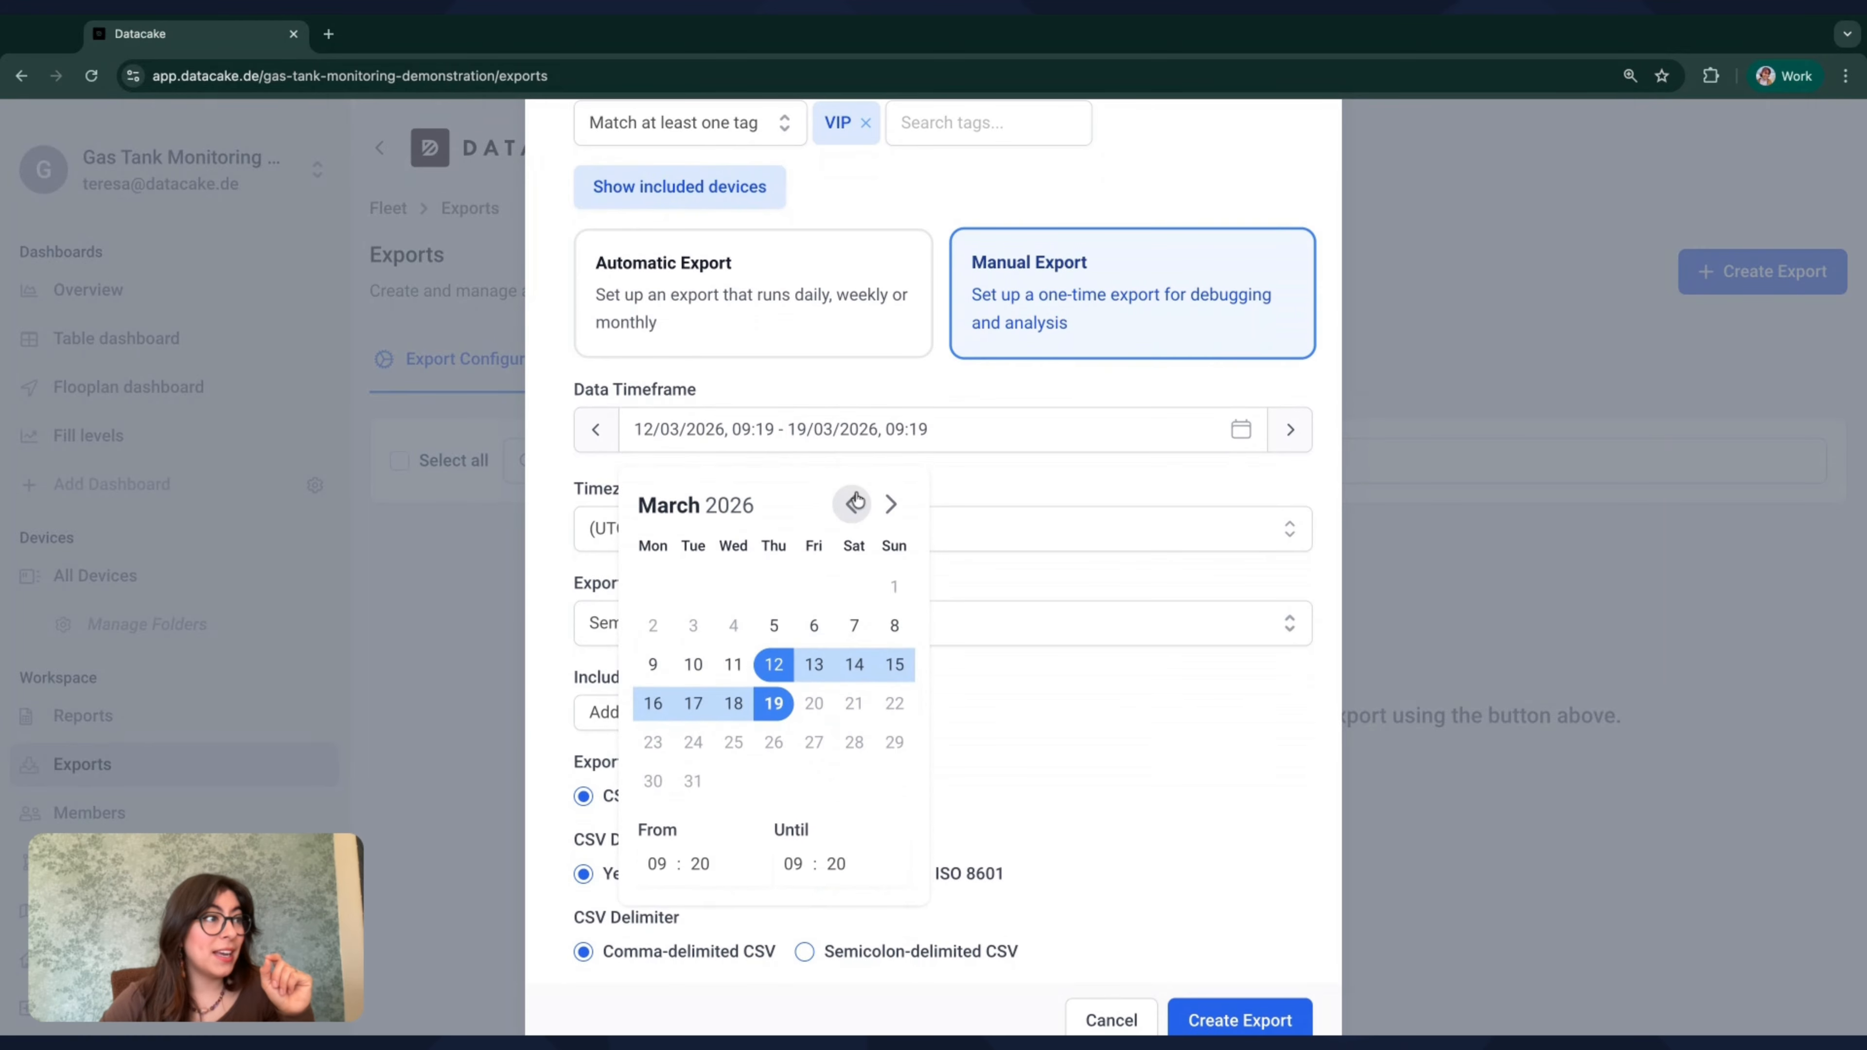
{"action": "left_click", "coordinate": [854, 504]}
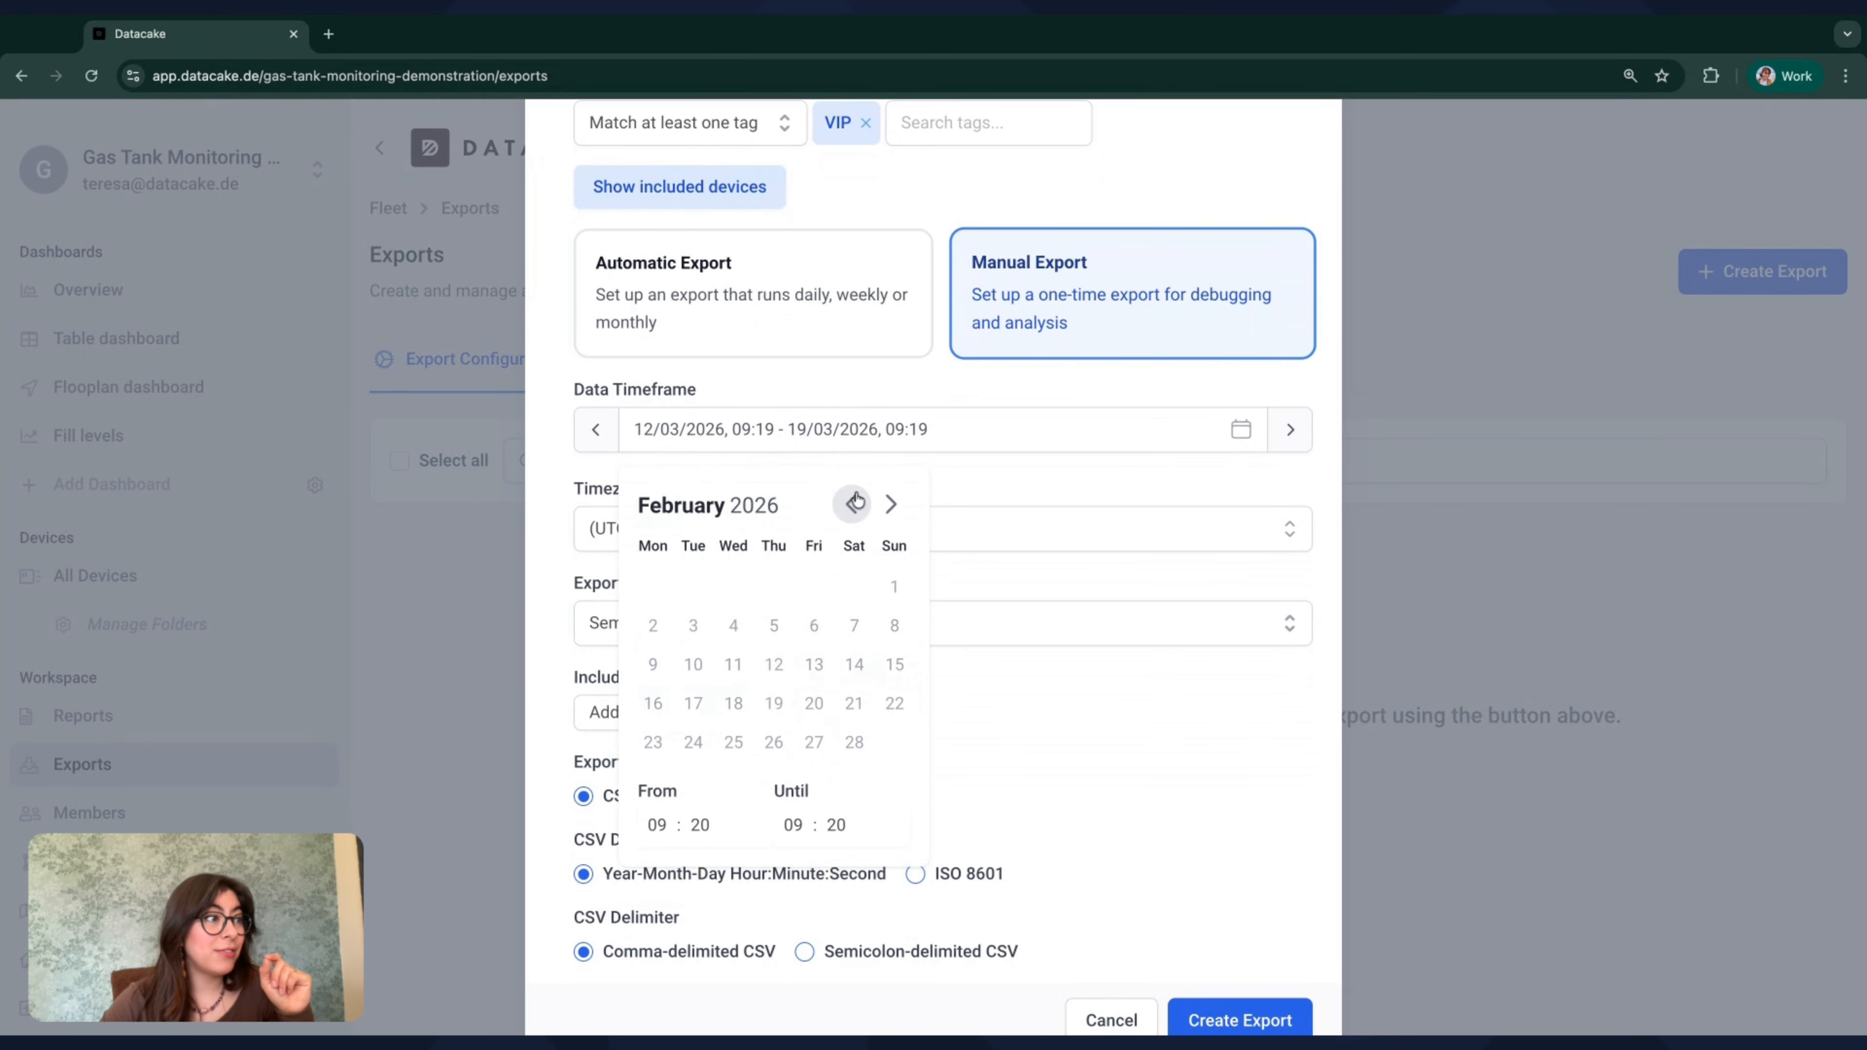
{"action": "left_click", "coordinate": [892, 503]}
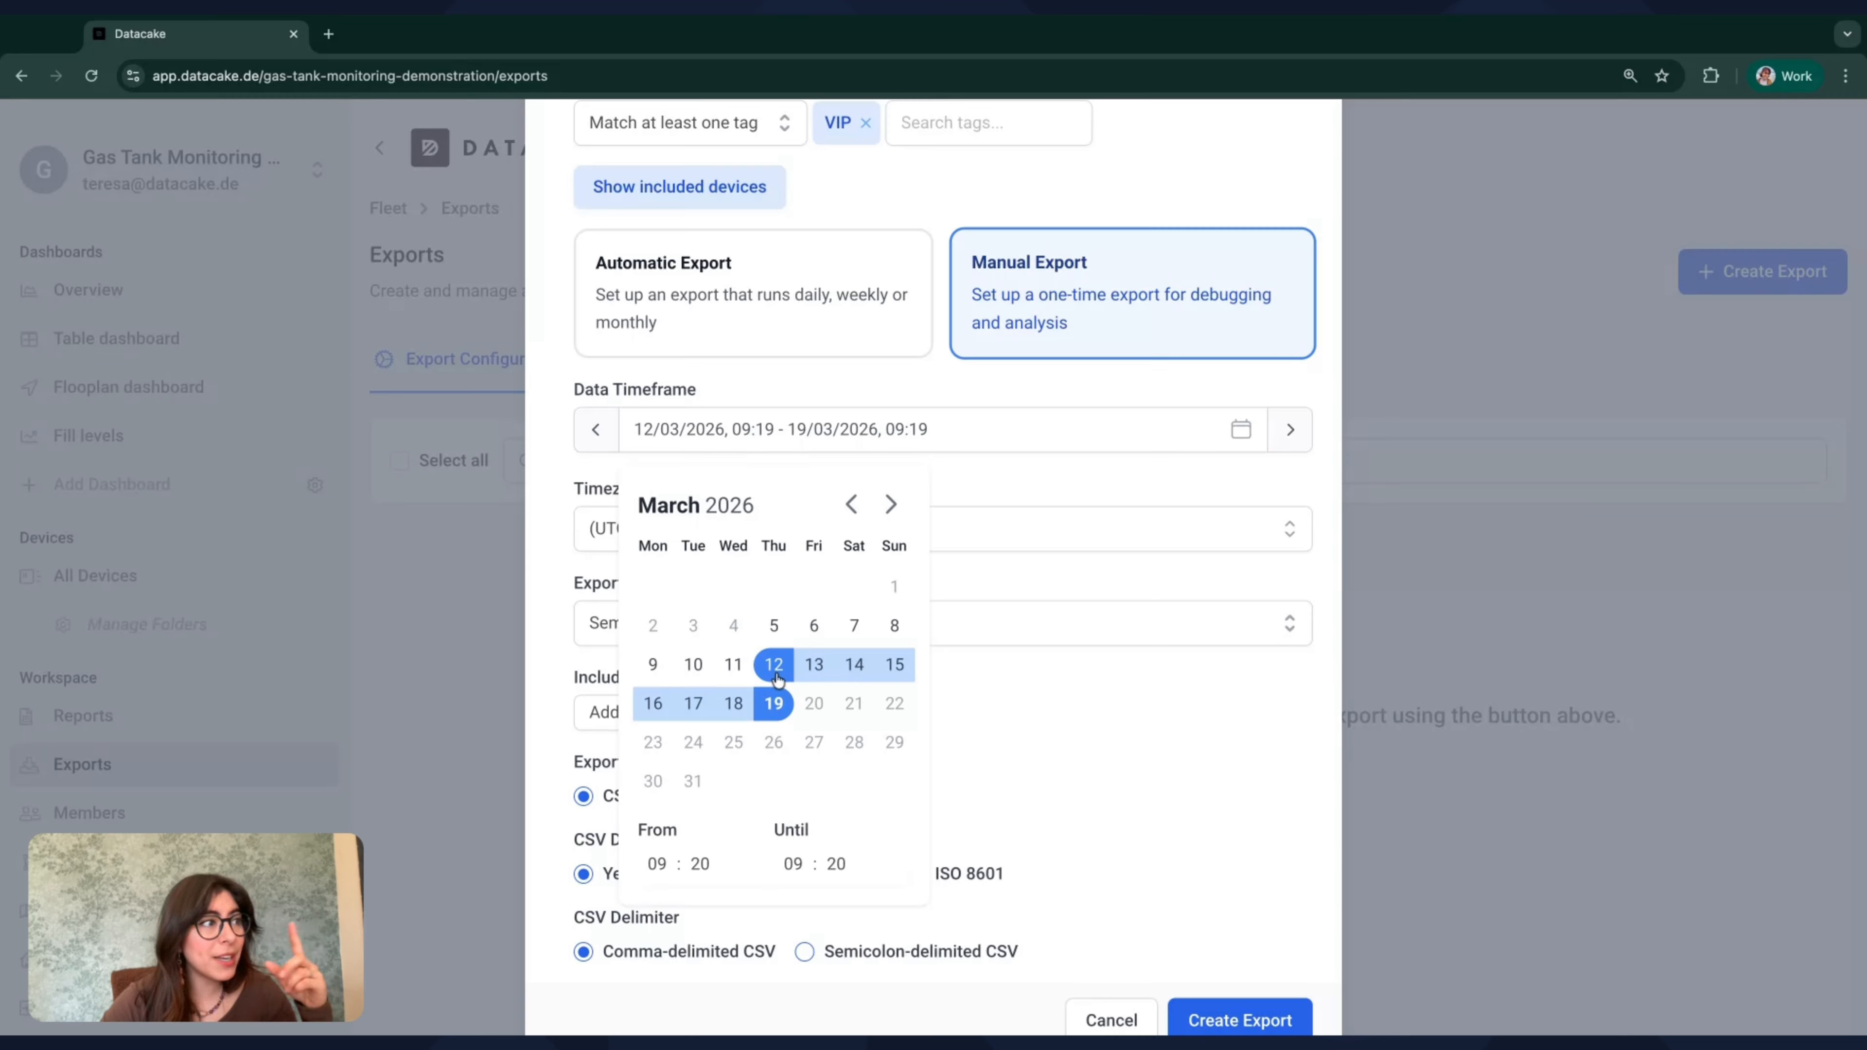
{"action": "left_click", "coordinate": [737, 704]}
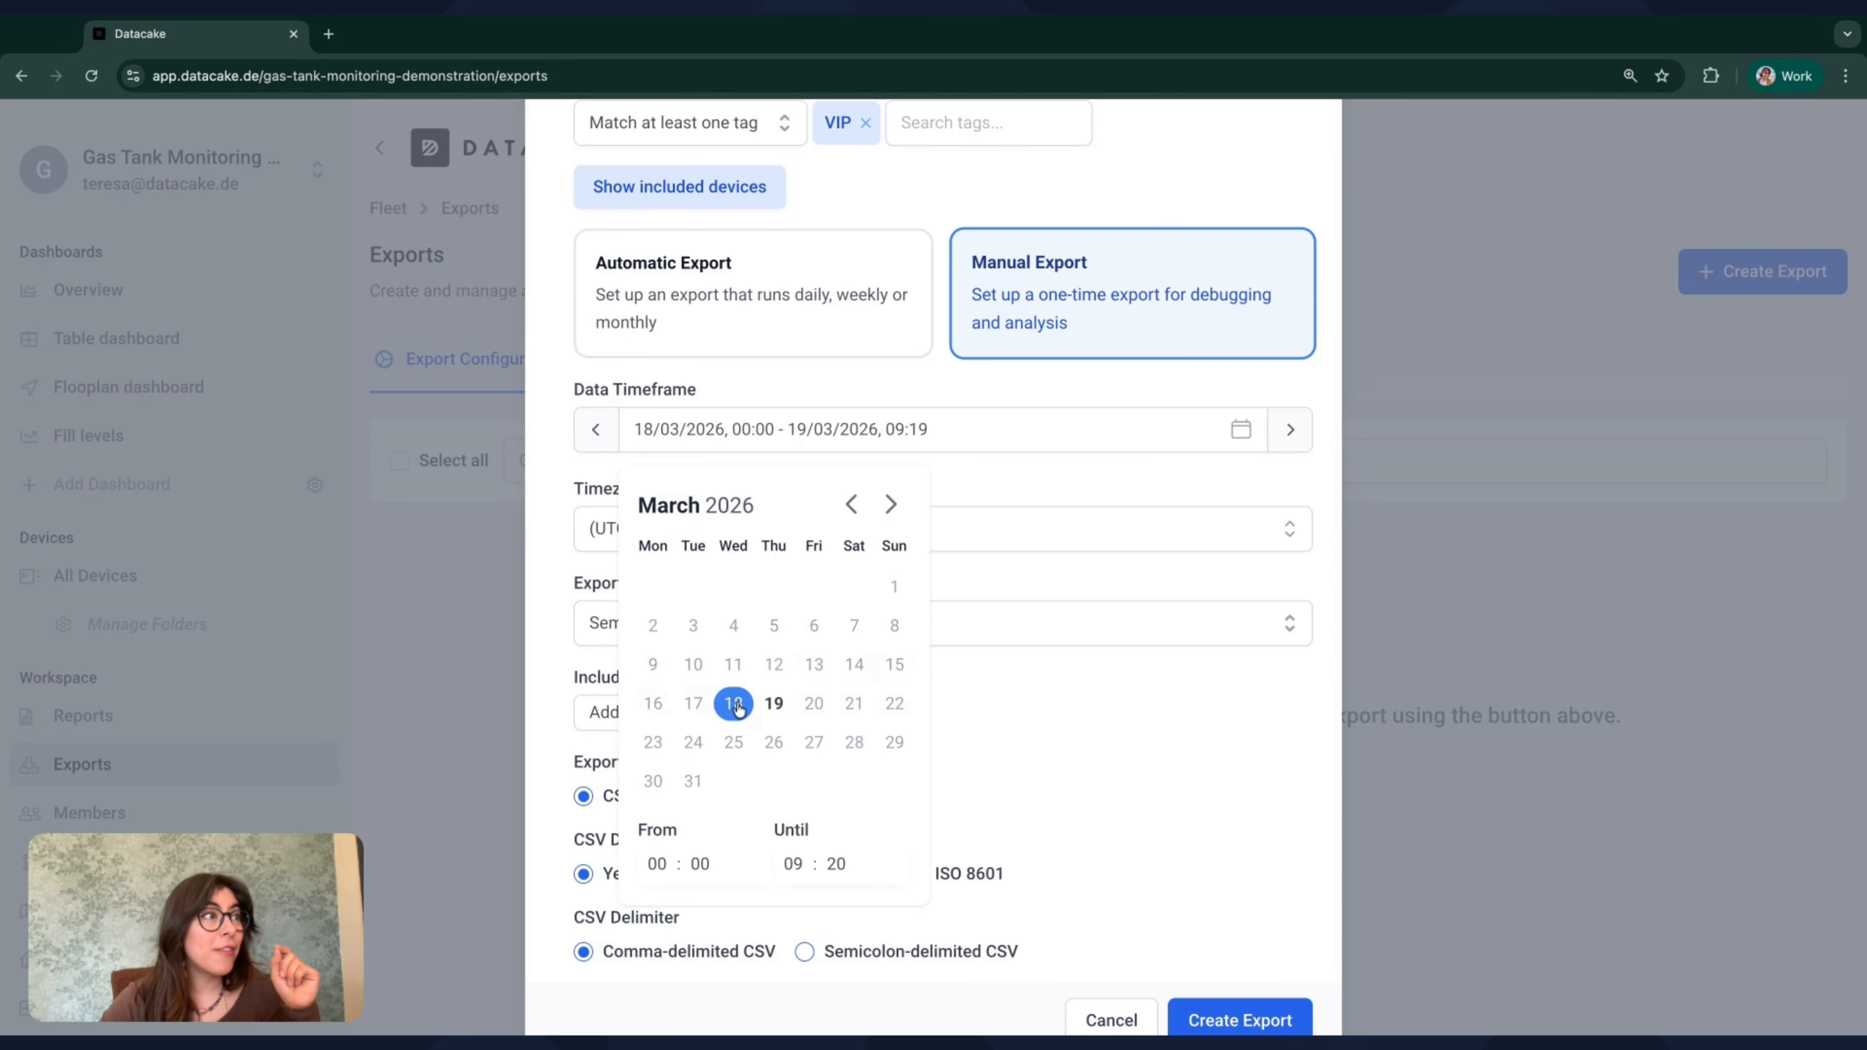
{"action": "left_click", "coordinate": [772, 705]}
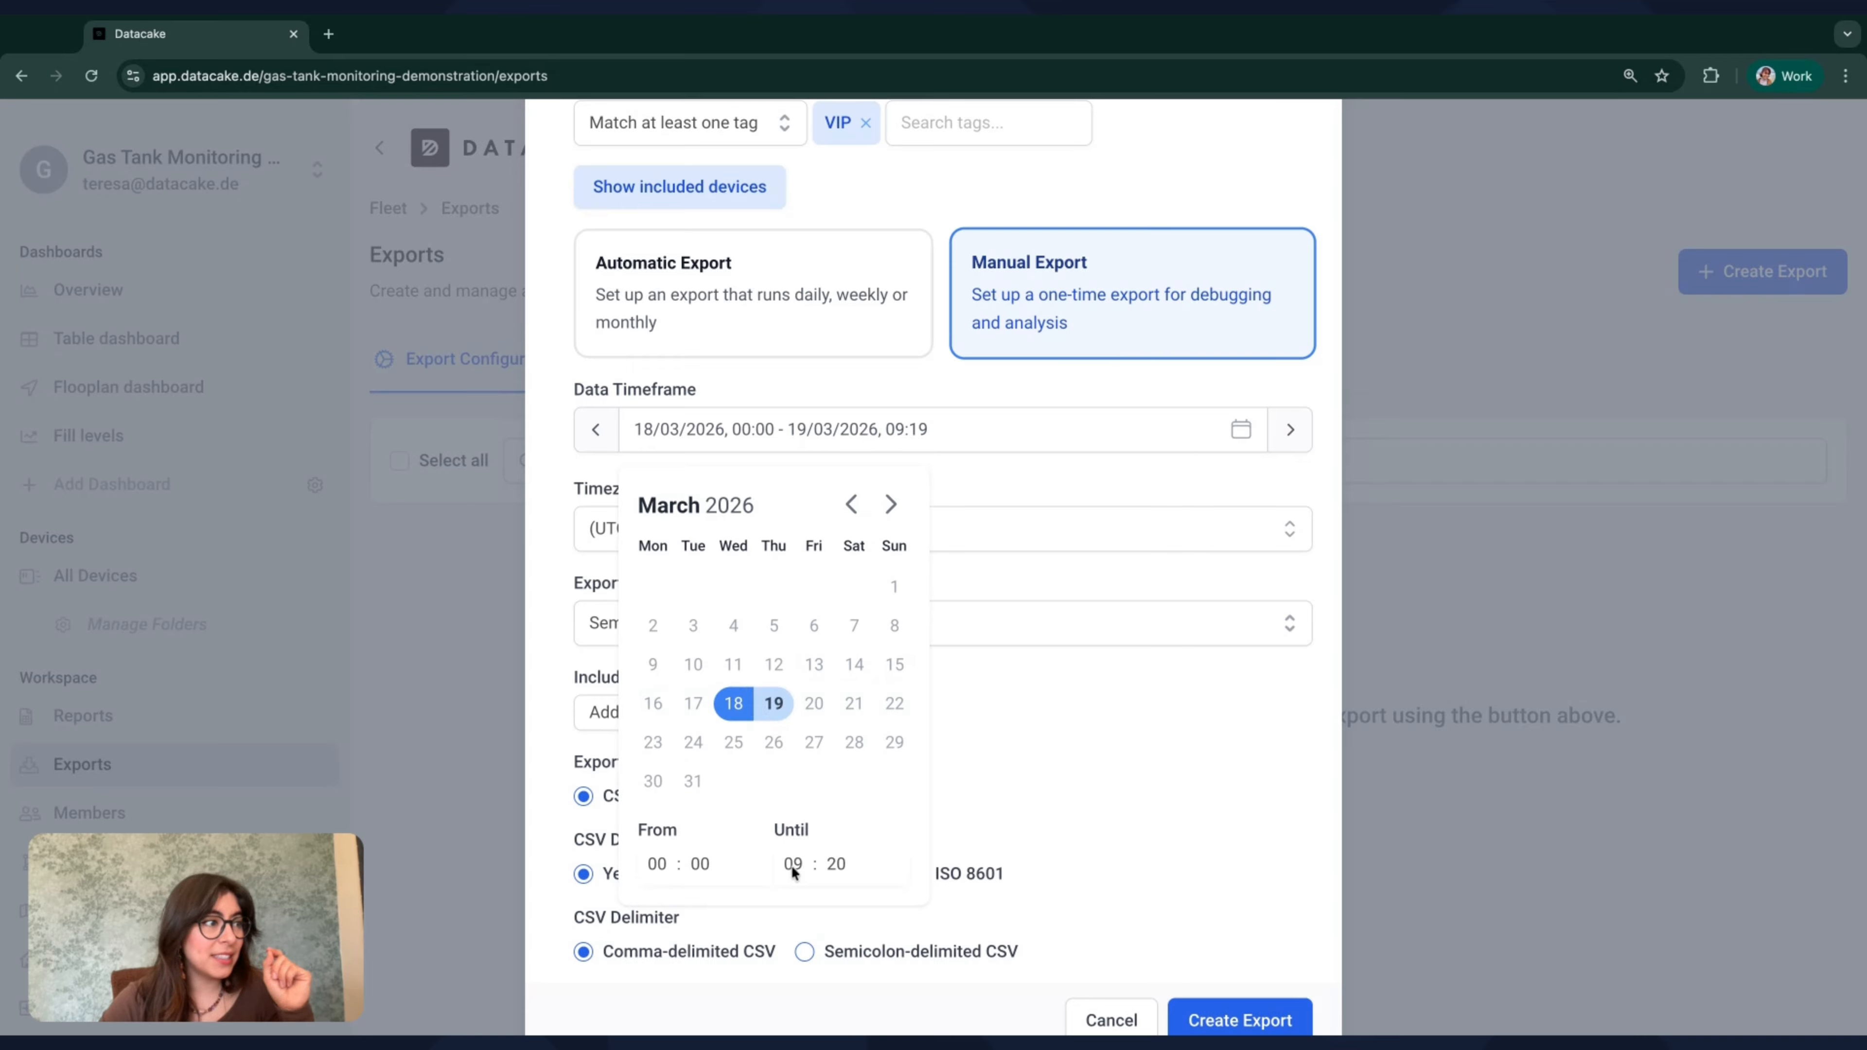
- Set the export timeframe to end on 18 March 2026 at 20:00
{"action": "left_click", "coordinate": [734, 704]}
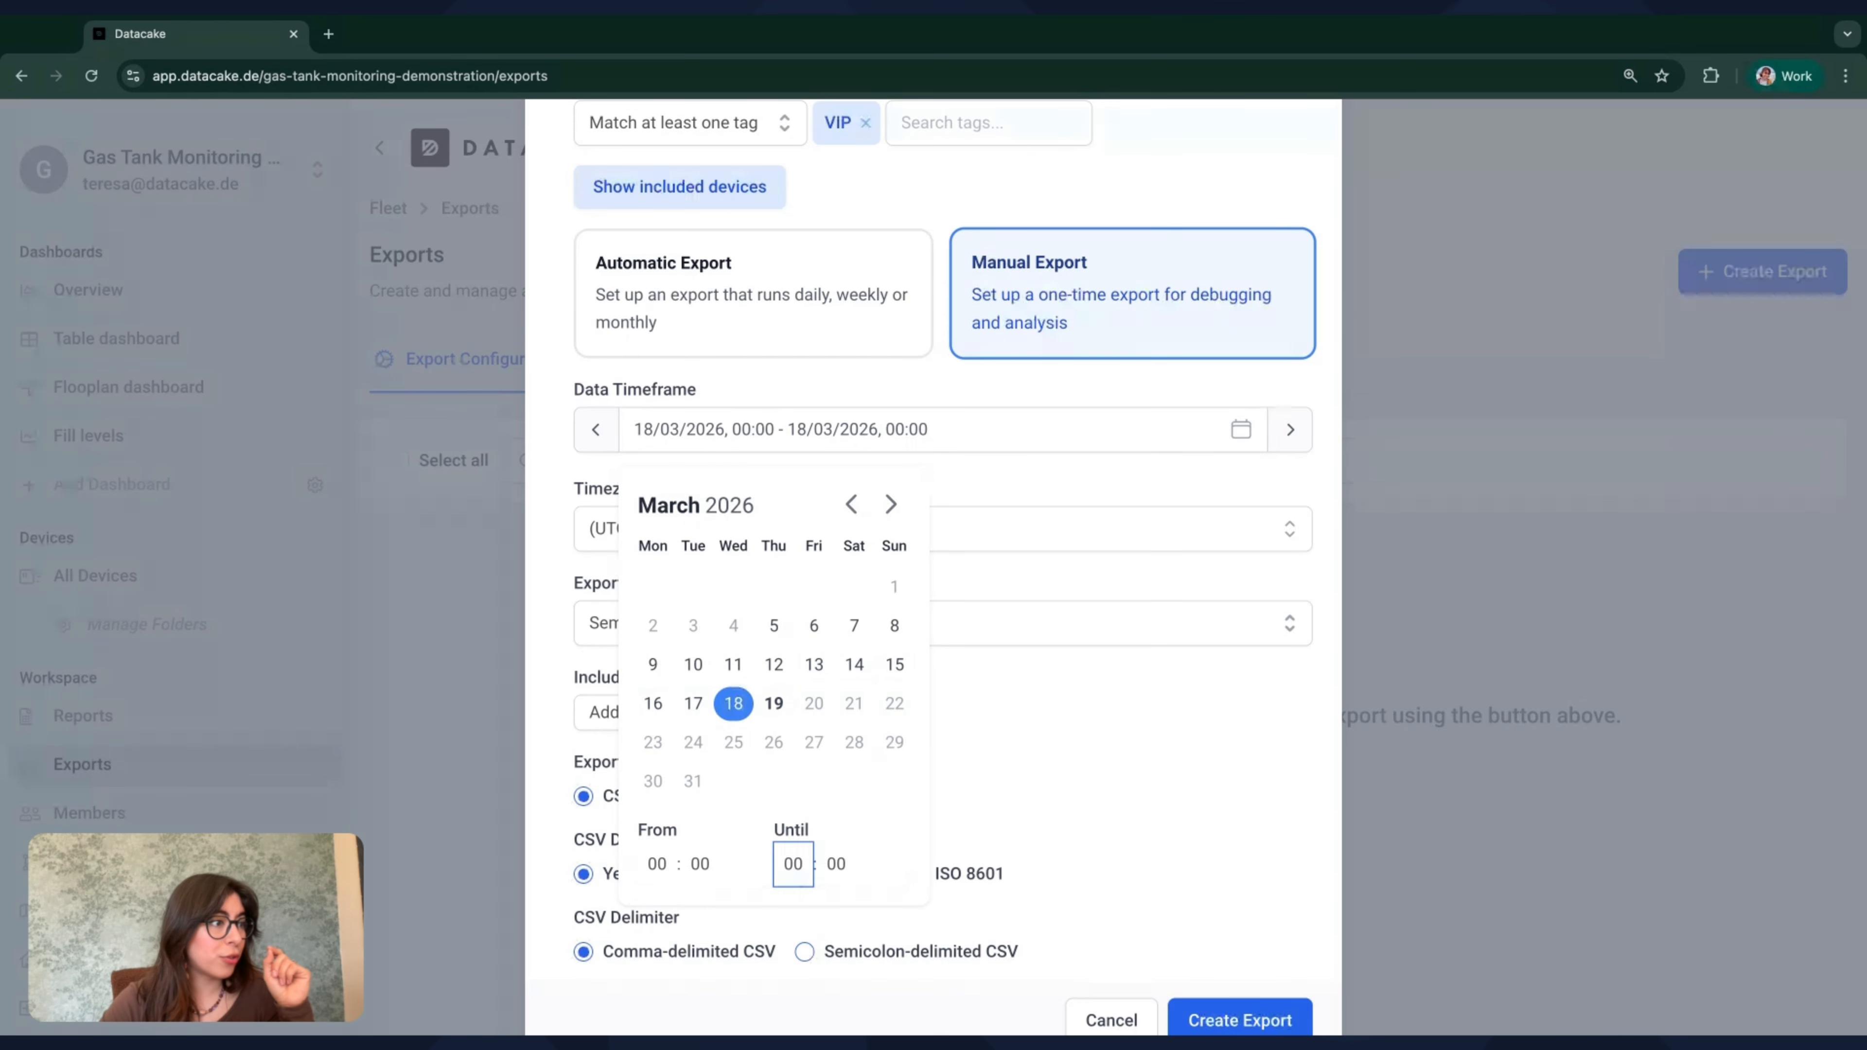
{"action": "type", "text": "20"}
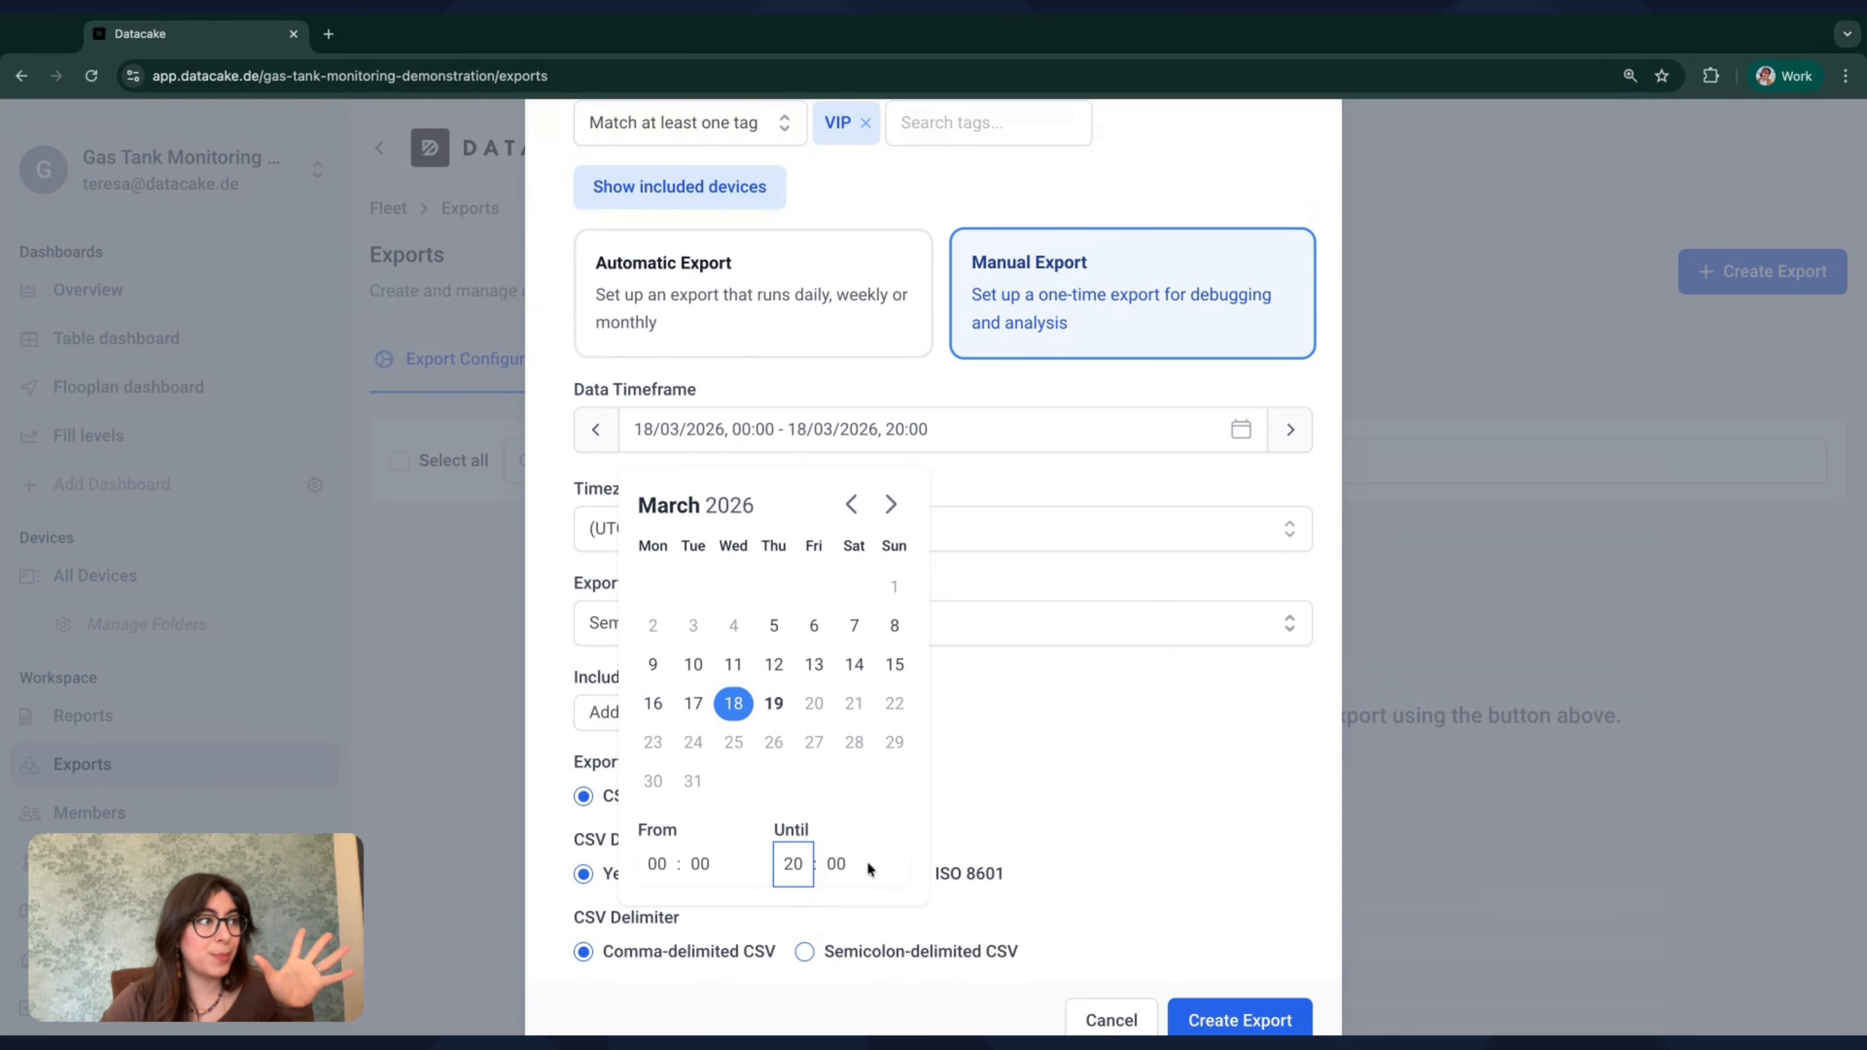
{"action": "left_click", "coordinate": [1036, 781]}
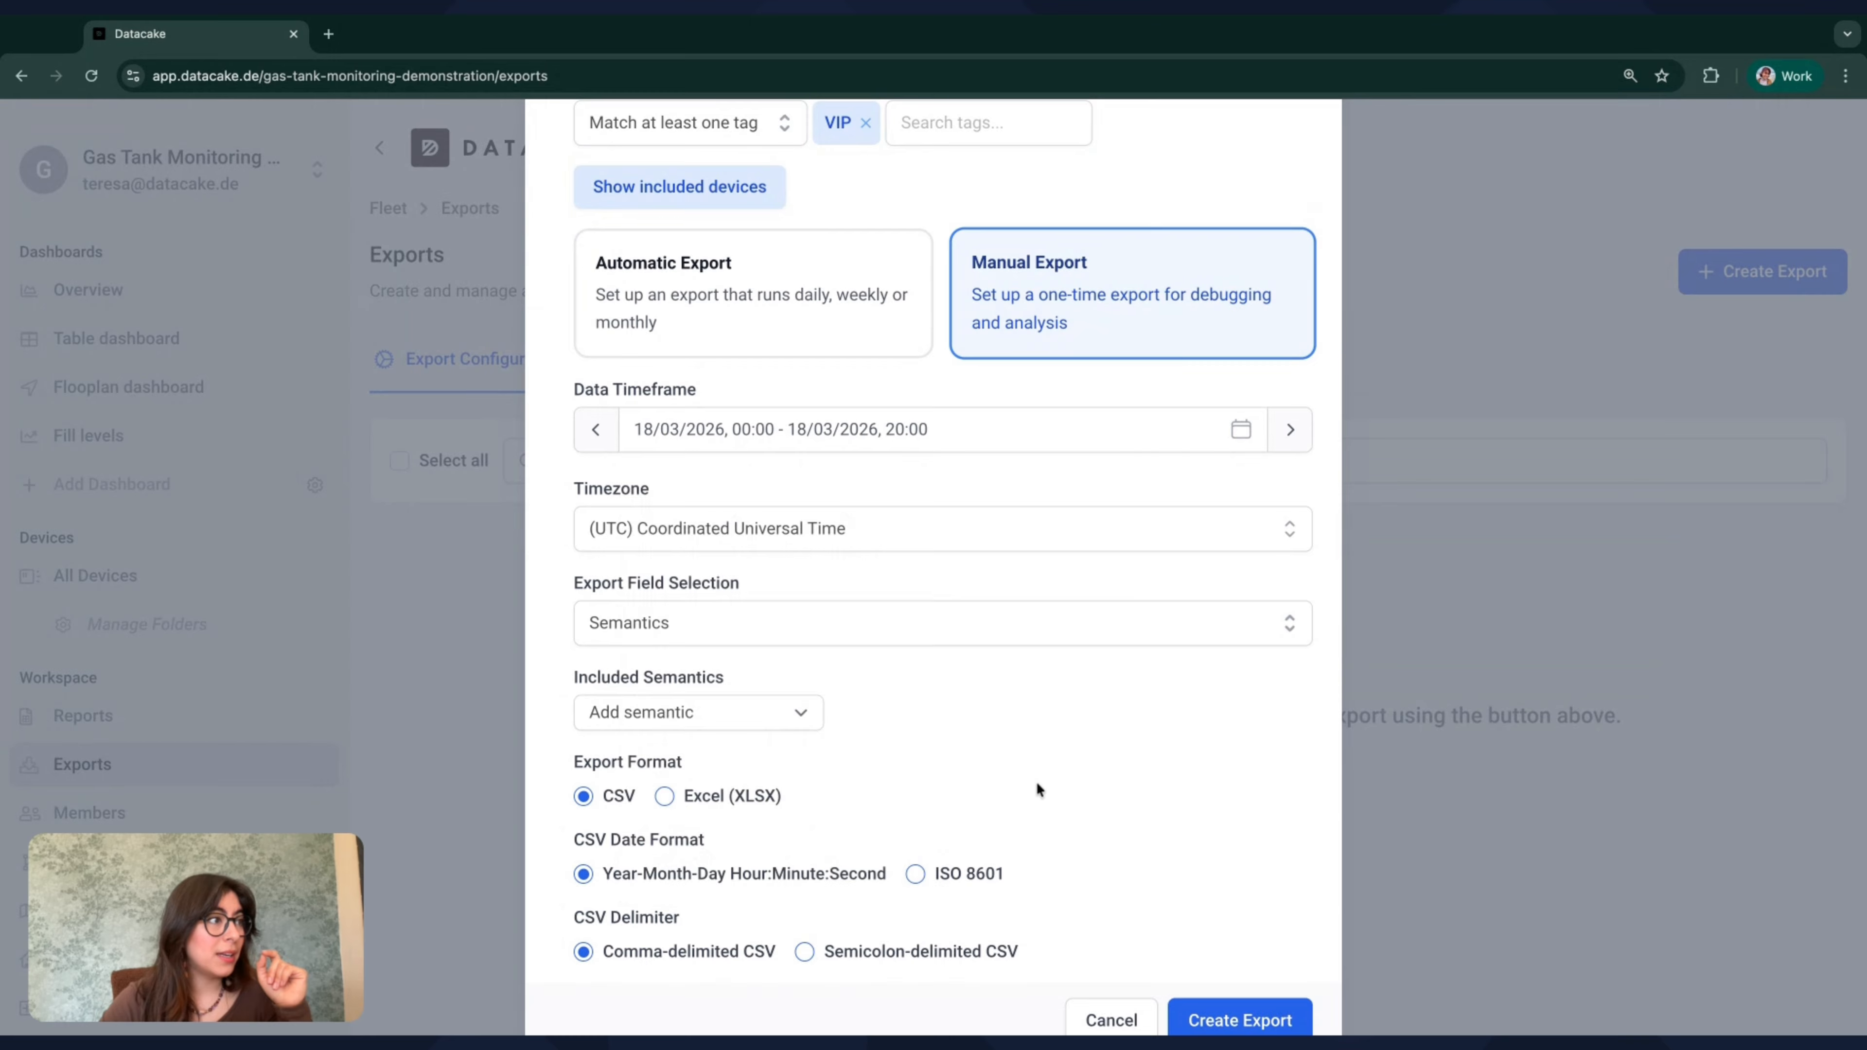
- Set the export's timezone to (UTC+01:00) Amsterdam, Berlin, Bern, Rome, Stockholm, Vienna
{"action": "scroll", "coordinate": [1036, 781], "scroll_direction": "down", "scroll_amount": 1}
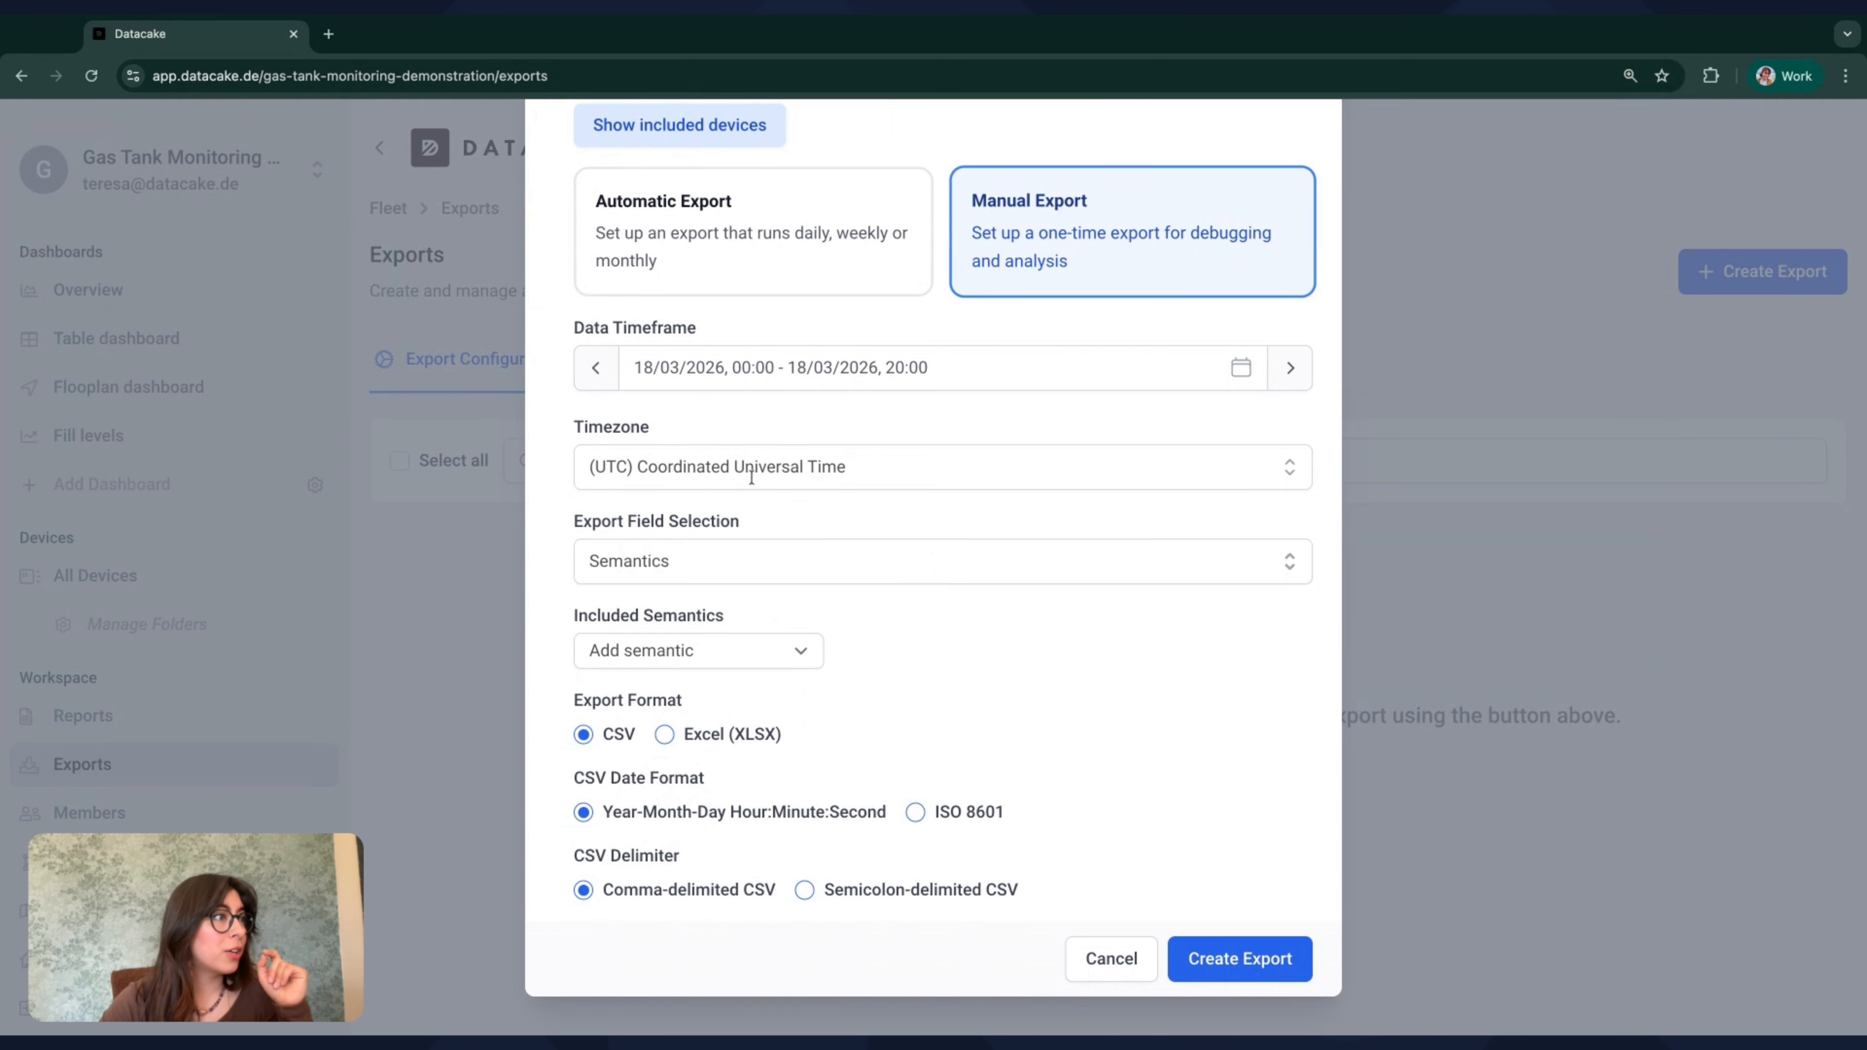
{"action": "left_click", "coordinate": [718, 470]}
{"action": "scroll", "coordinate": [772, 699], "scroll_direction": "down", "scroll_amount": 5}
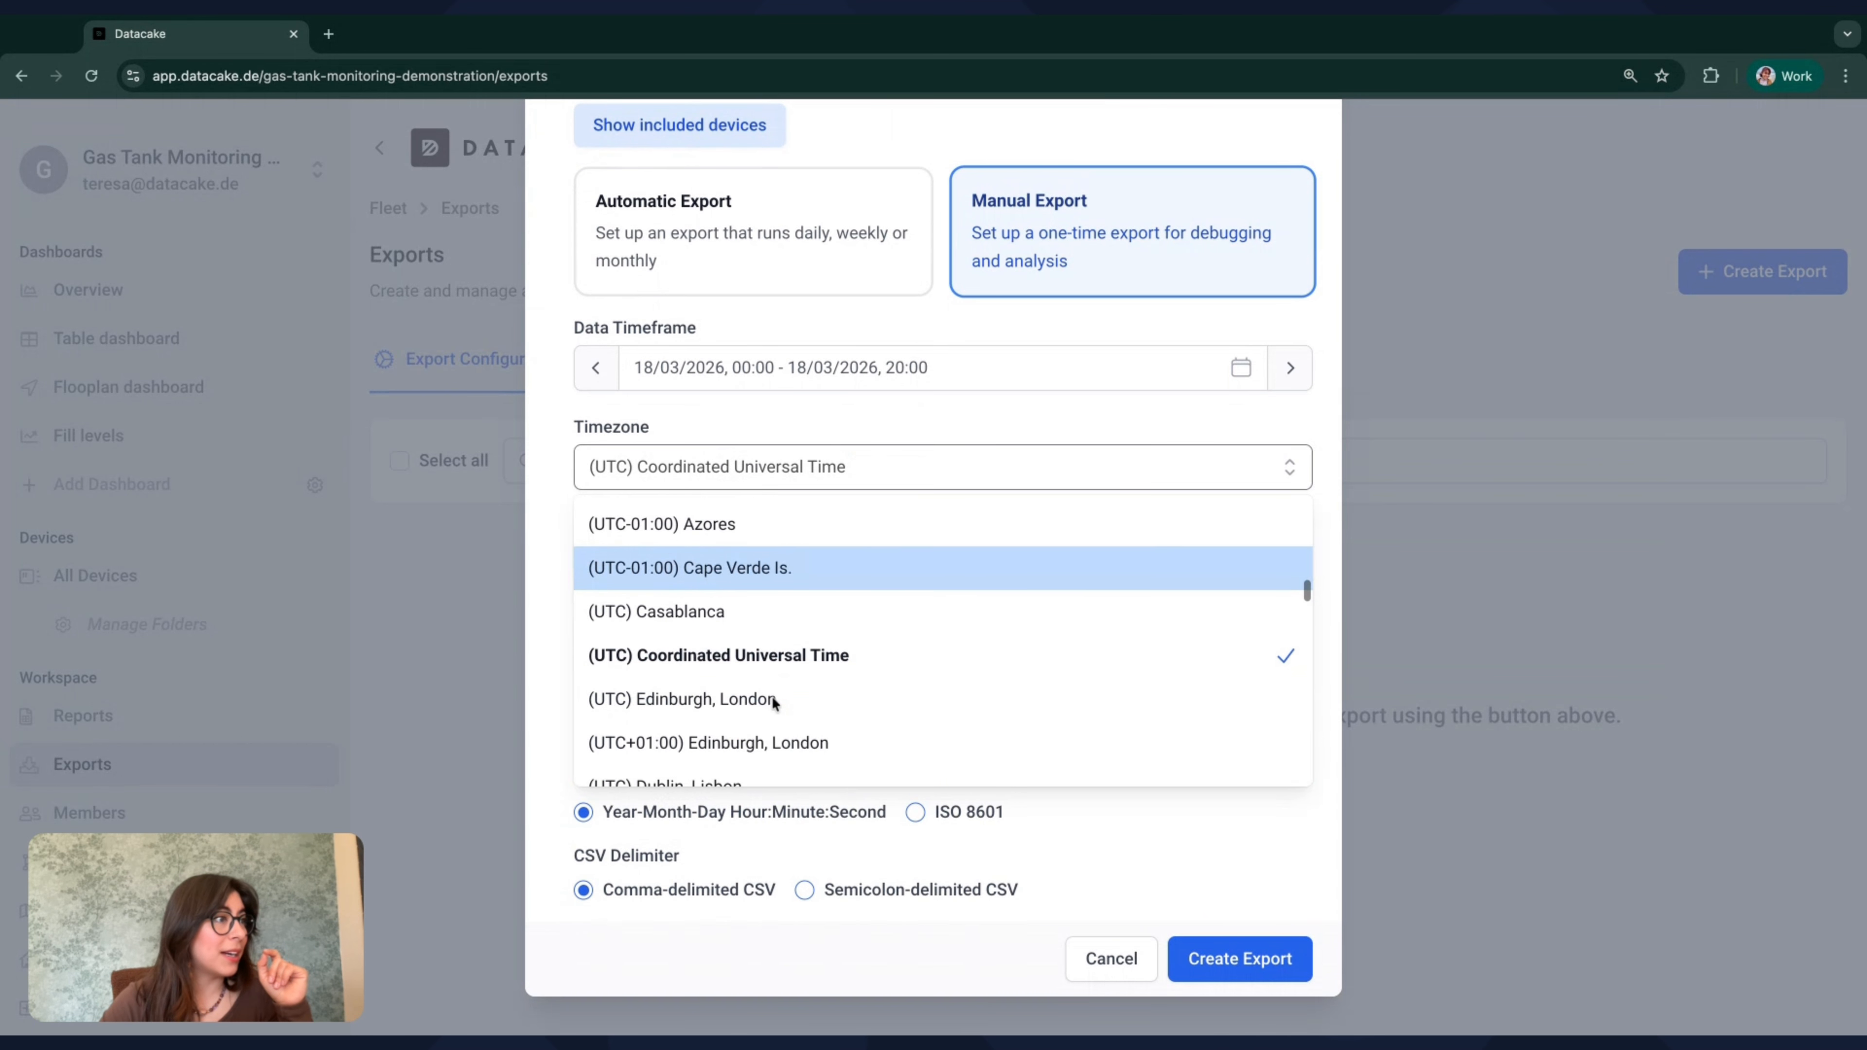
{"action": "left_click", "coordinate": [799, 684]}
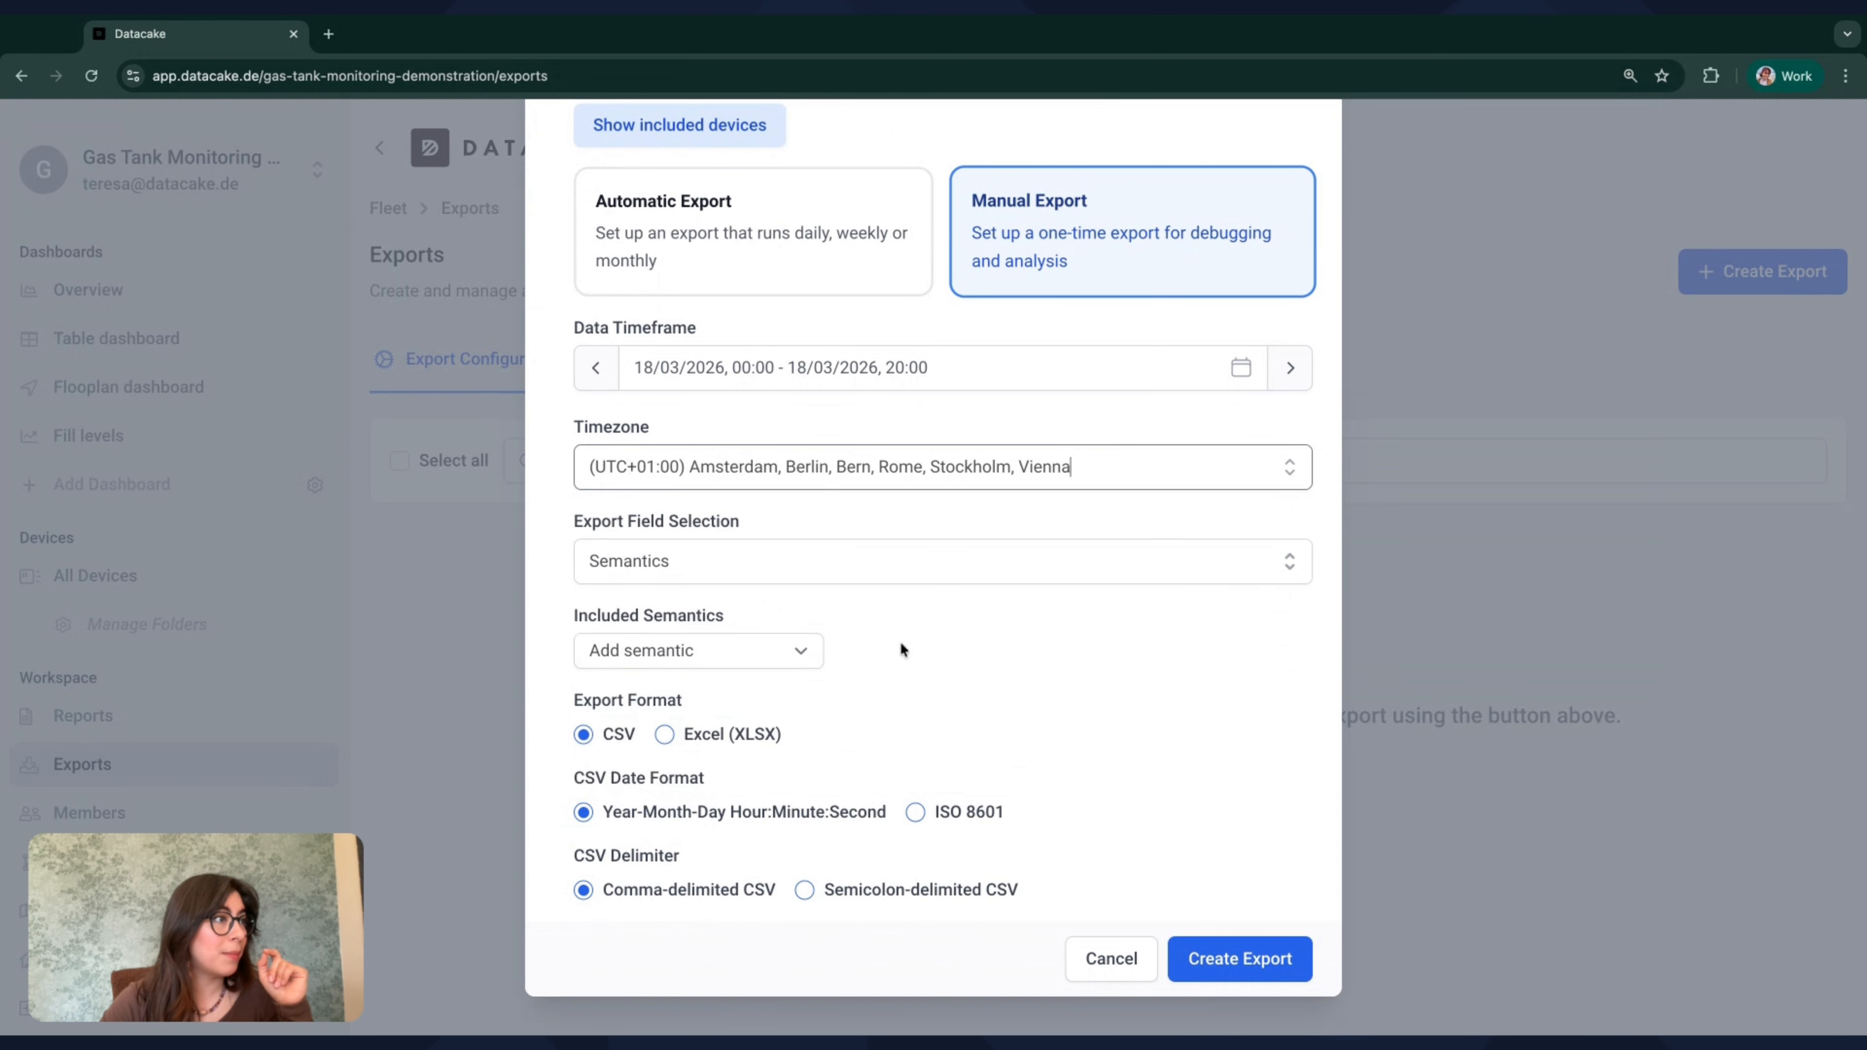
- Review the export field selection modes and set the selection to Field names
{"action": "left_click", "coordinate": [719, 562]}
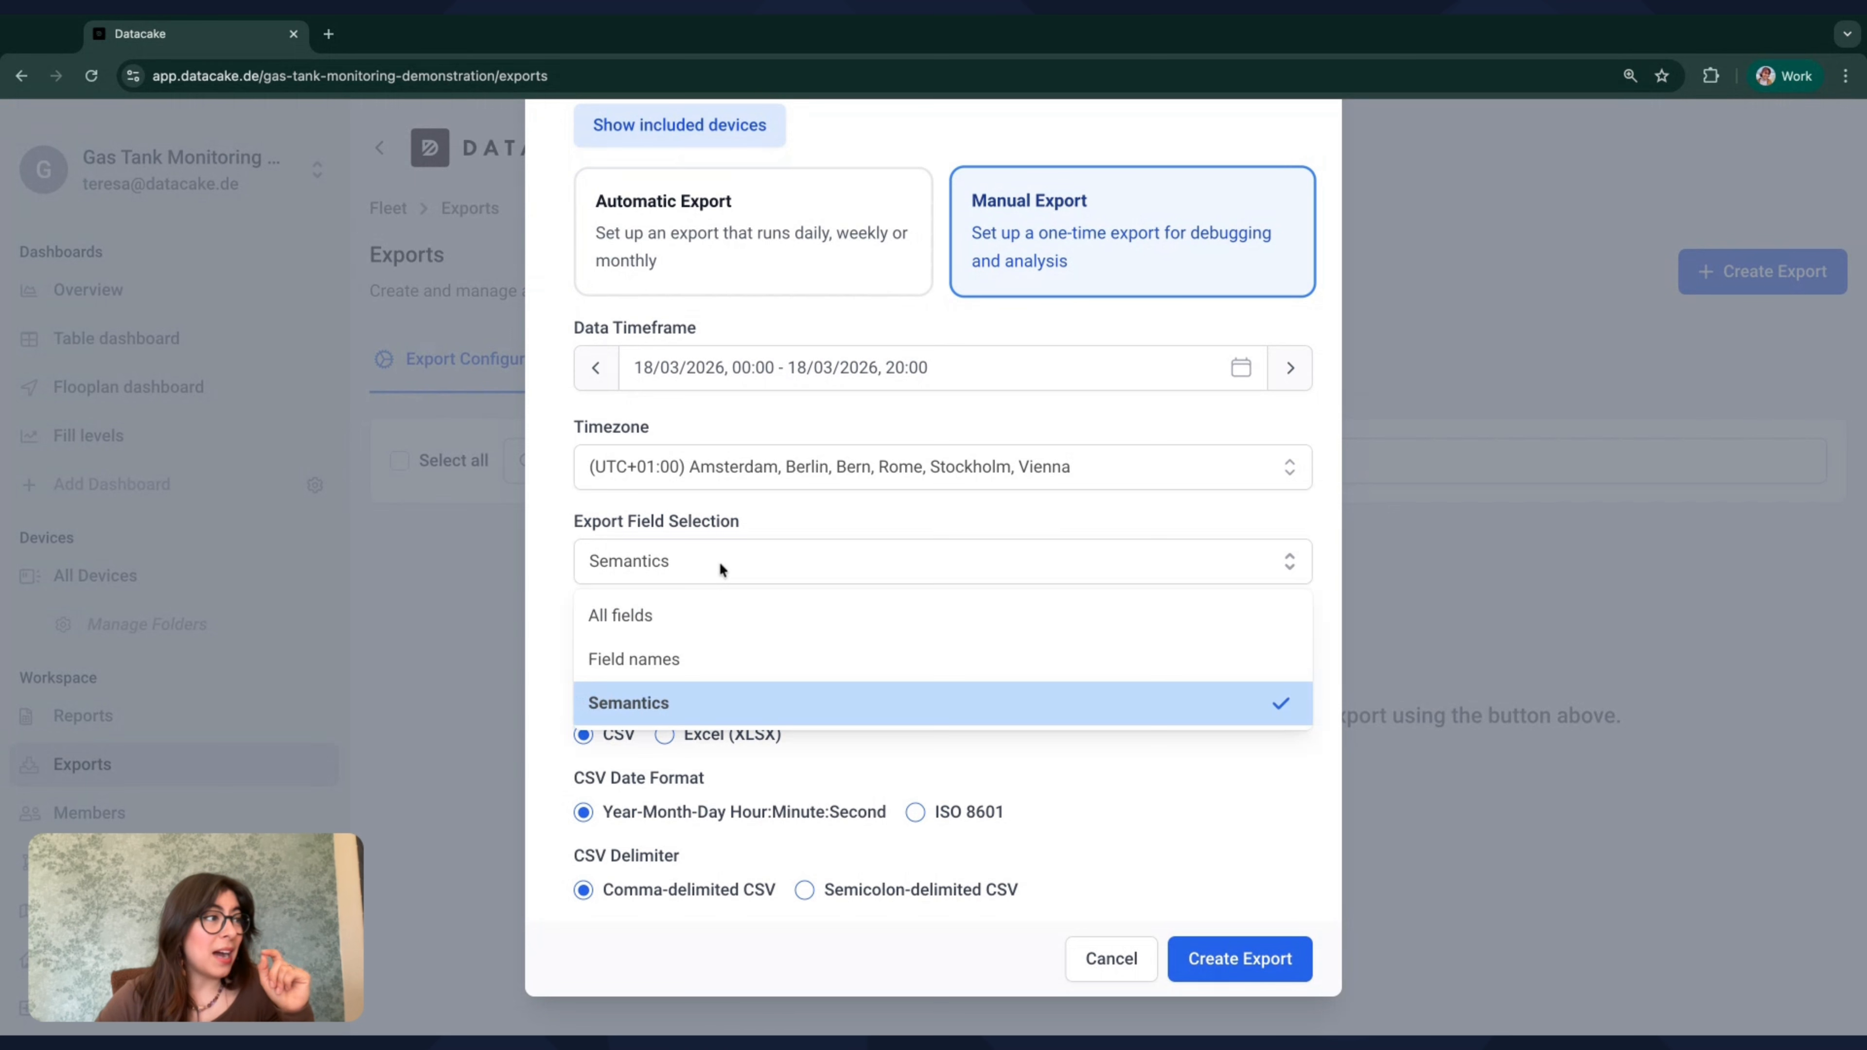
{"action": "left_click", "coordinate": [780, 703]}
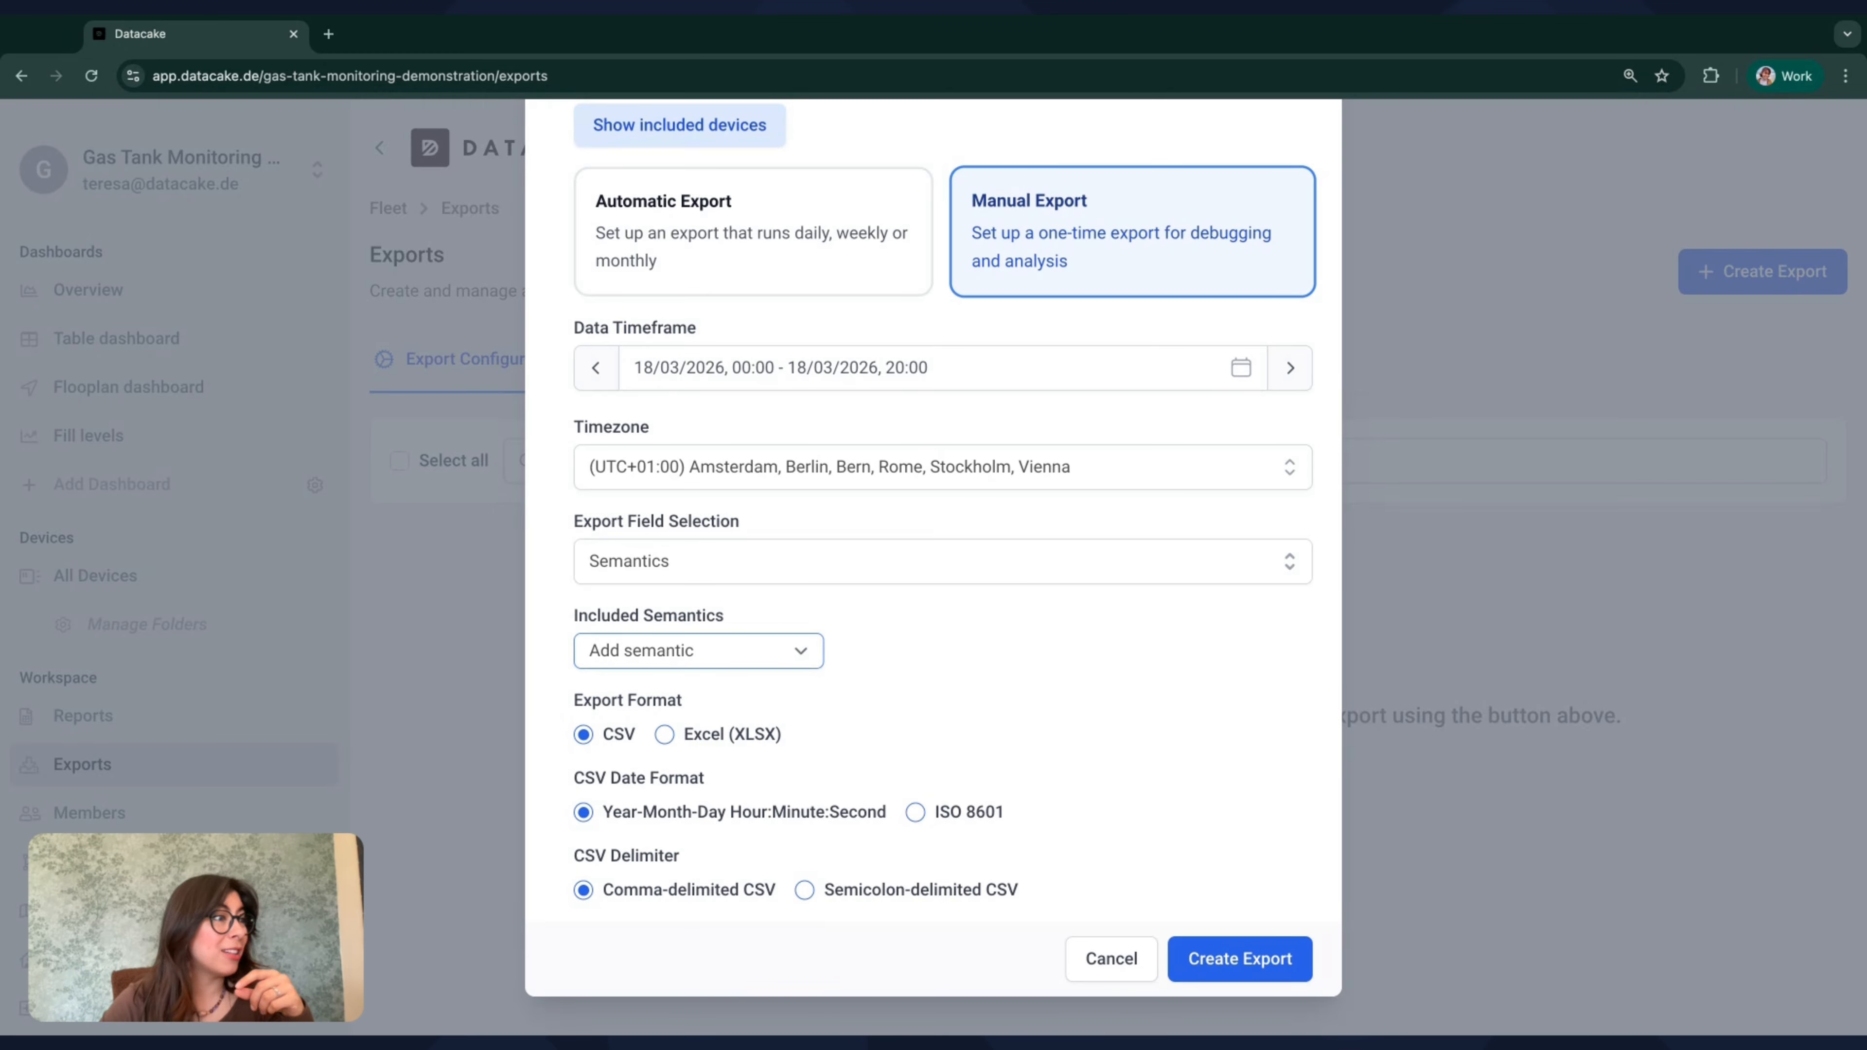
{"action": "left_click", "coordinate": [829, 571]}
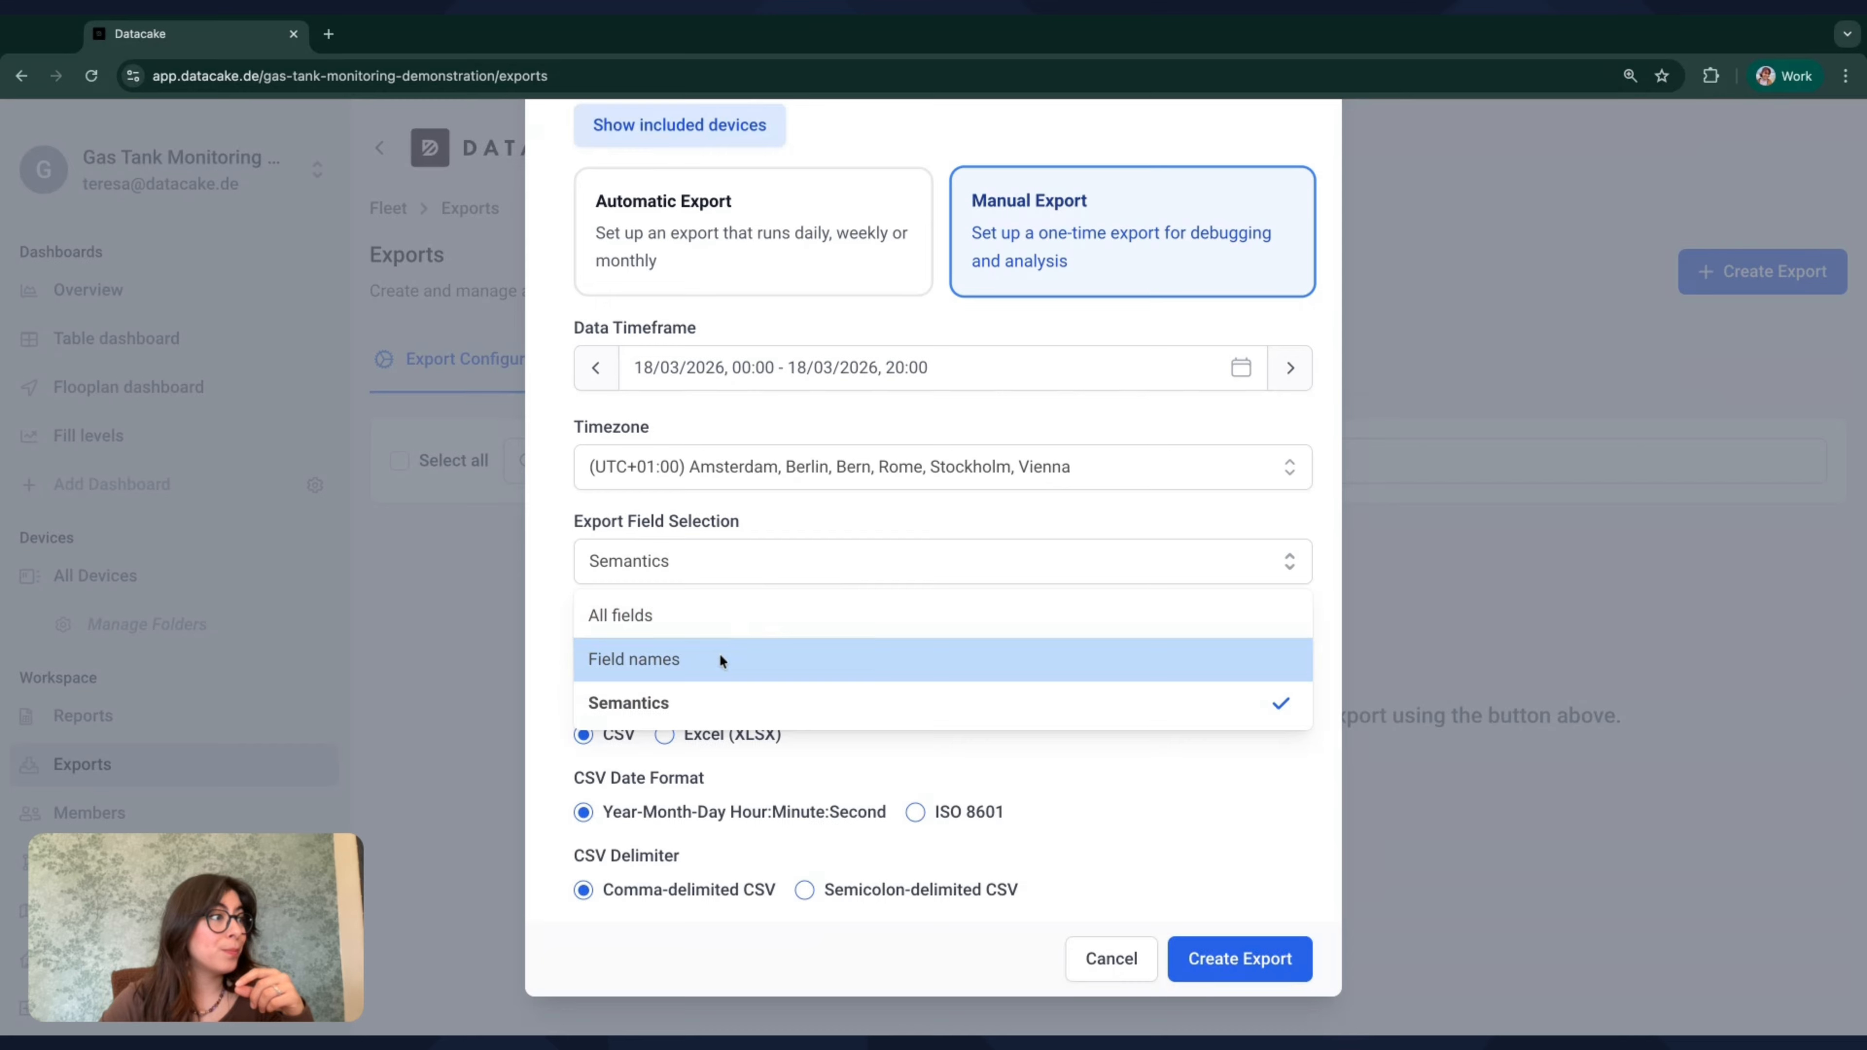
{"action": "left_click", "coordinate": [684, 660]}
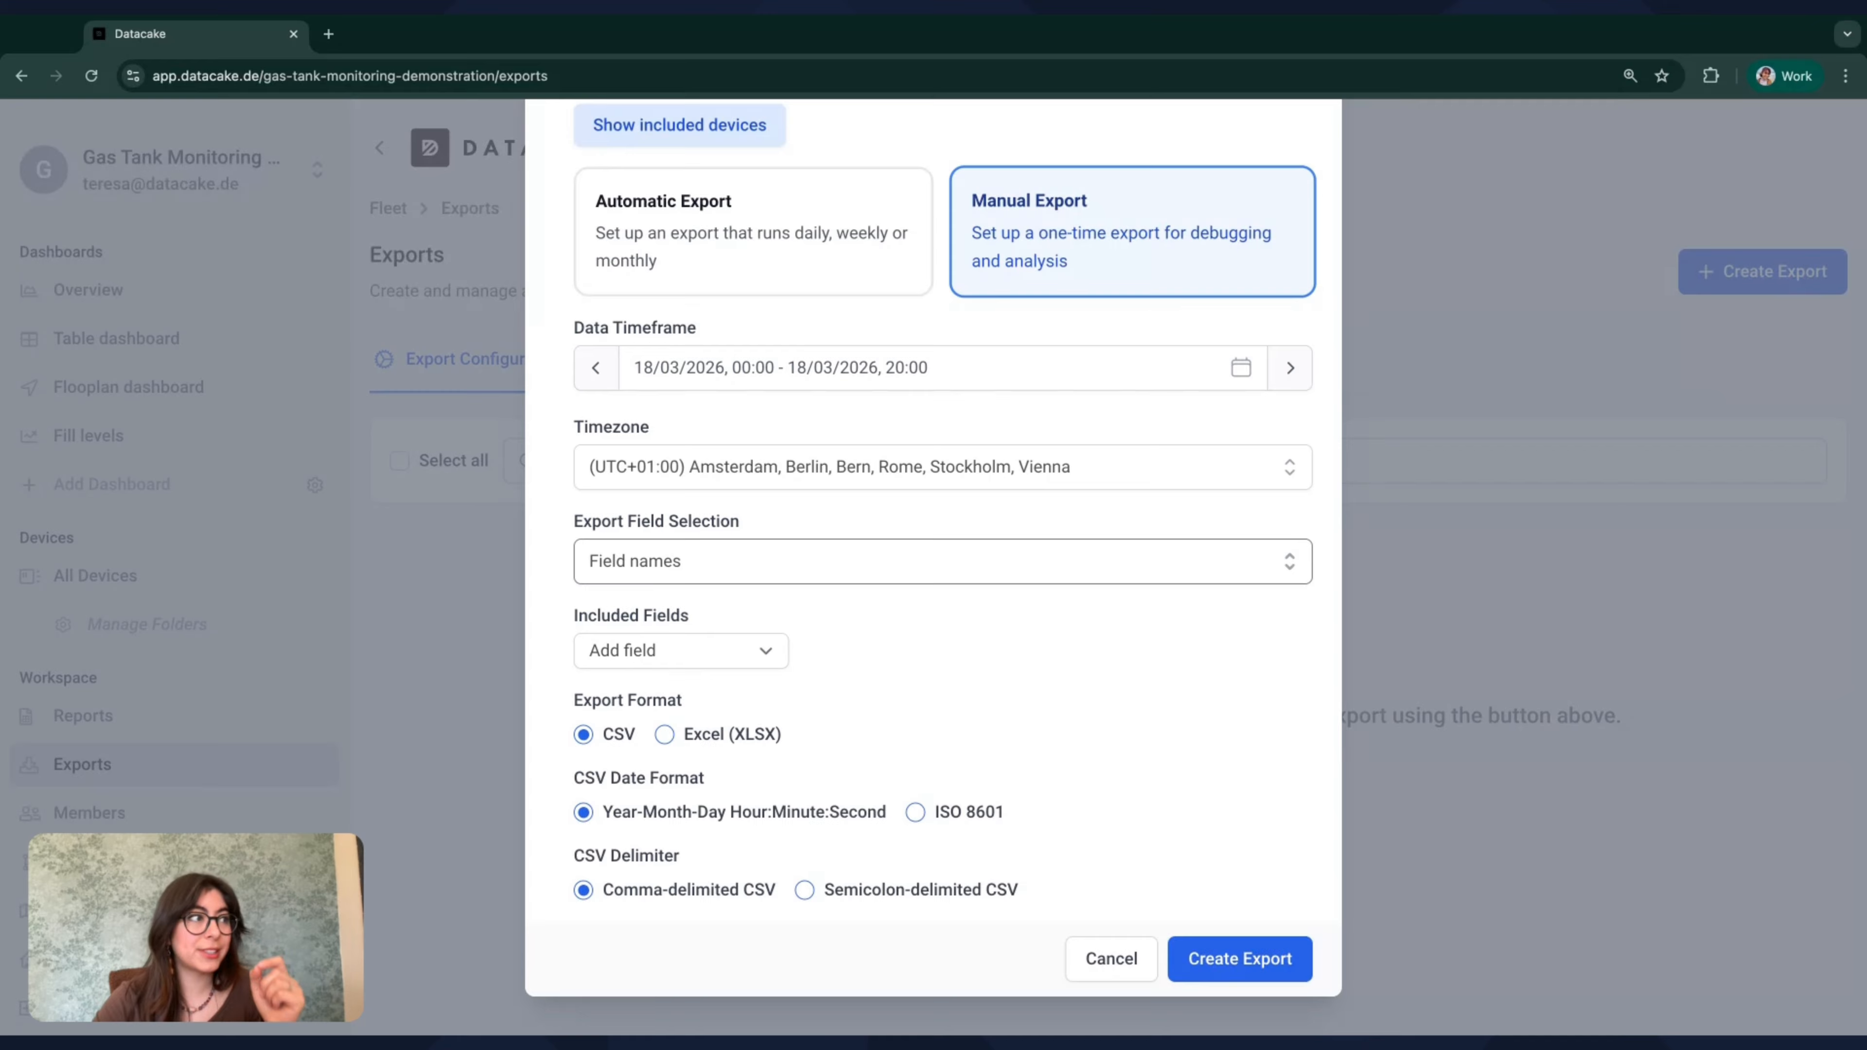
{"action": "left_click", "coordinate": [771, 553]}
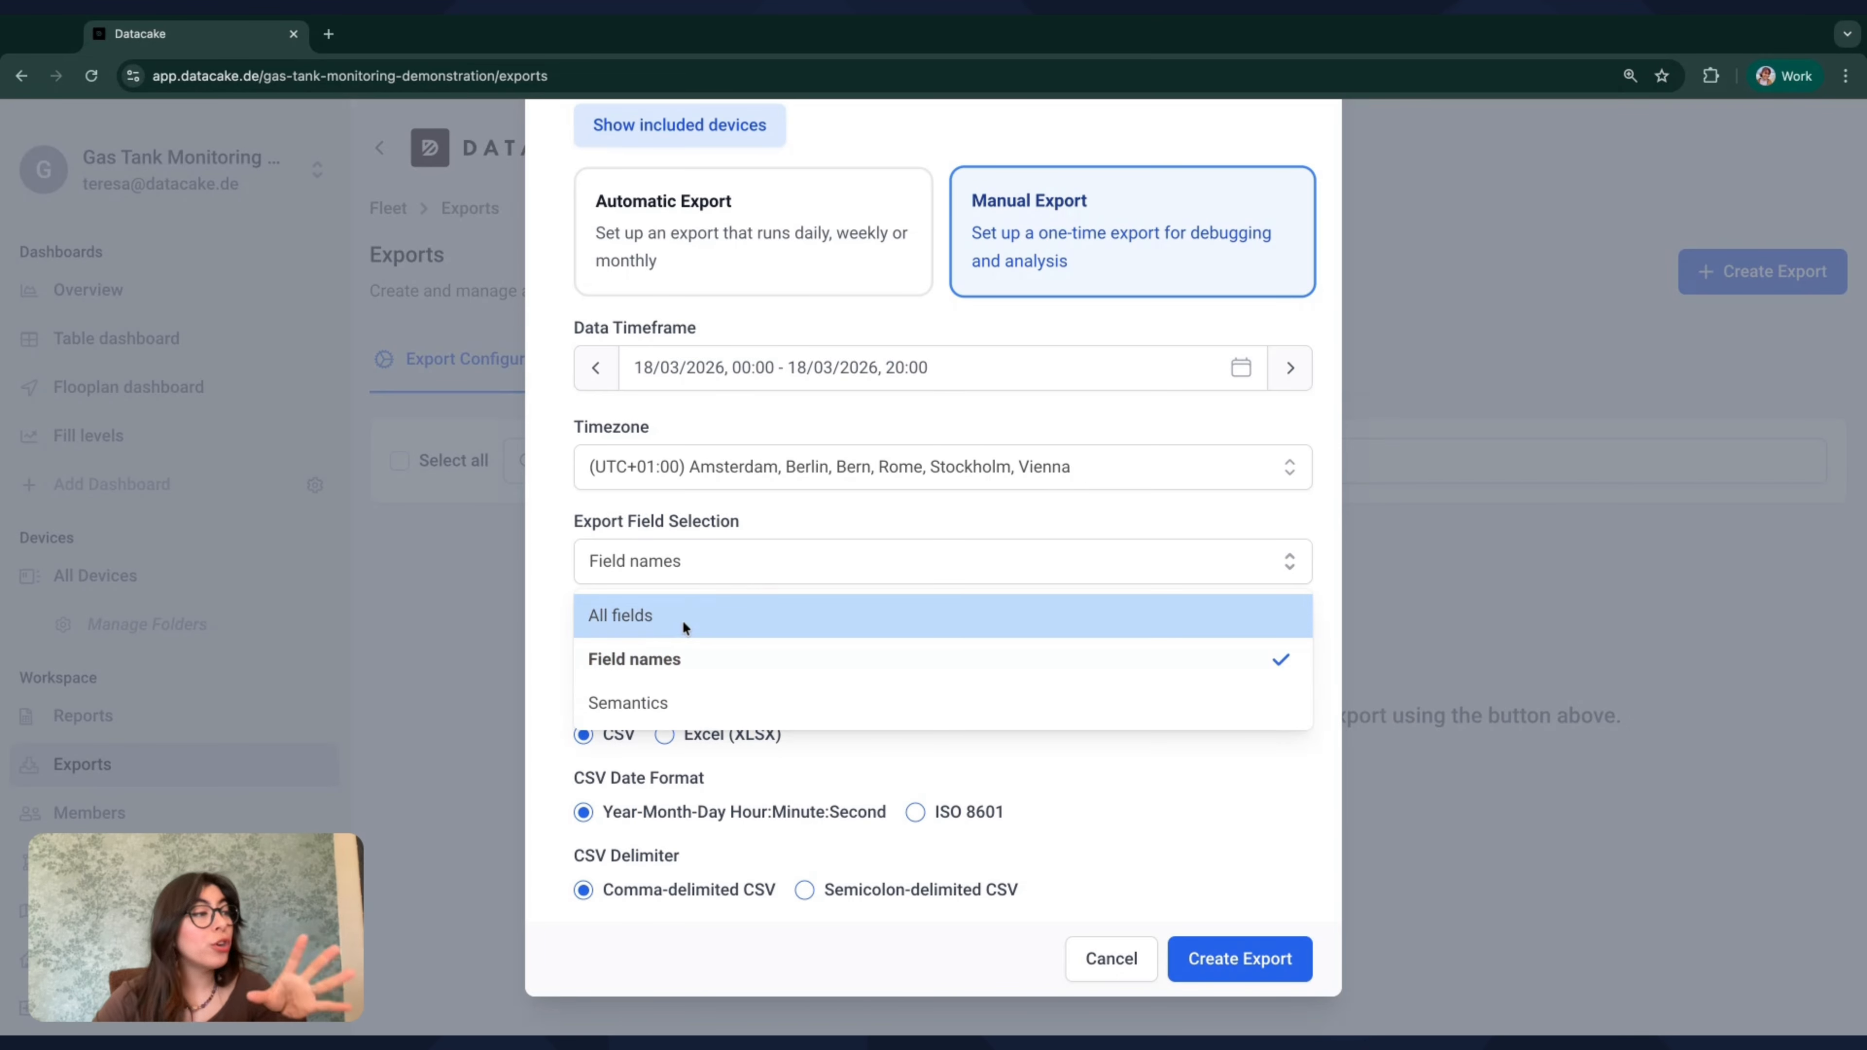
{"action": "left_click", "coordinate": [692, 655]}
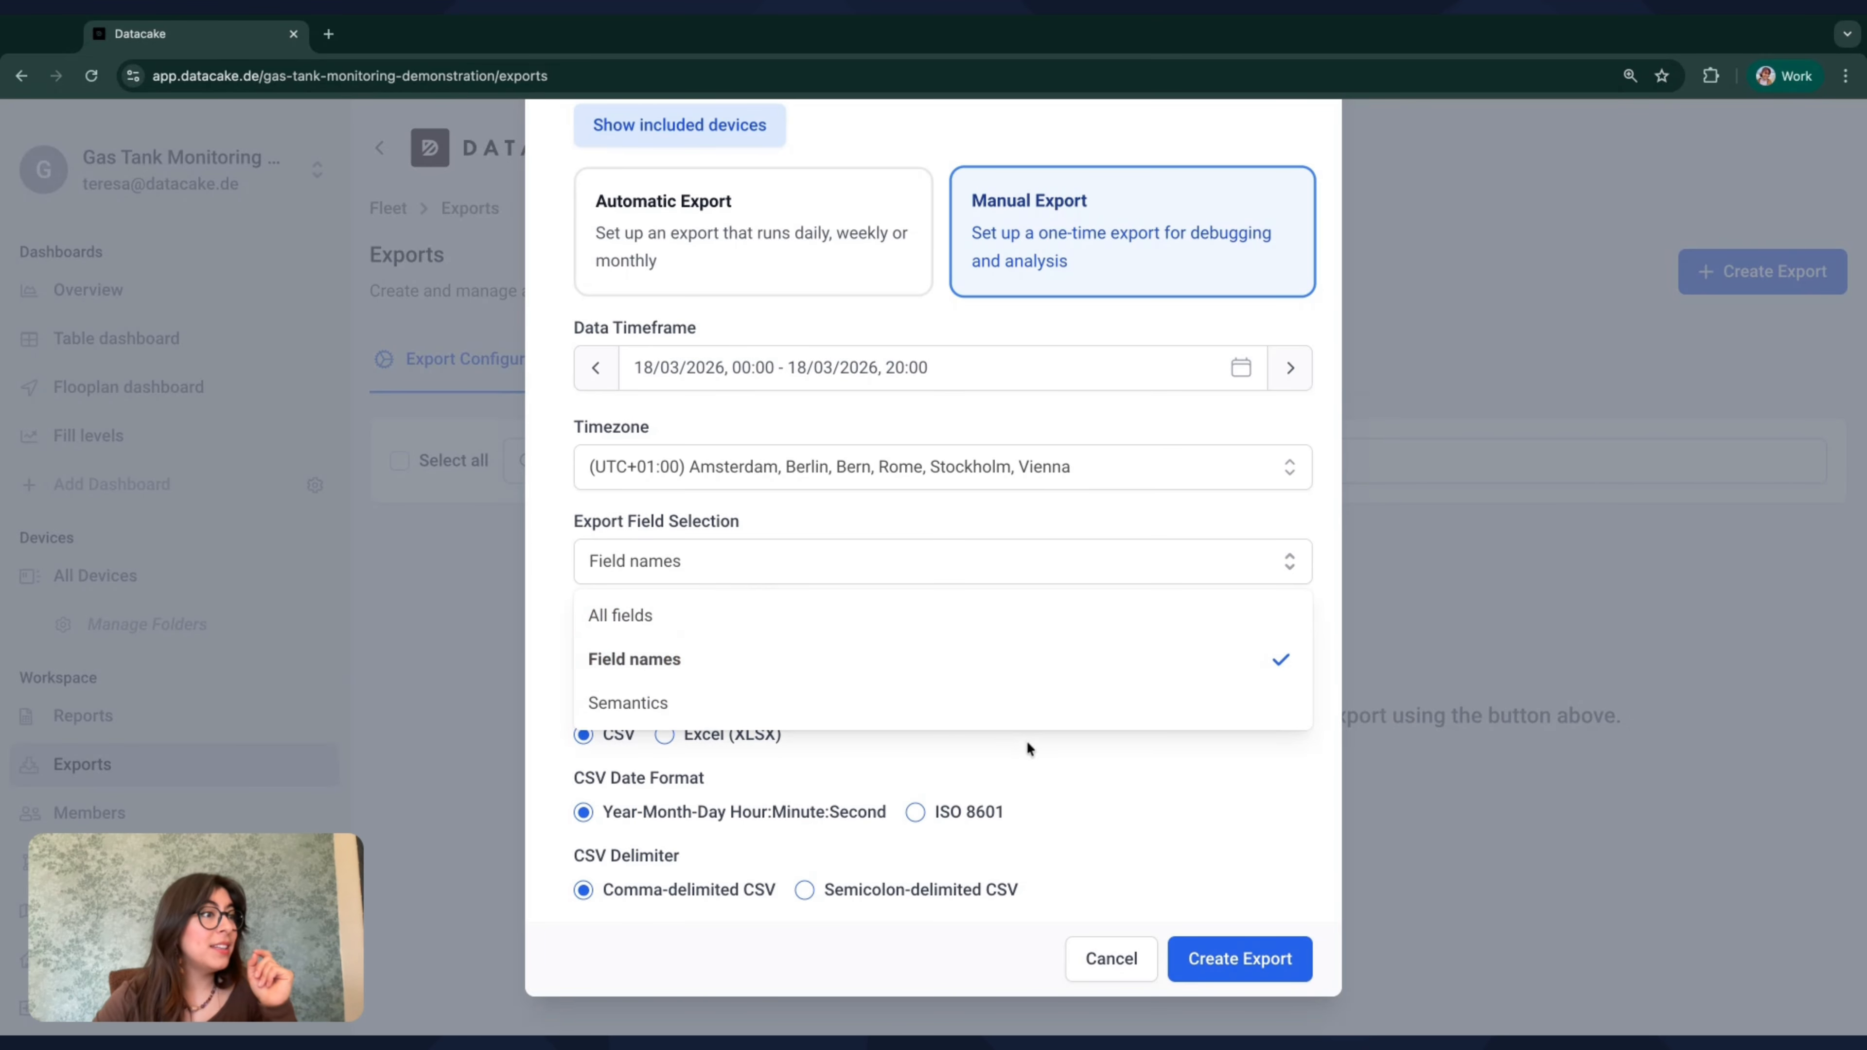
- Include the Temperature, Pressure and Level fields in the export
{"action": "left_click", "coordinate": [665, 650]}
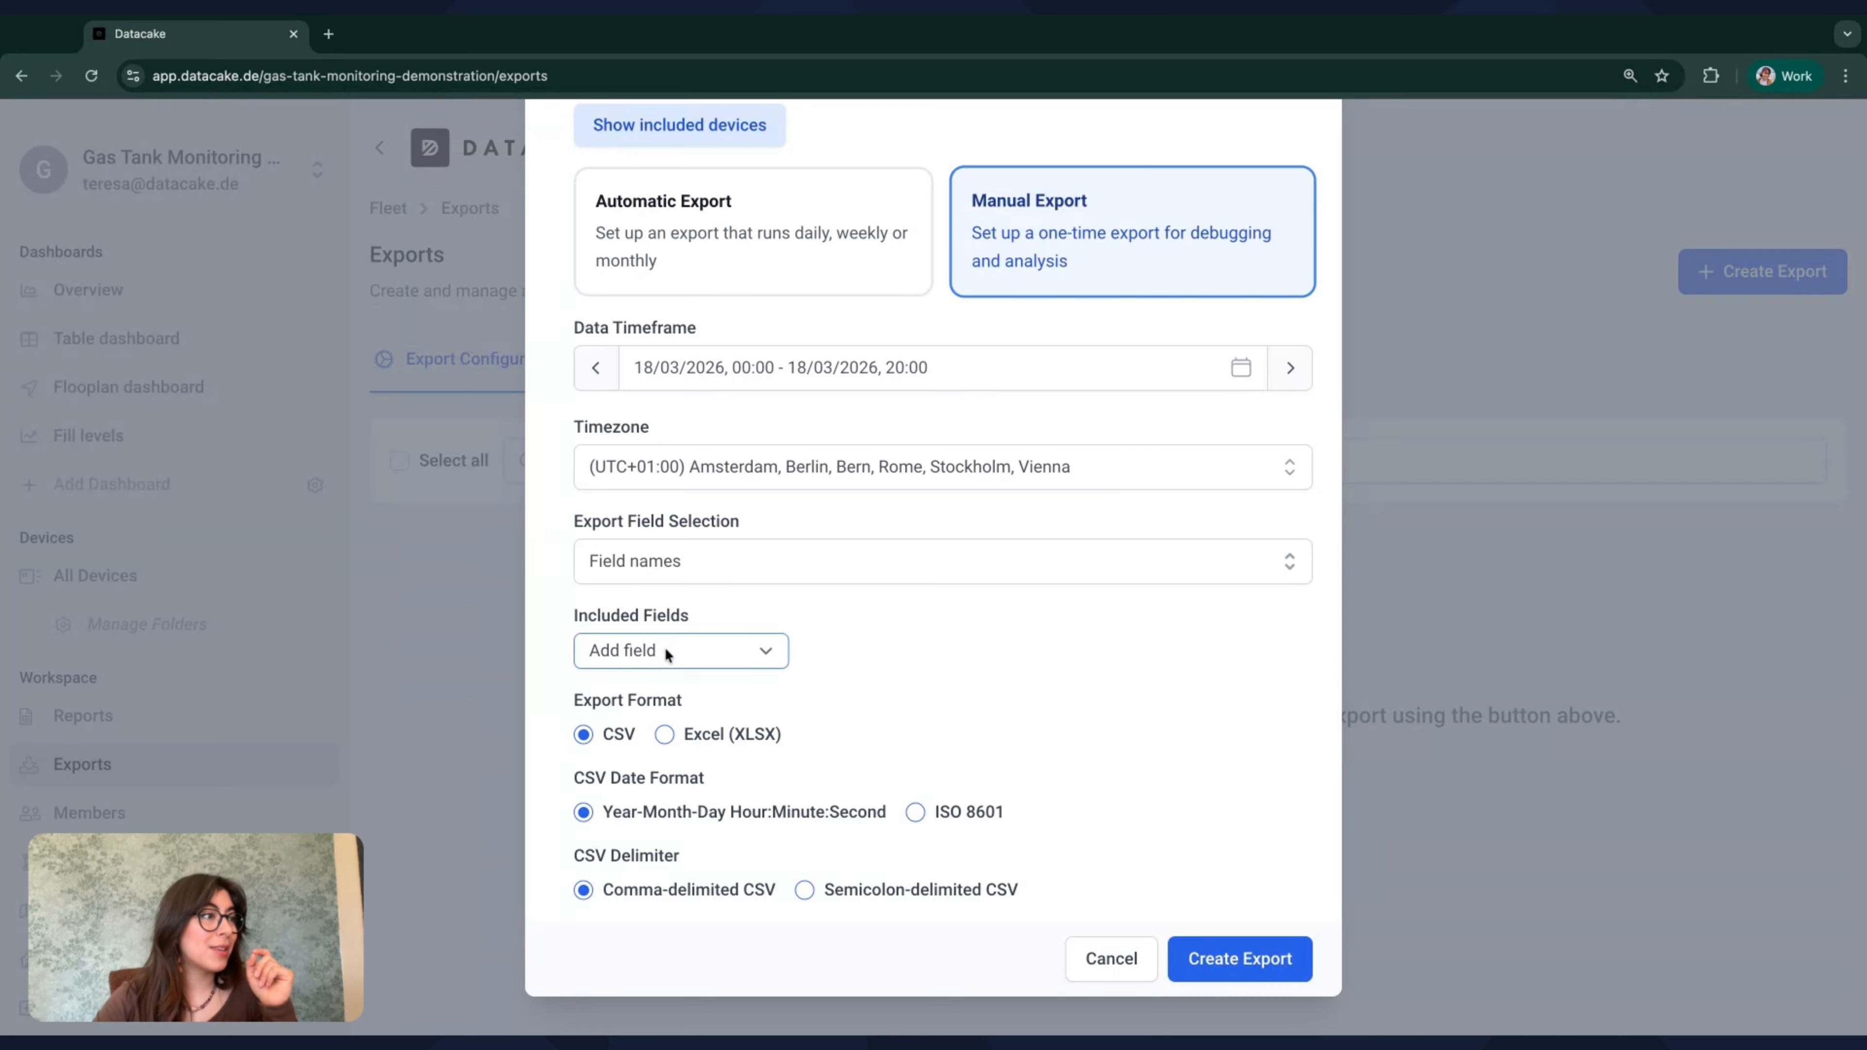
{"action": "left_click", "coordinate": [667, 684]}
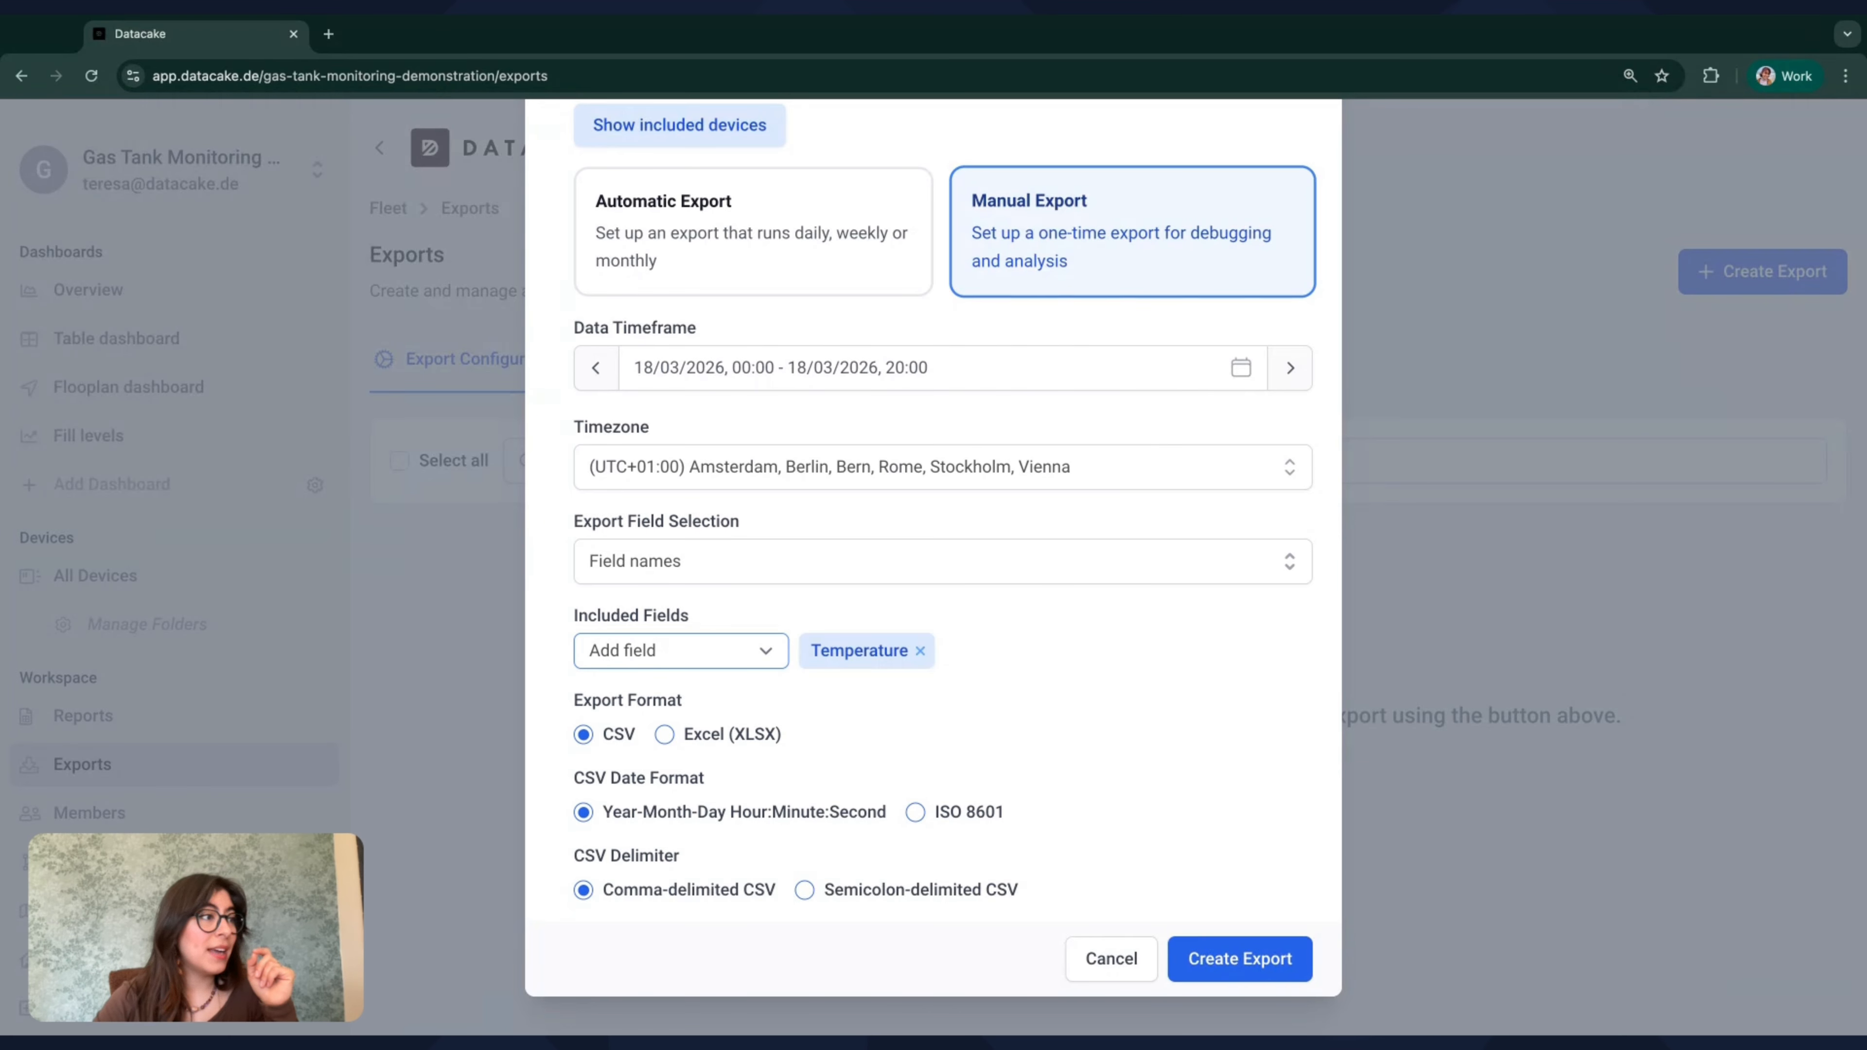
{"action": "left_click", "coordinate": [667, 691]}
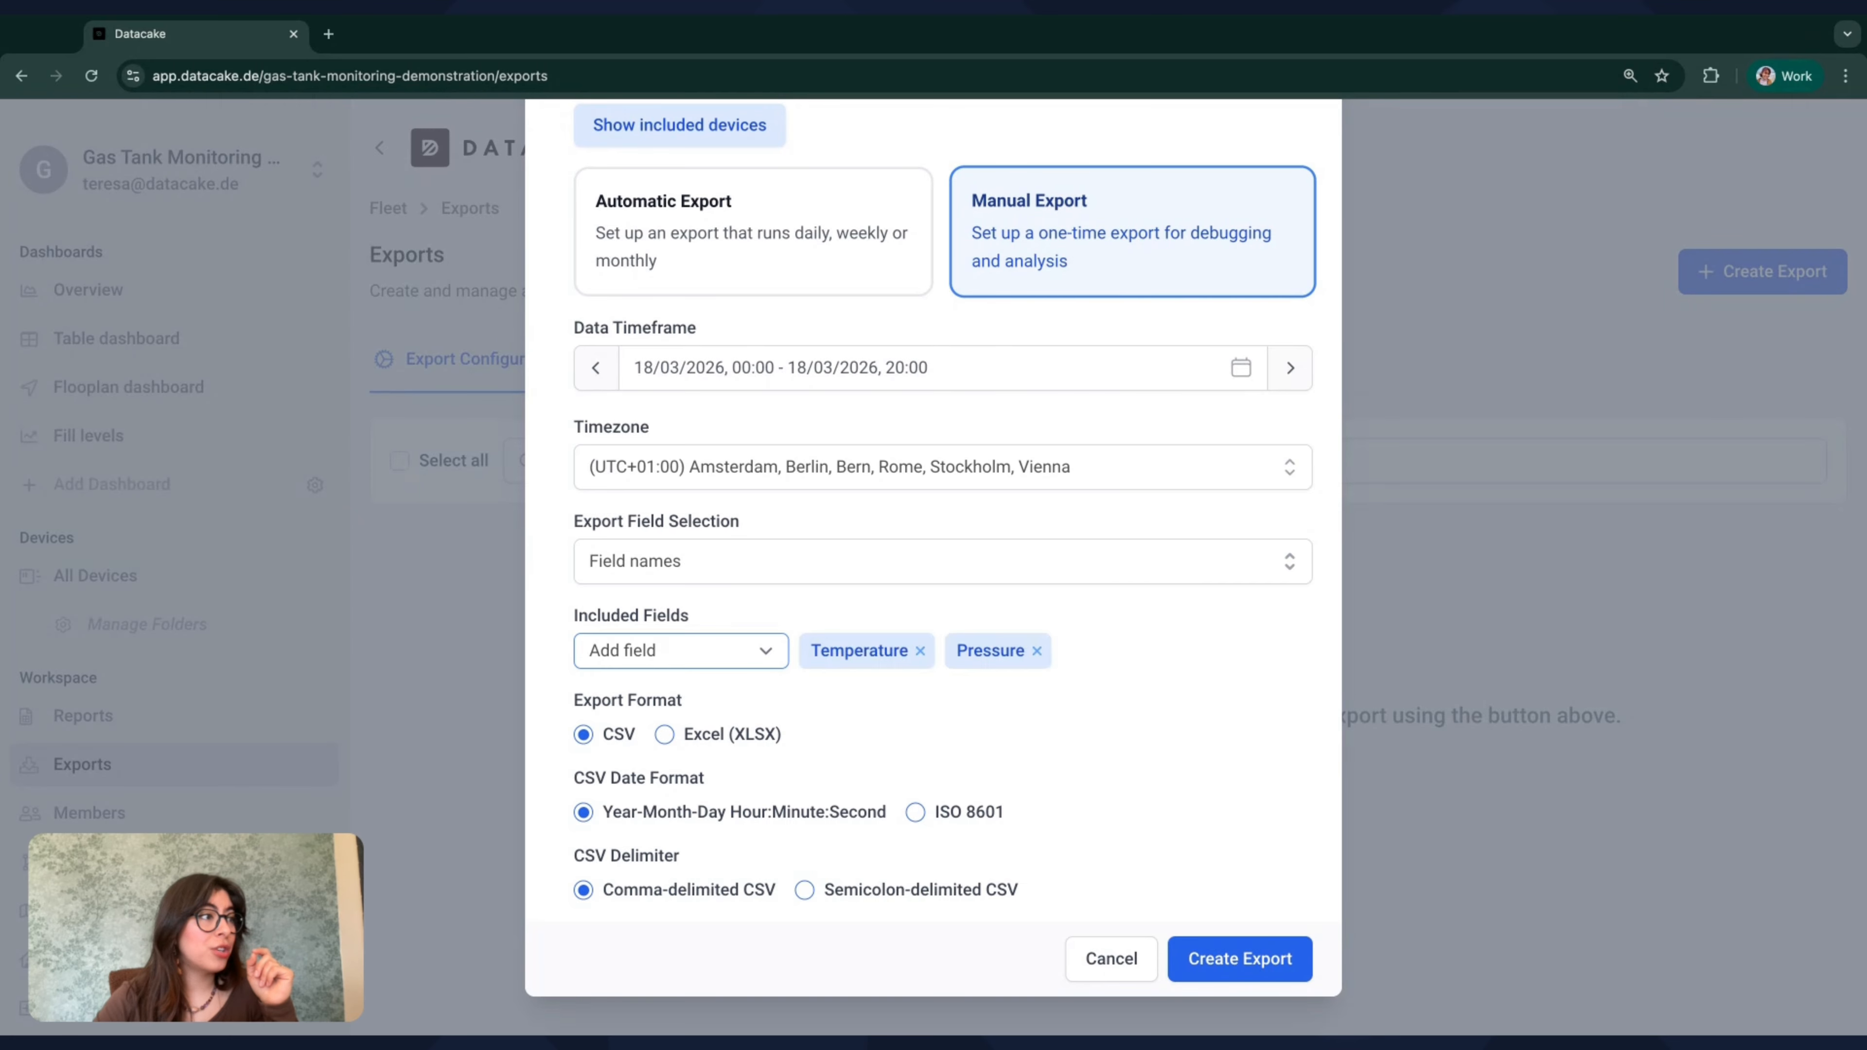
{"action": "left_click", "coordinate": [974, 712]}
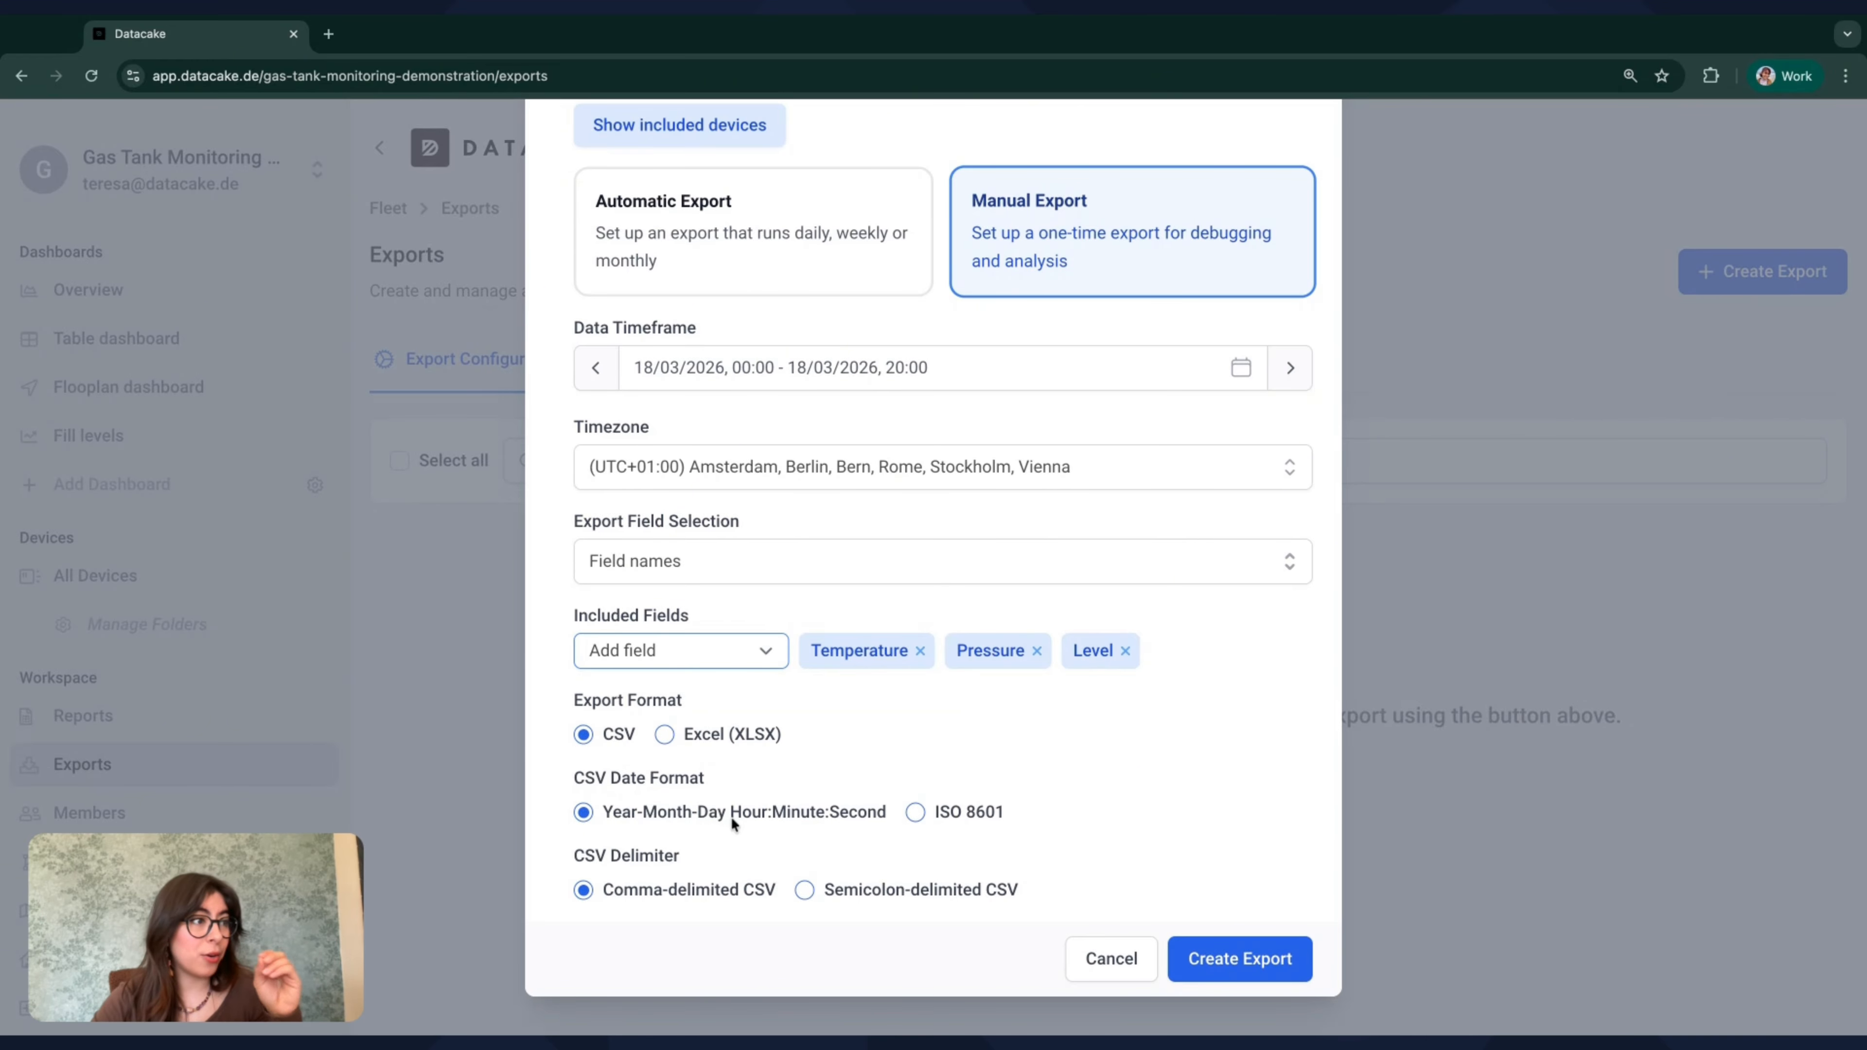
- Set the CSV date format to ISO 8601 and create the manual export
{"action": "left_click", "coordinate": [916, 813]}
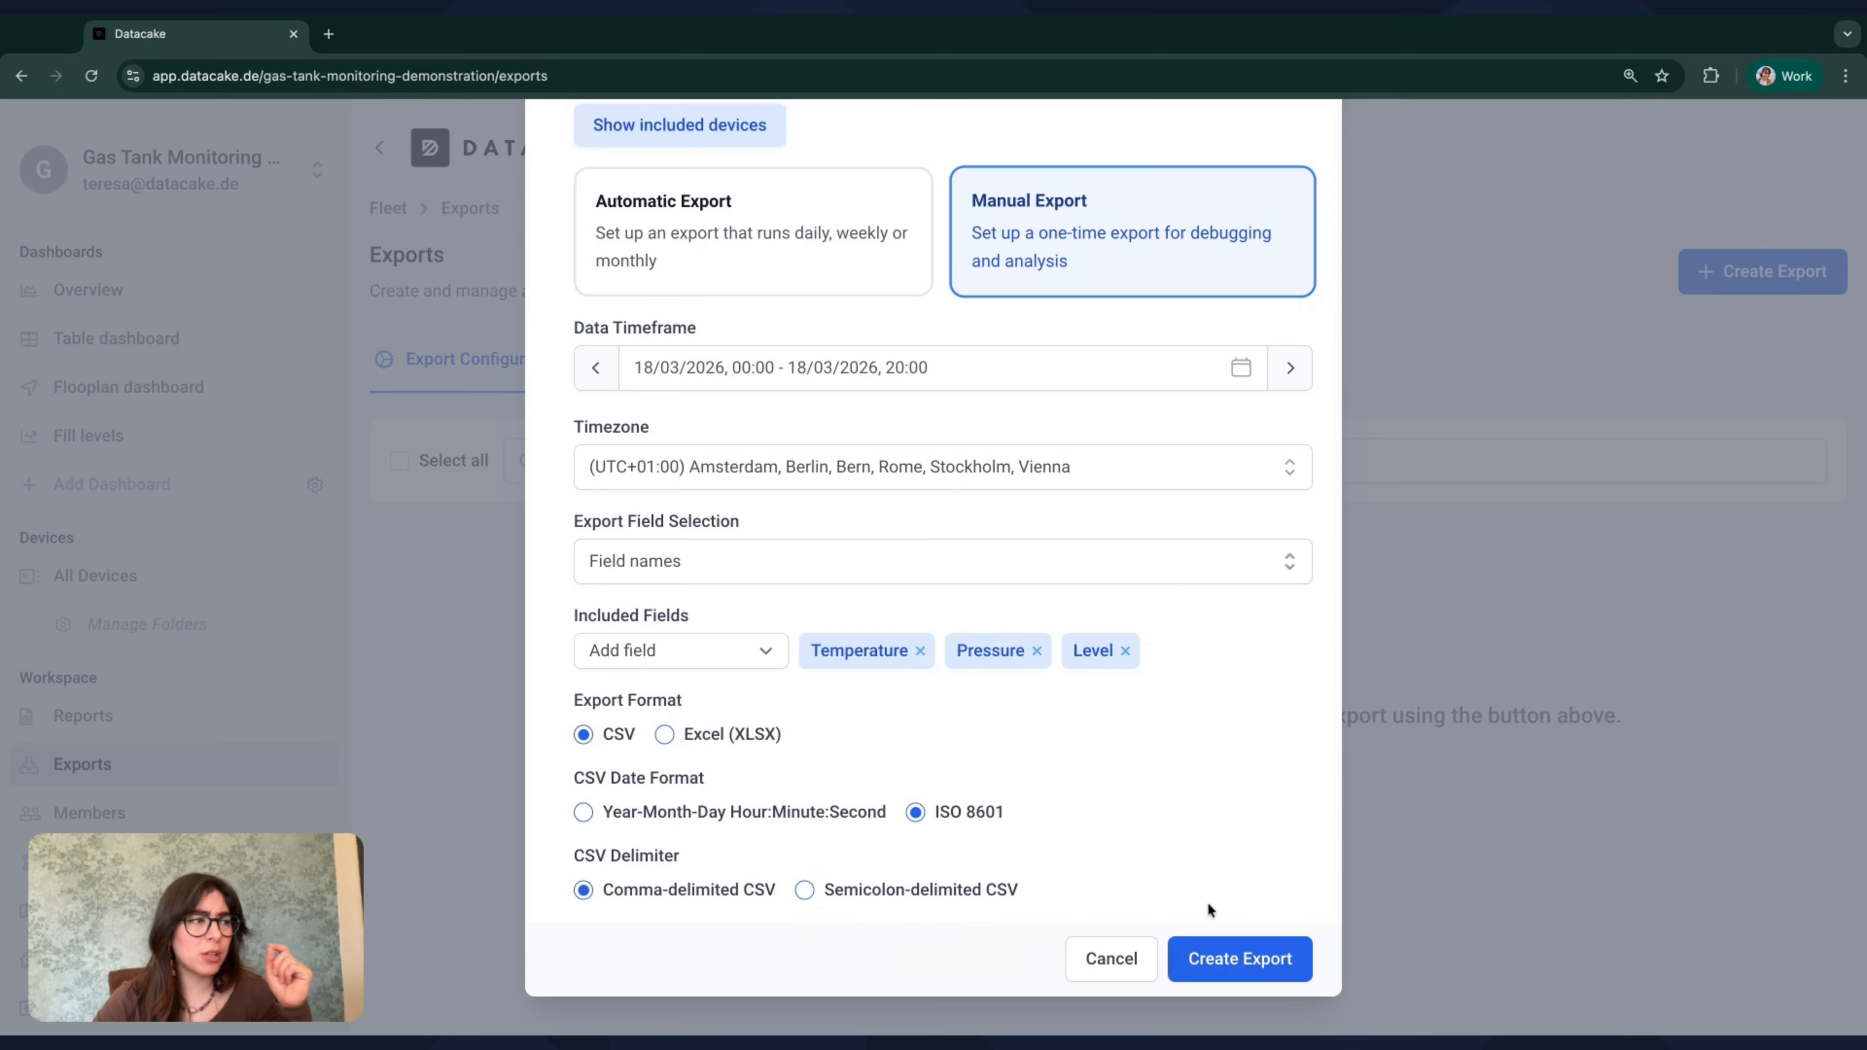
{"action": "left_click", "coordinate": [1226, 970]}
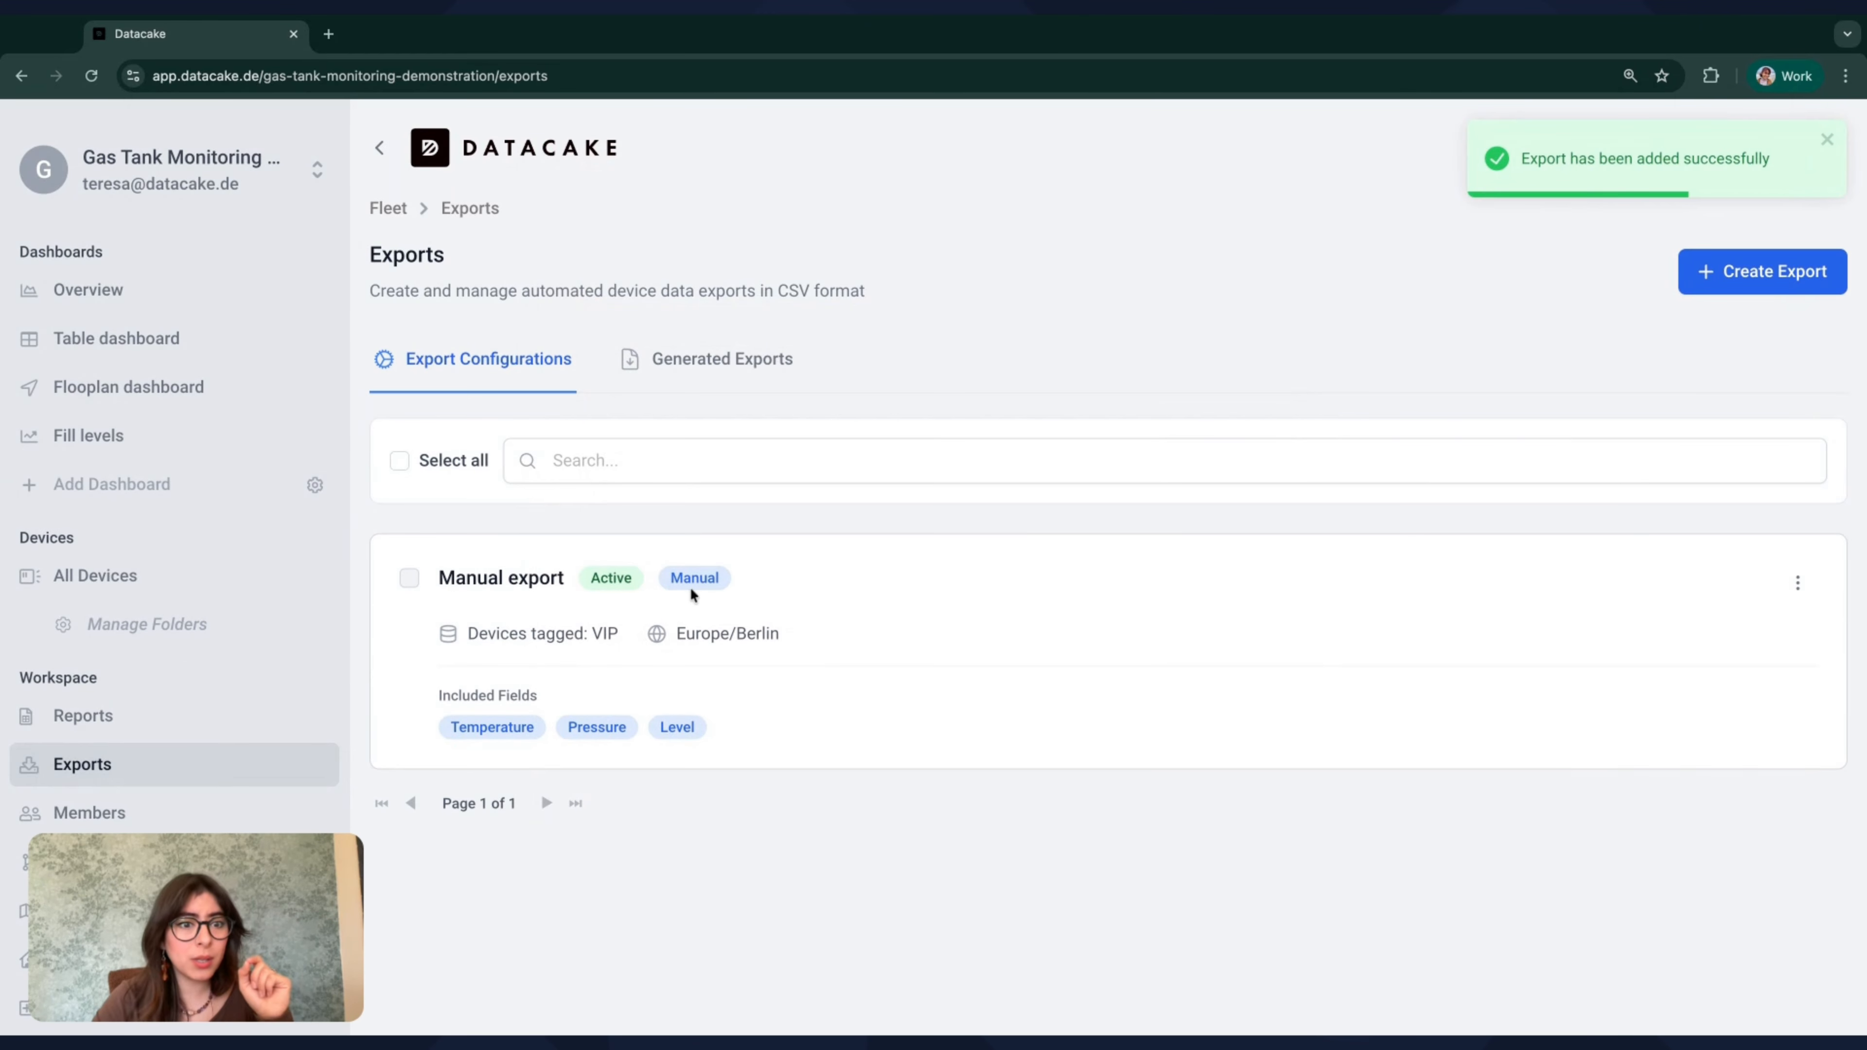
- Check the generated exports, reload the page, and look at the actions available for the manual export configuration
{"action": "left_click", "coordinate": [699, 362]}
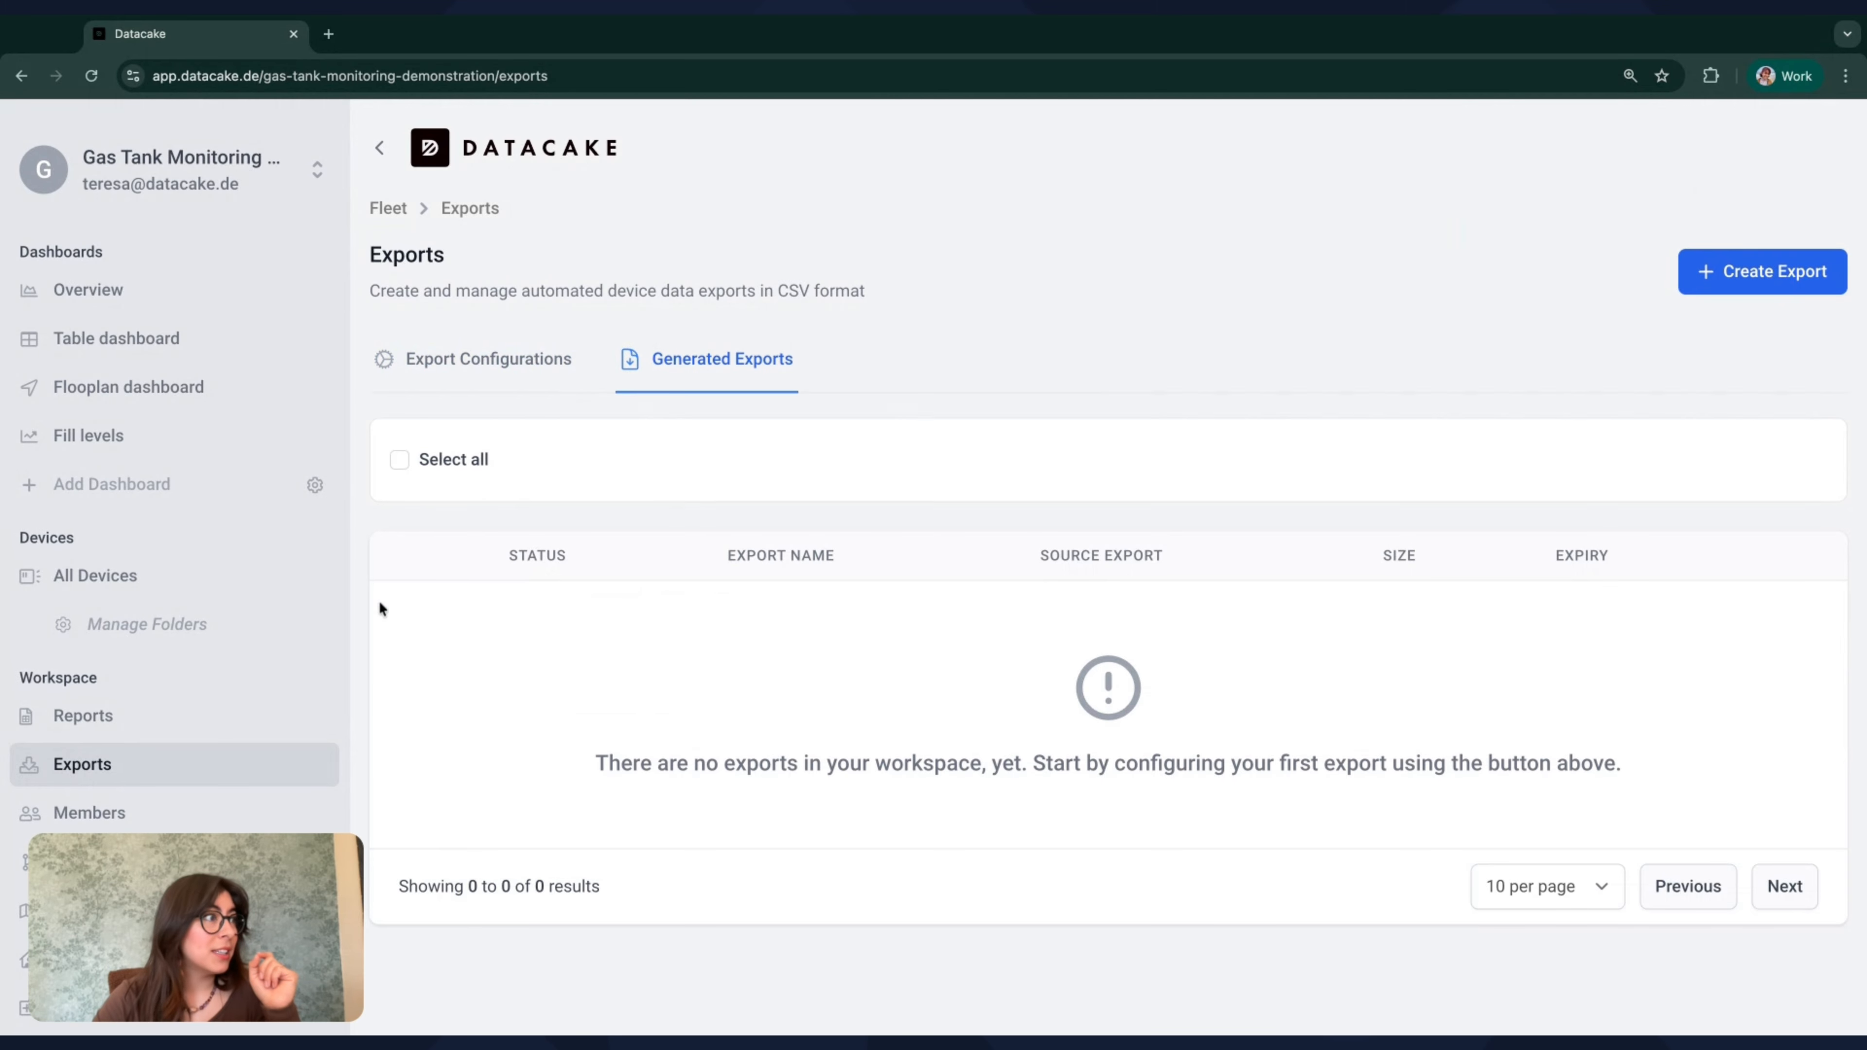
{"action": "left_click", "coordinate": [90, 76]}
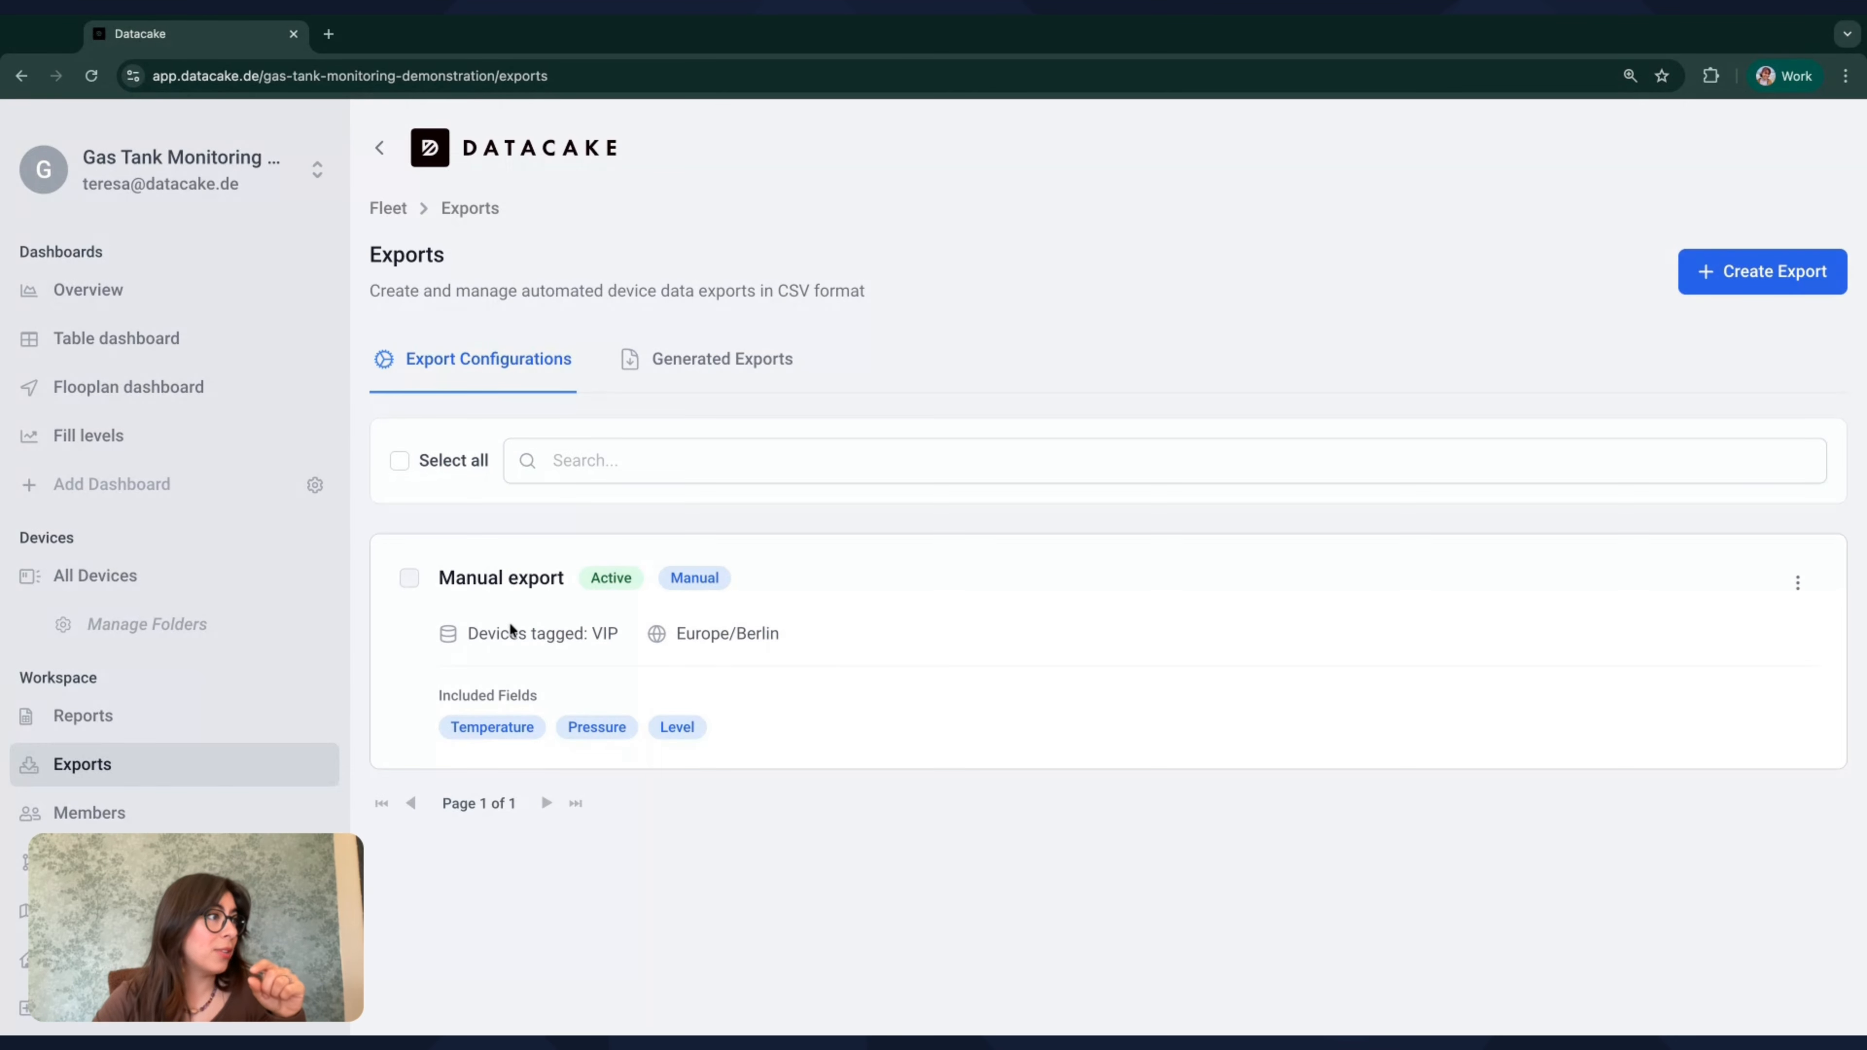
{"action": "left_click", "coordinate": [1792, 583]}
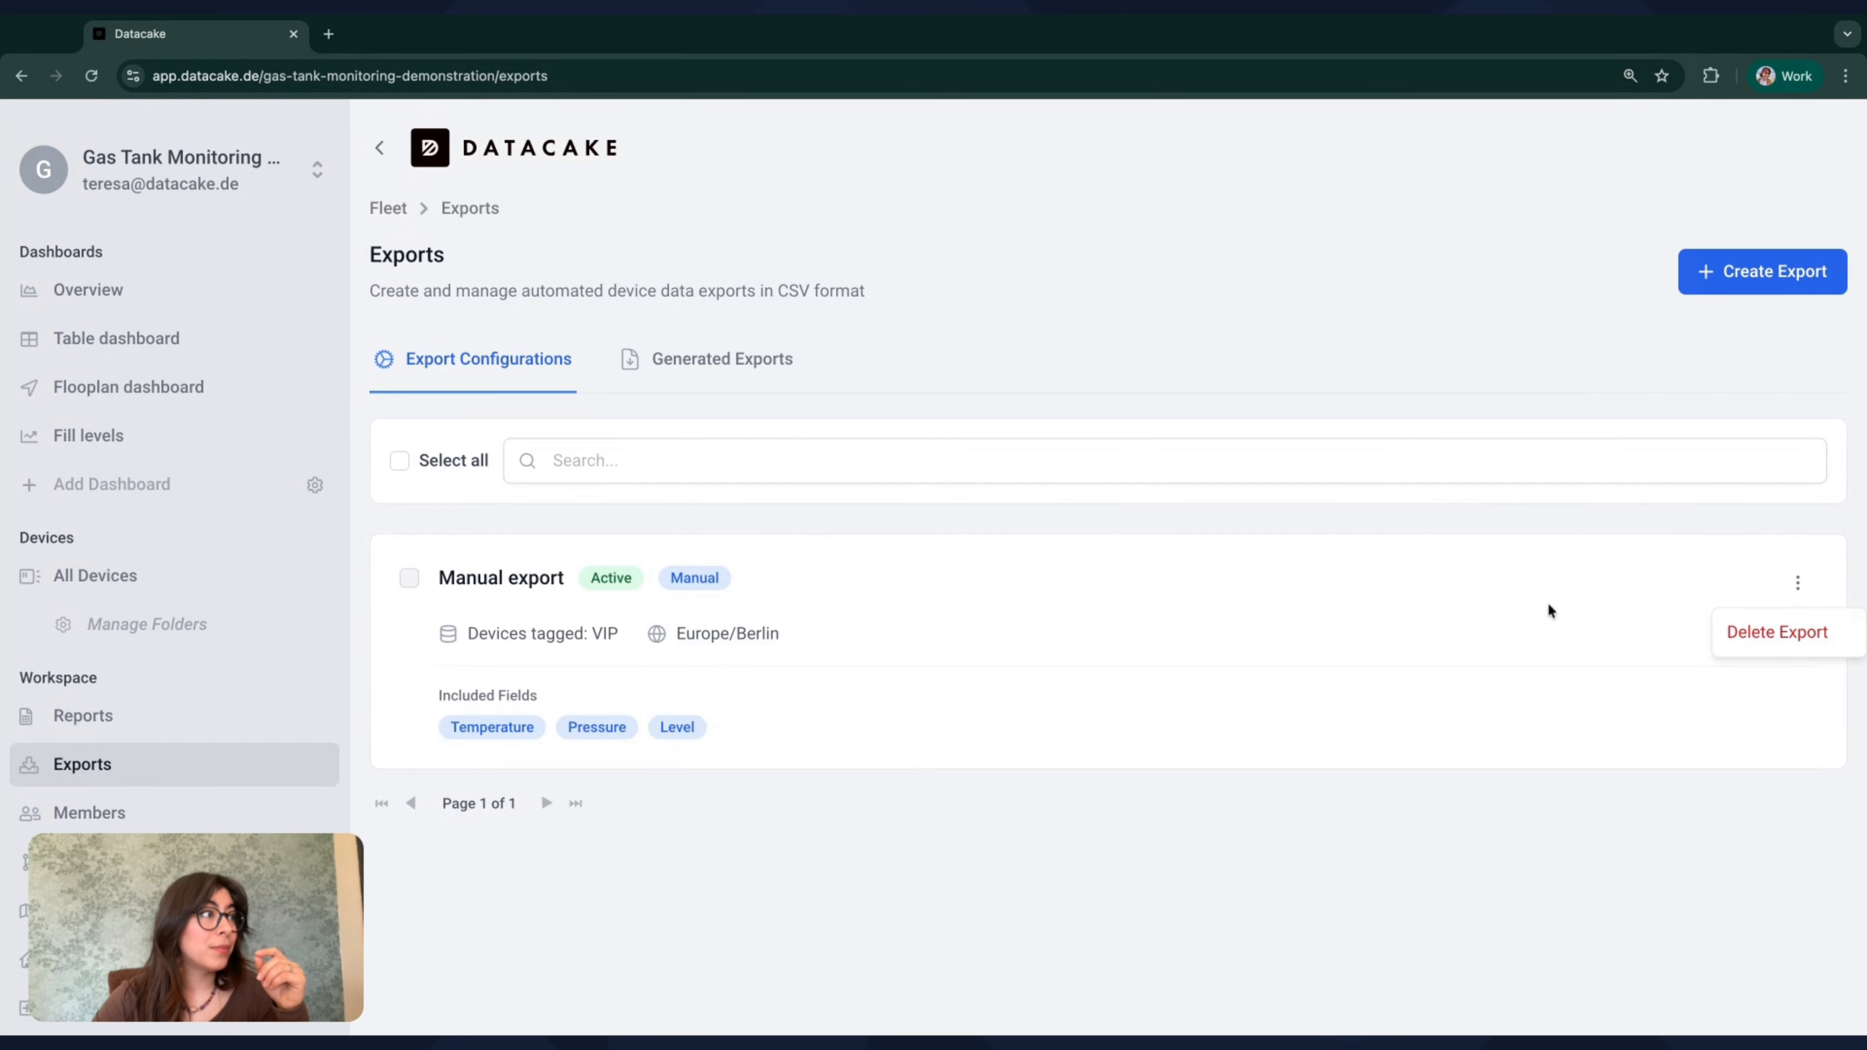
{"action": "key", "text": "Escape"}
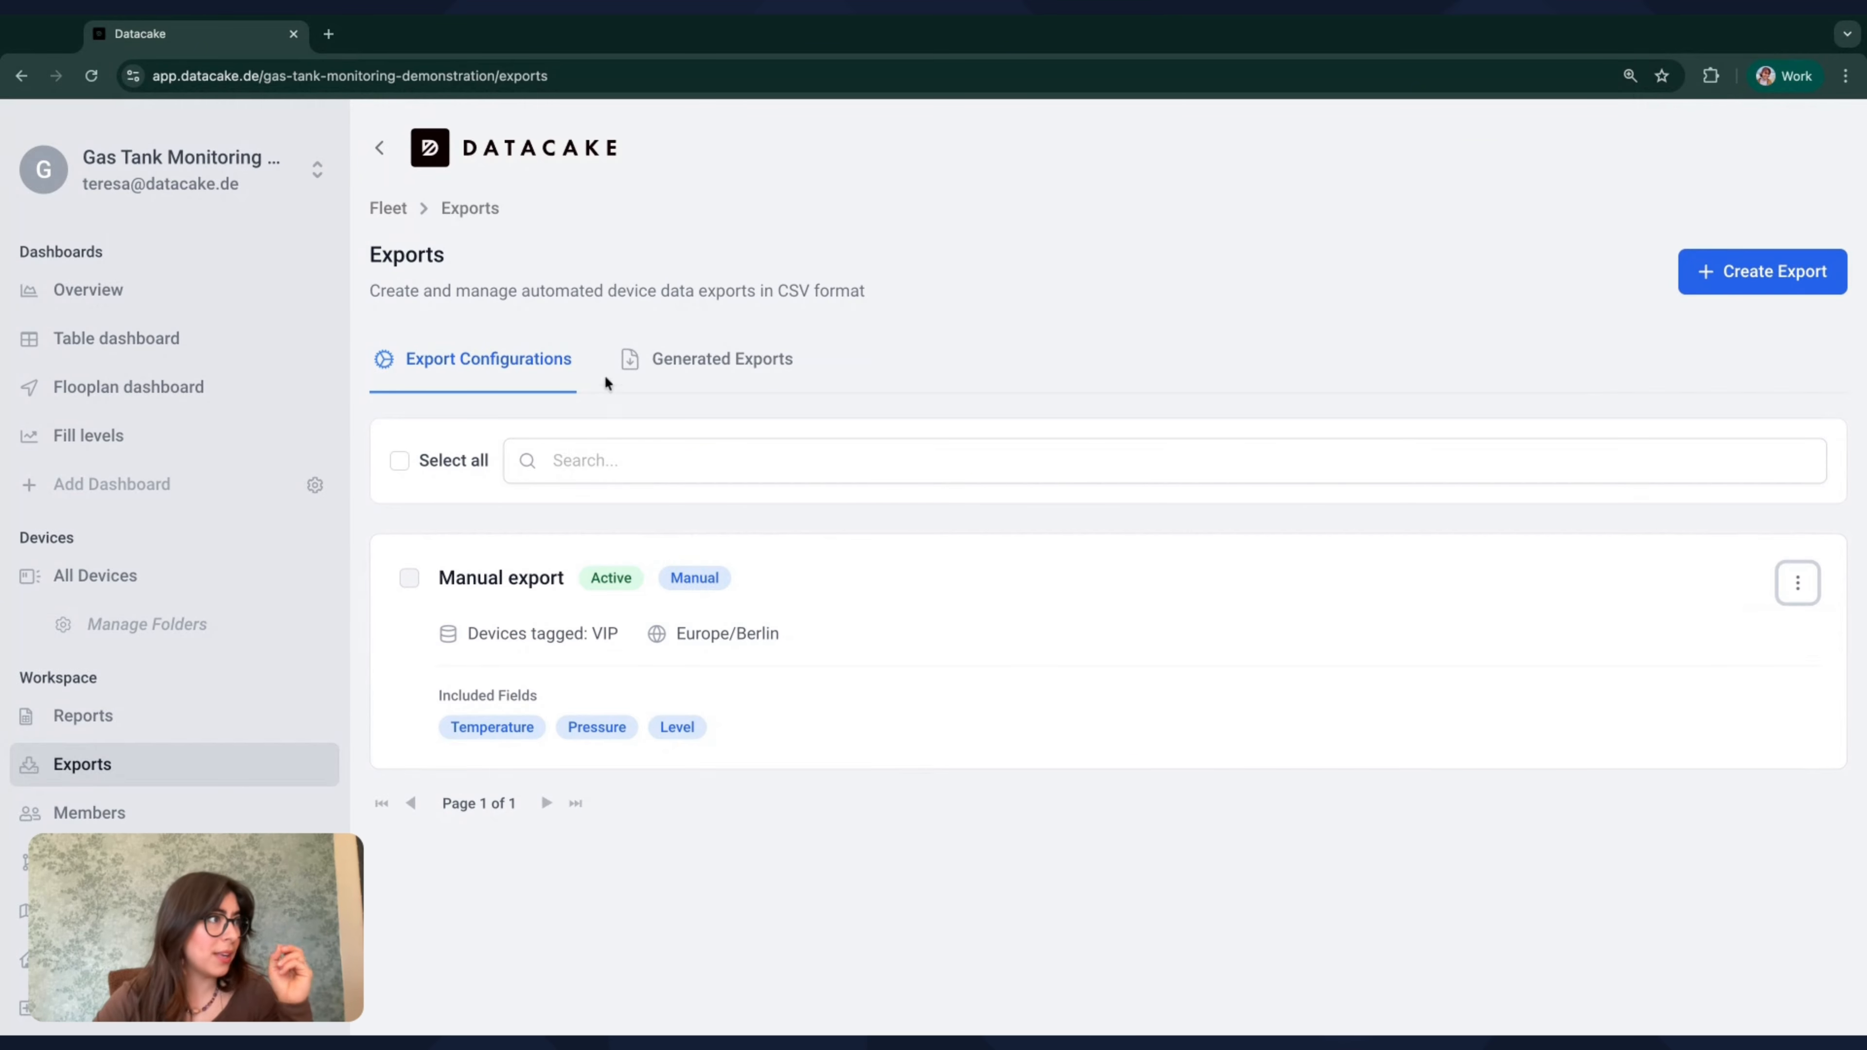
- Download the generated Manual export archive and open its Gas_Tank_01 CSV file in Numbers
{"action": "left_click", "coordinate": [671, 362]}
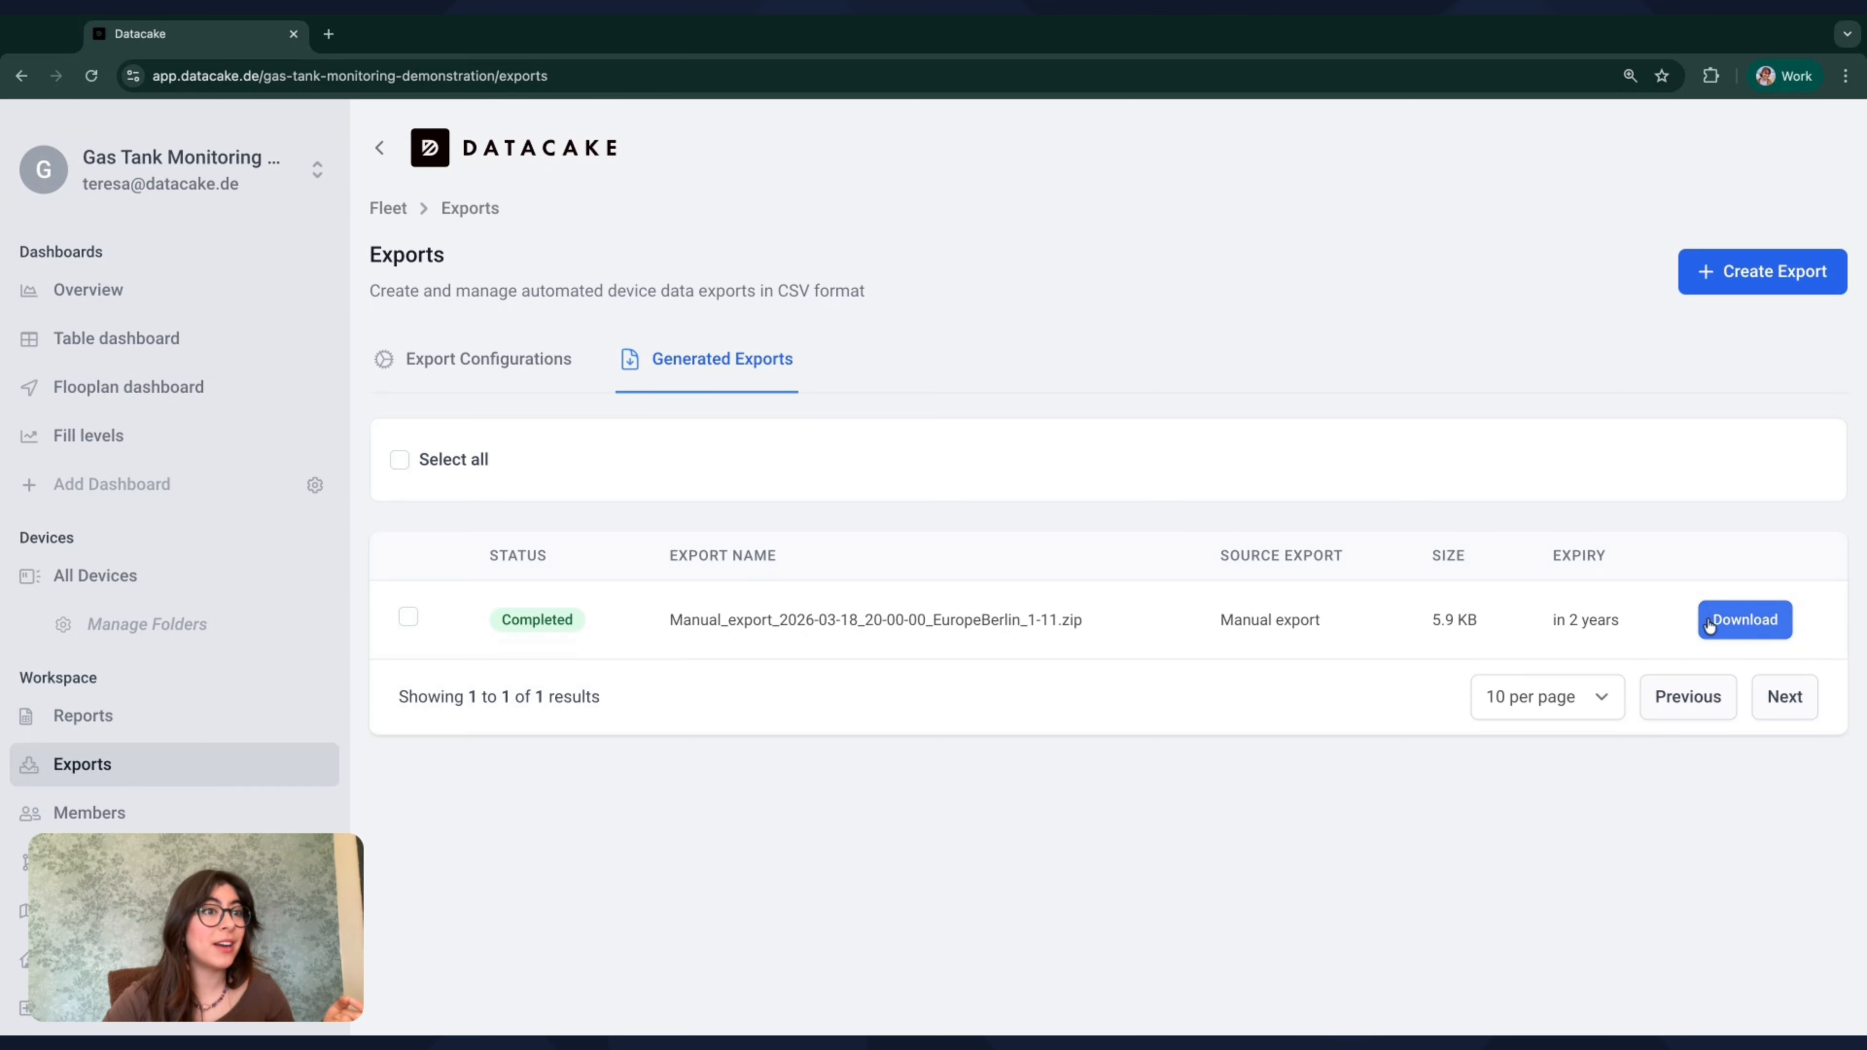
{"action": "left_click", "coordinate": [1741, 624]}
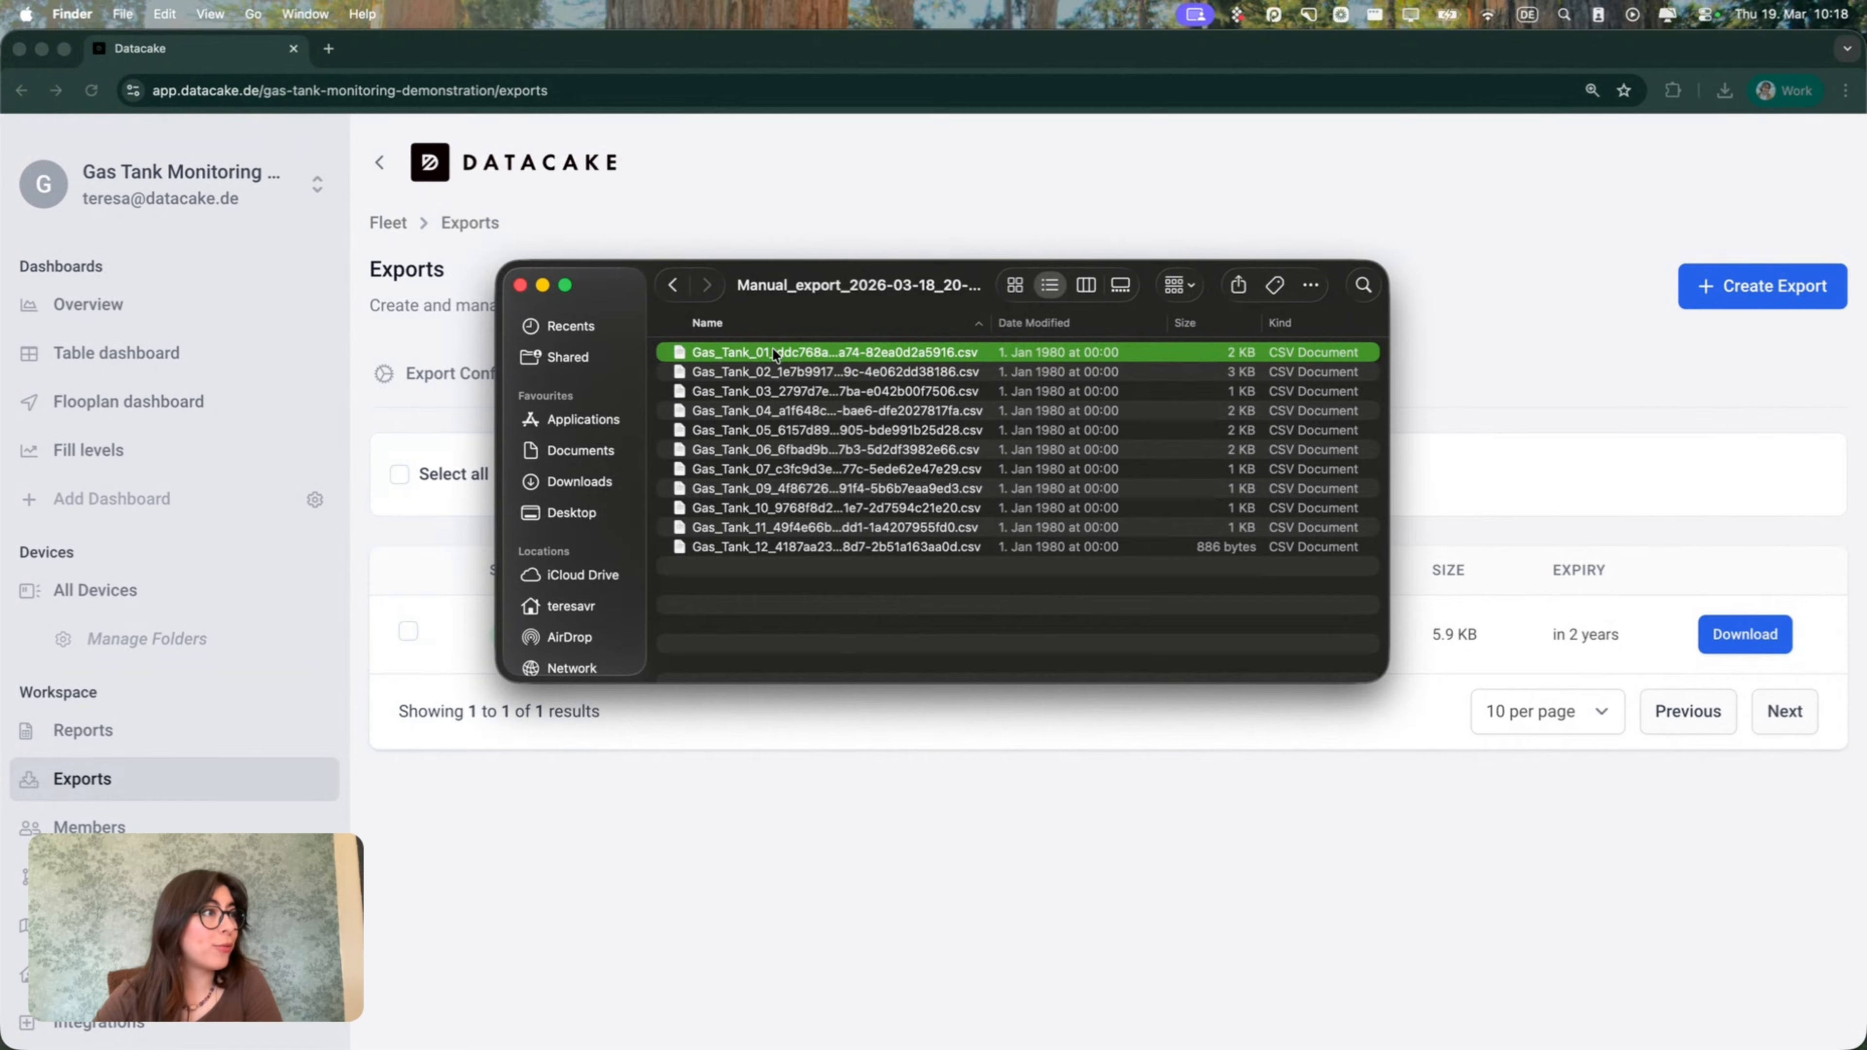
{"action": "double_click", "coordinate": [806, 352]}
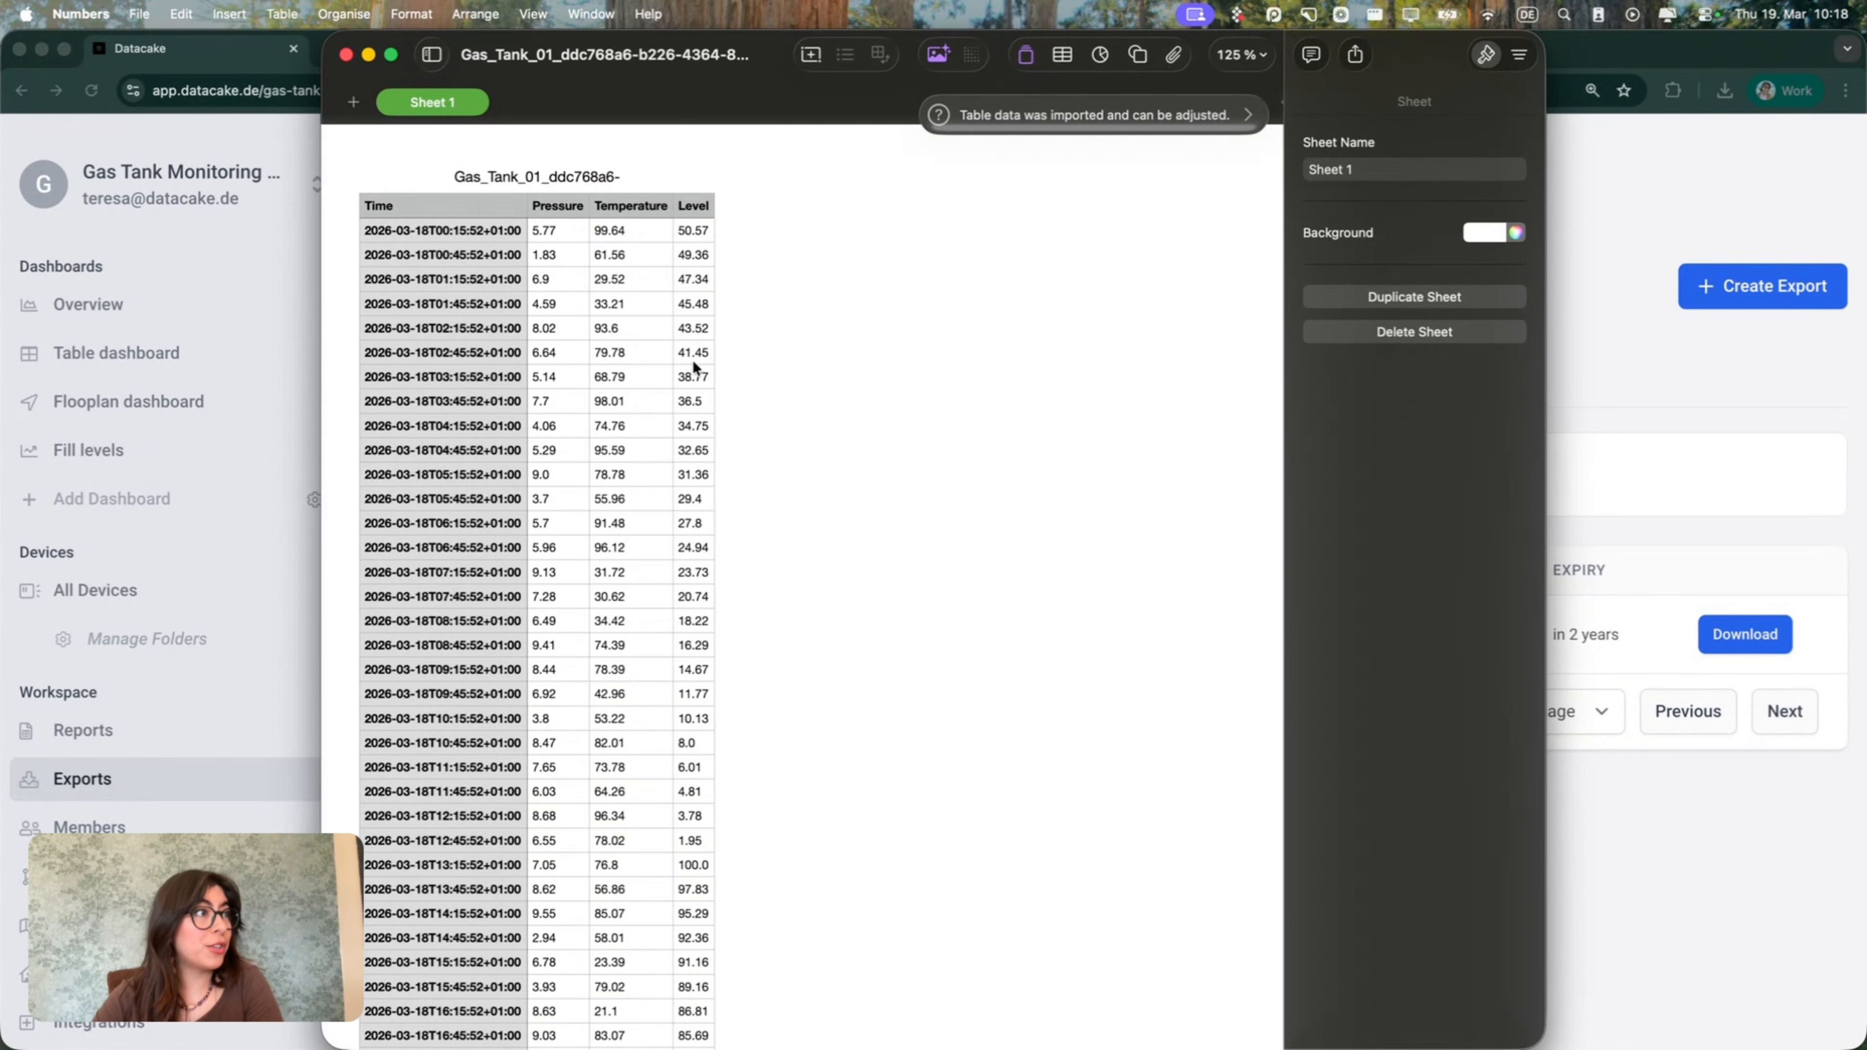
- Examine the Gas_Tank_01 timestamps and readings from first to last row, and return to Datacake in Chrome
{"action": "scroll", "coordinate": [688, 367], "scroll_direction": "down", "scroll_amount": 10}
{"action": "scroll", "coordinate": [694, 368], "scroll_direction": "up", "scroll_amount": 8}
{"action": "scroll", "coordinate": [694, 368], "scroll_direction": "up", "scroll_amount": 3}
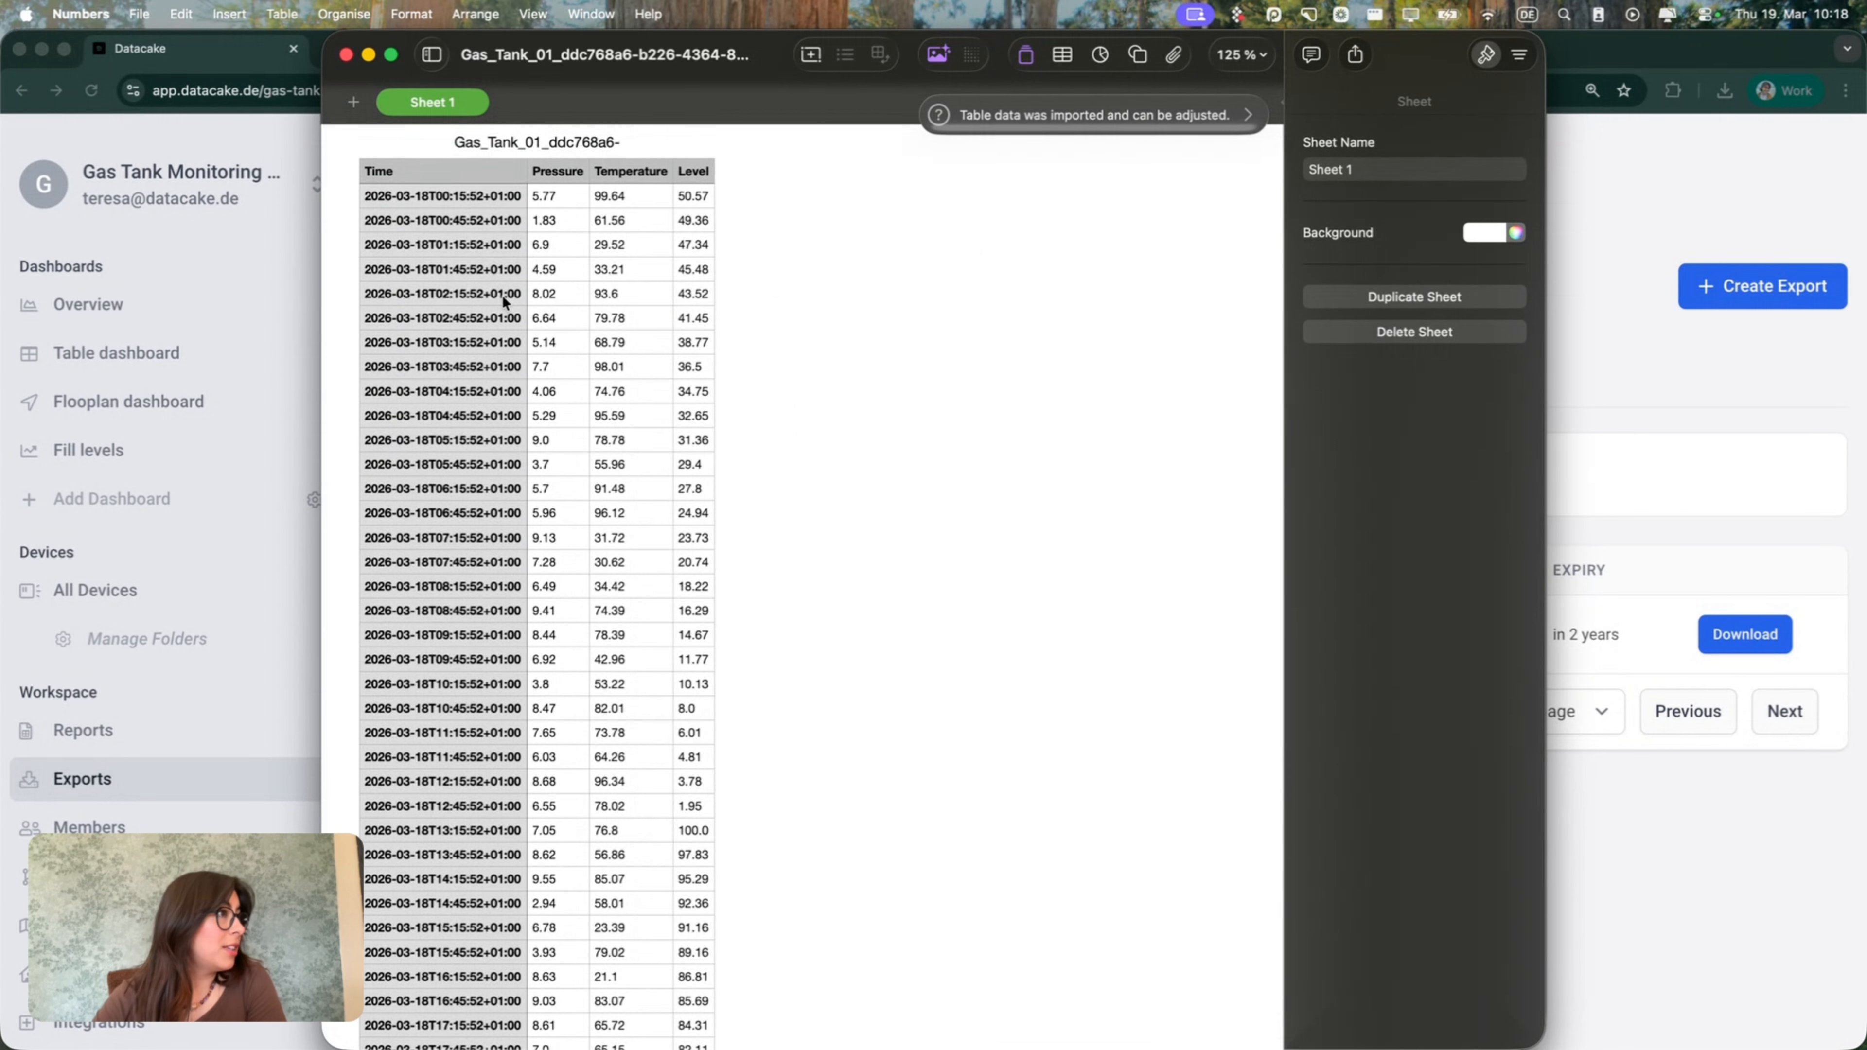
{"action": "scroll", "coordinate": [508, 302], "scroll_direction": "down", "scroll_amount": 5}
{"action": "scroll", "coordinate": [468, 818], "scroll_direction": "down", "scroll_amount": 1}
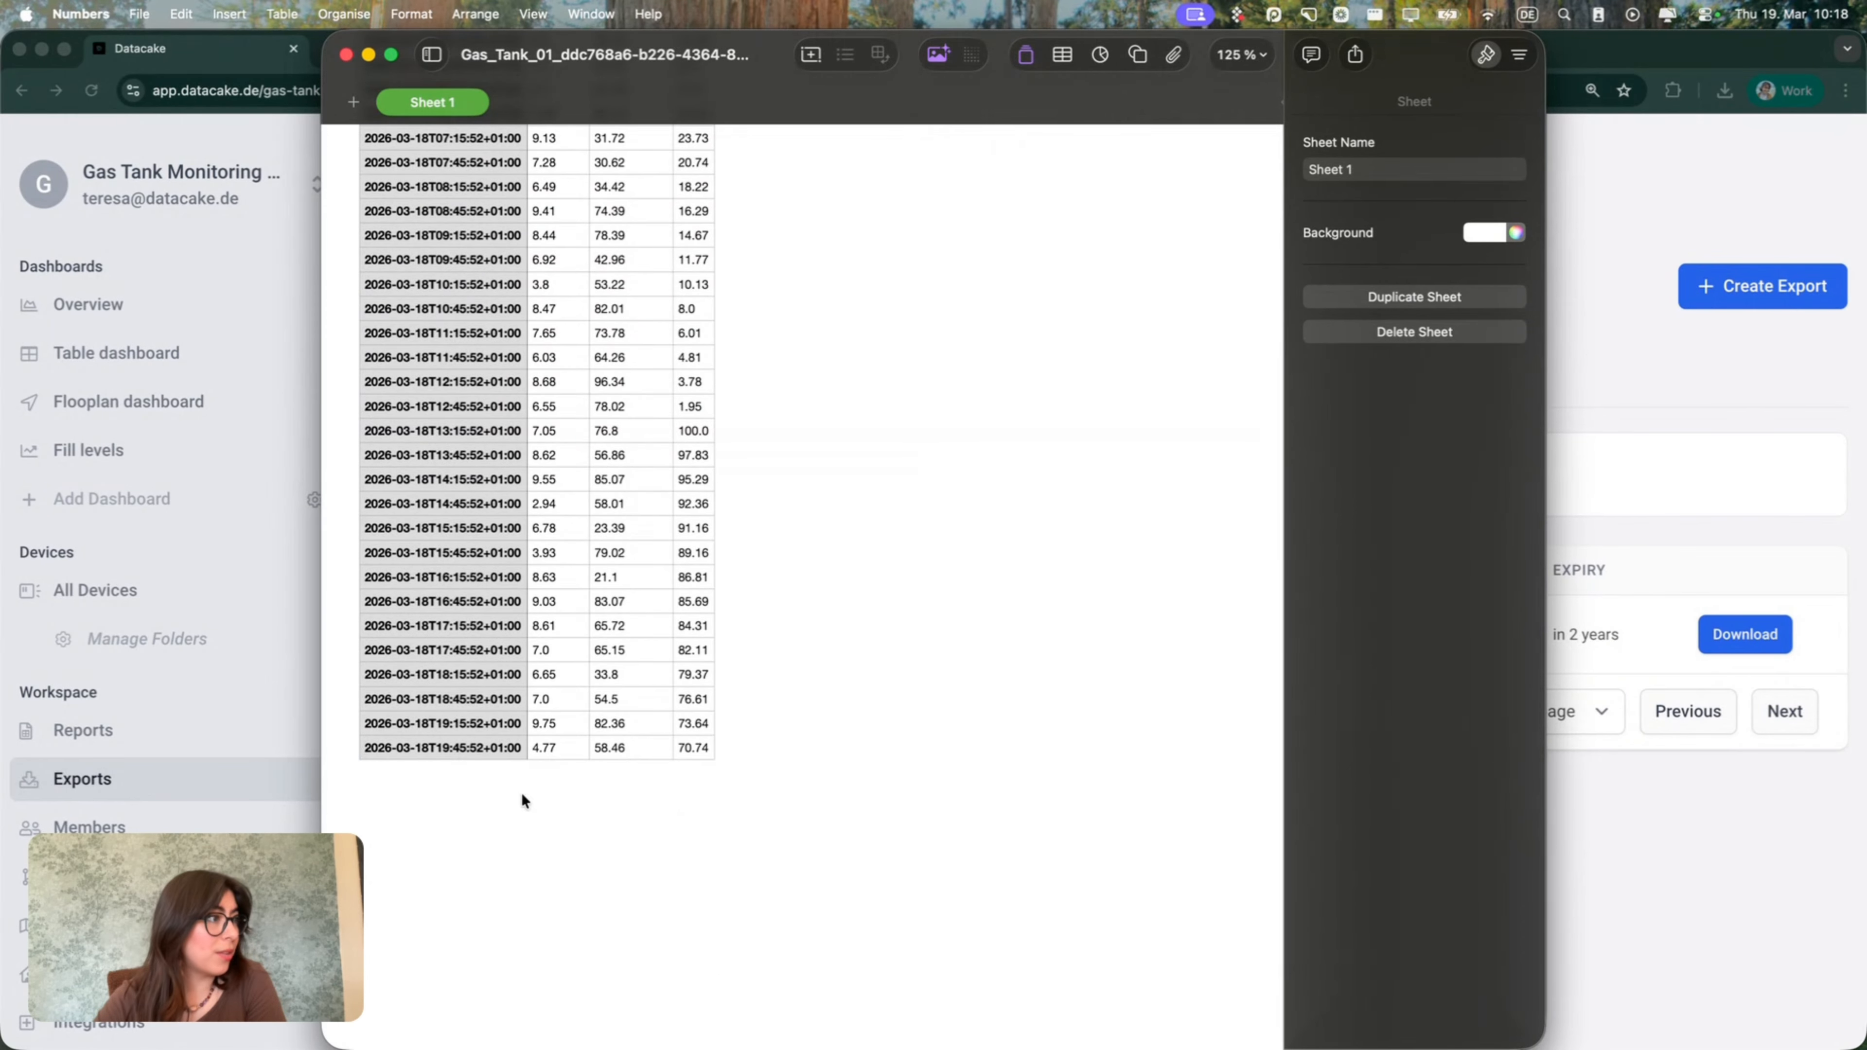
{"action": "scroll", "coordinate": [712, 620], "scroll_direction": "up", "scroll_amount": 6}
{"action": "left_click", "coordinate": [1593, 319]}
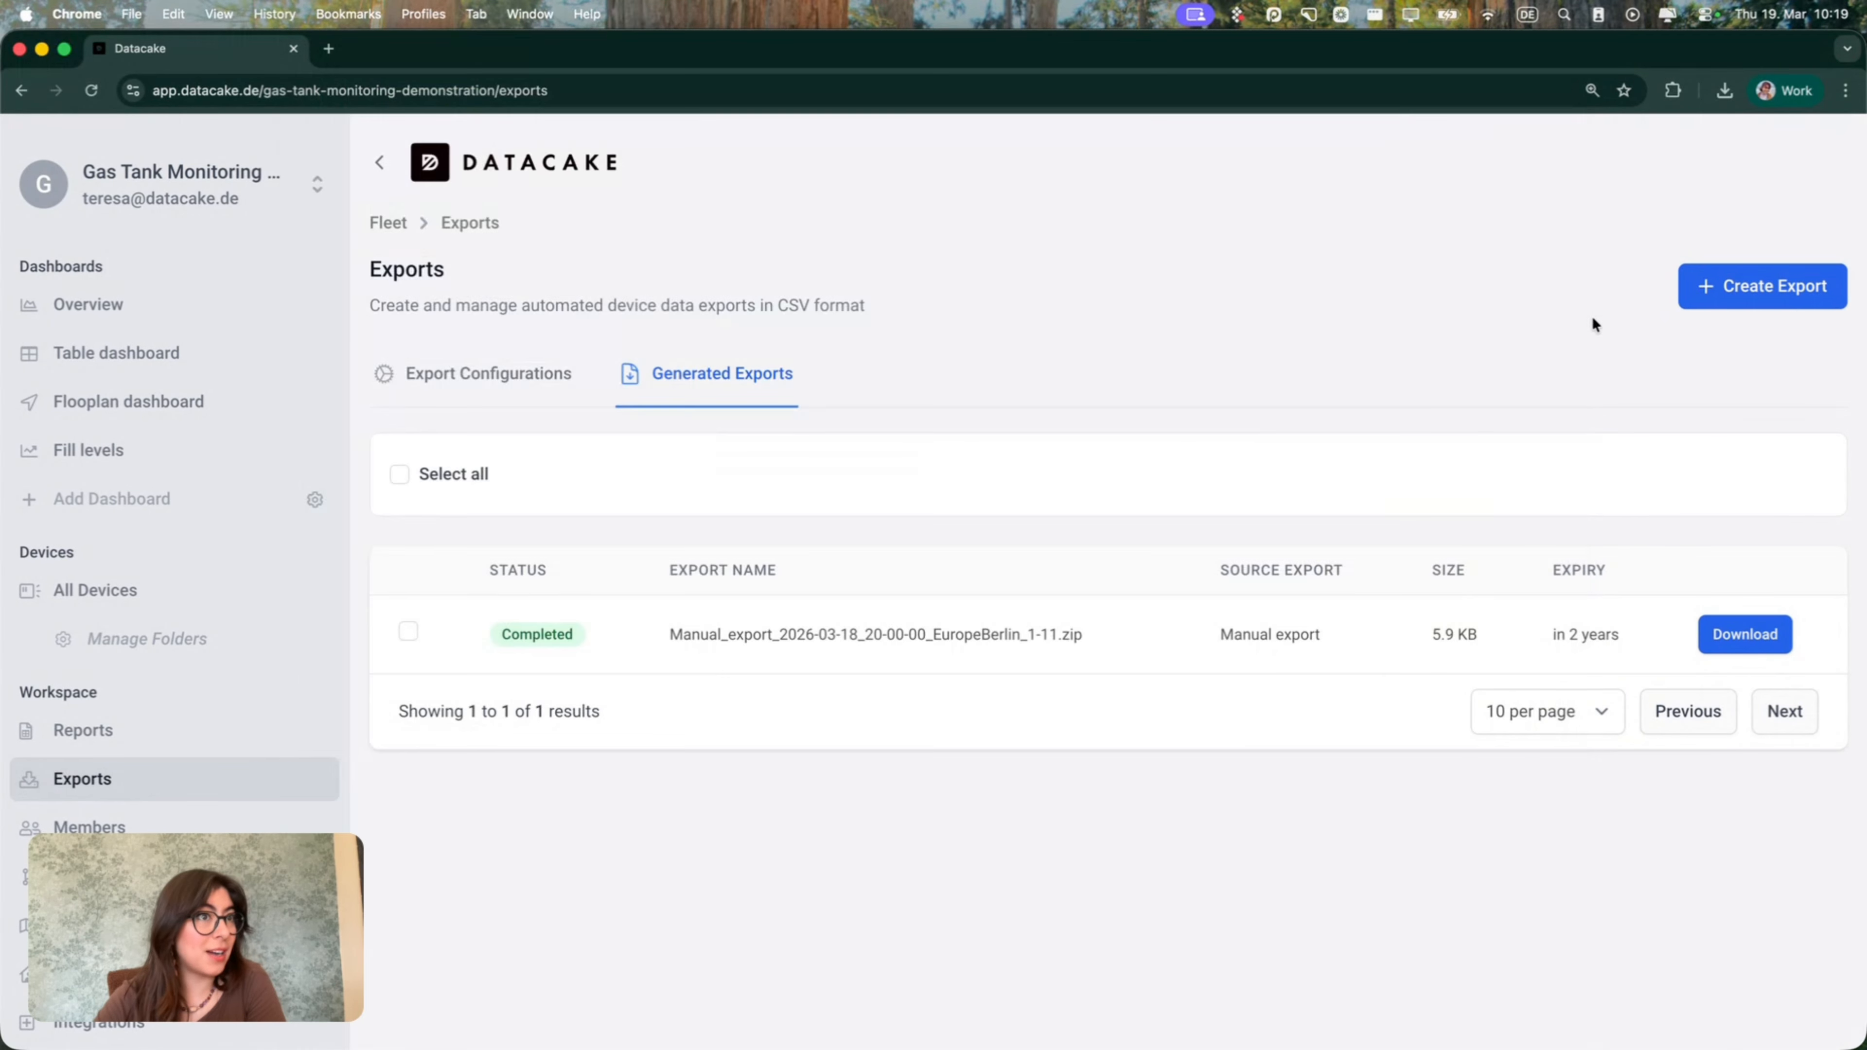
- Start another export from the export configurations and name it "Automatic export"
{"action": "left_click", "coordinate": [470, 401]}
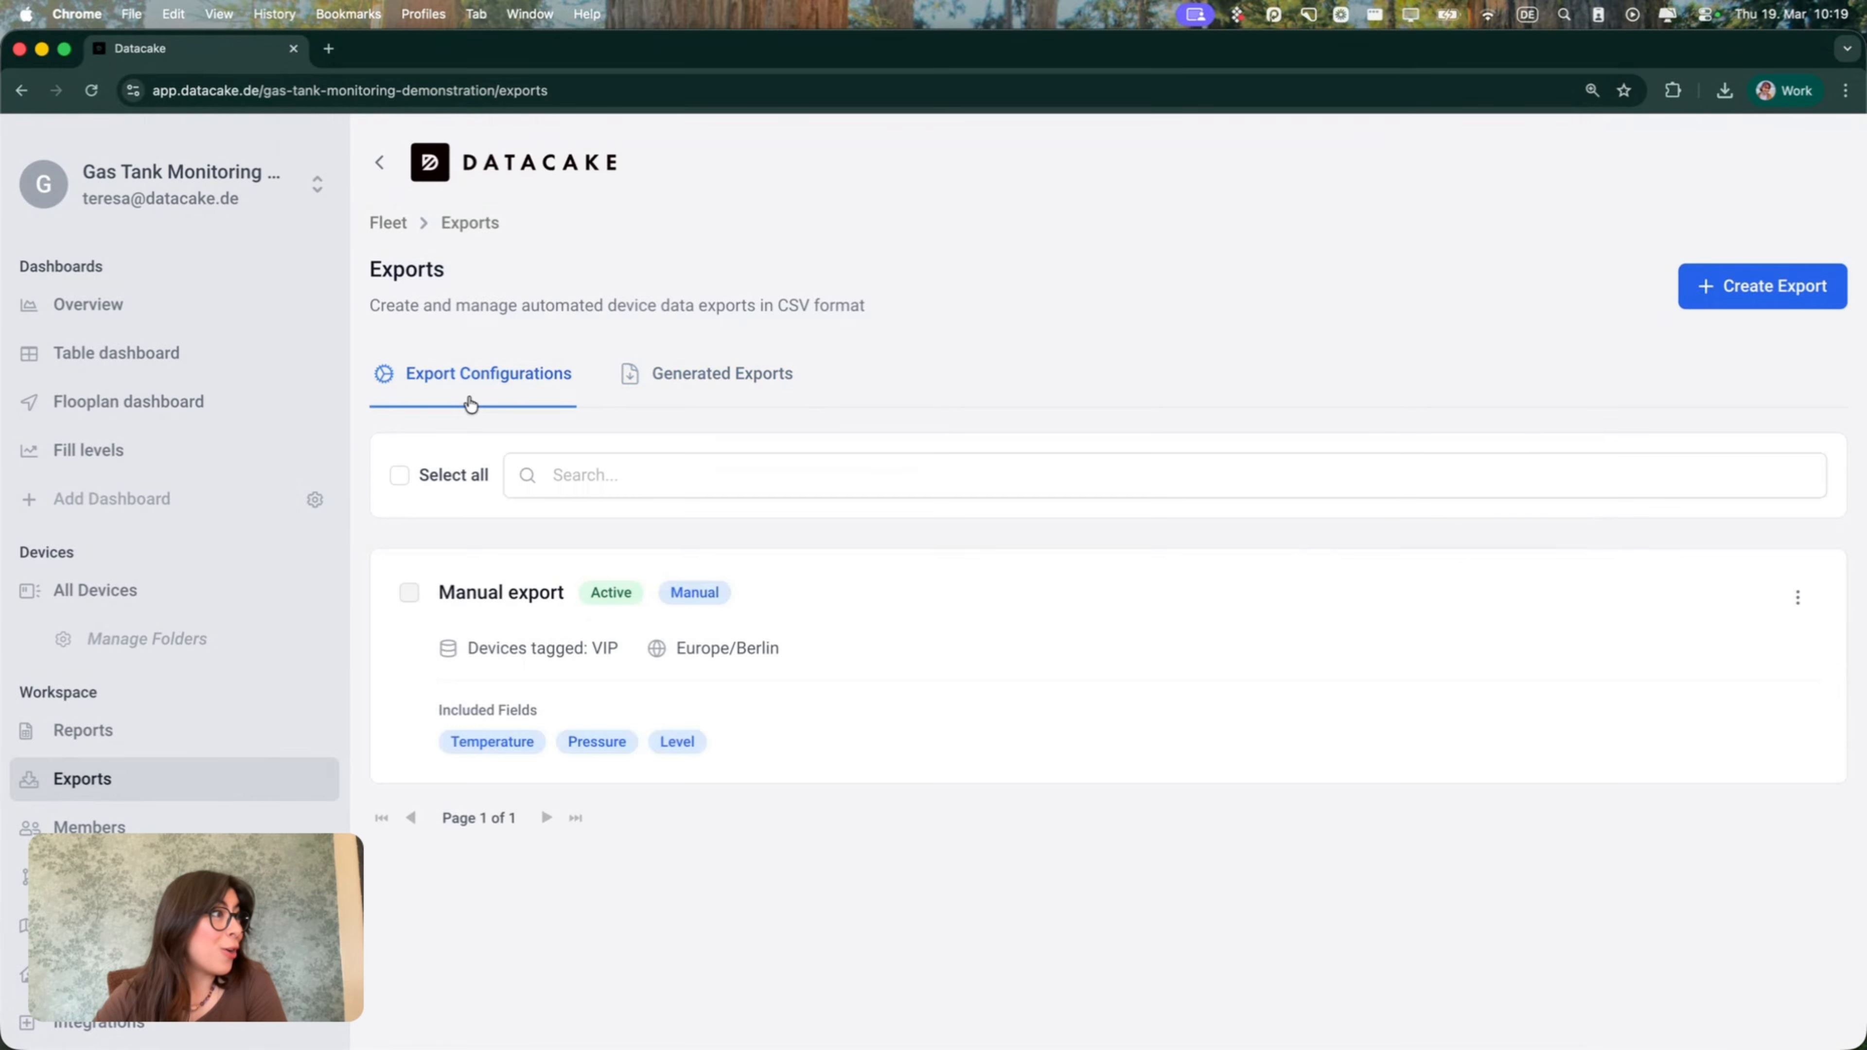
{"action": "left_click", "coordinate": [1757, 289]}
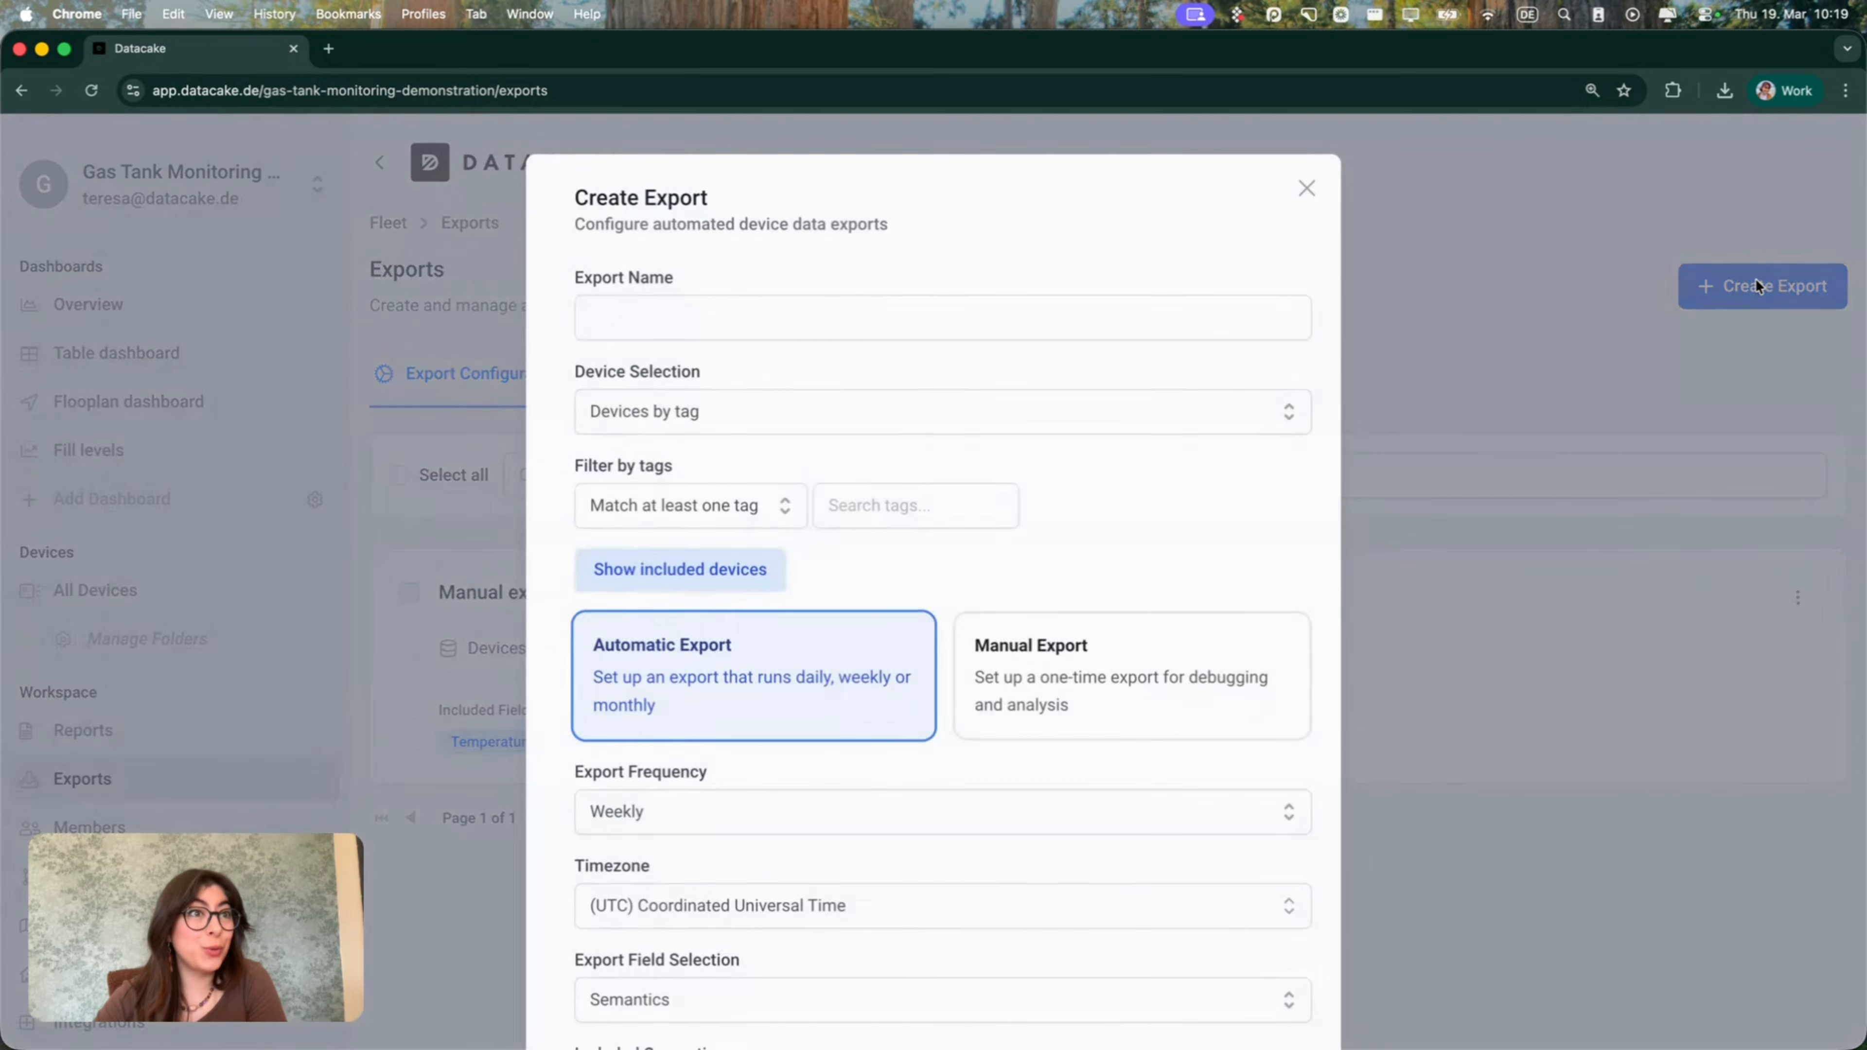
{"action": "left_click", "coordinate": [623, 316]}
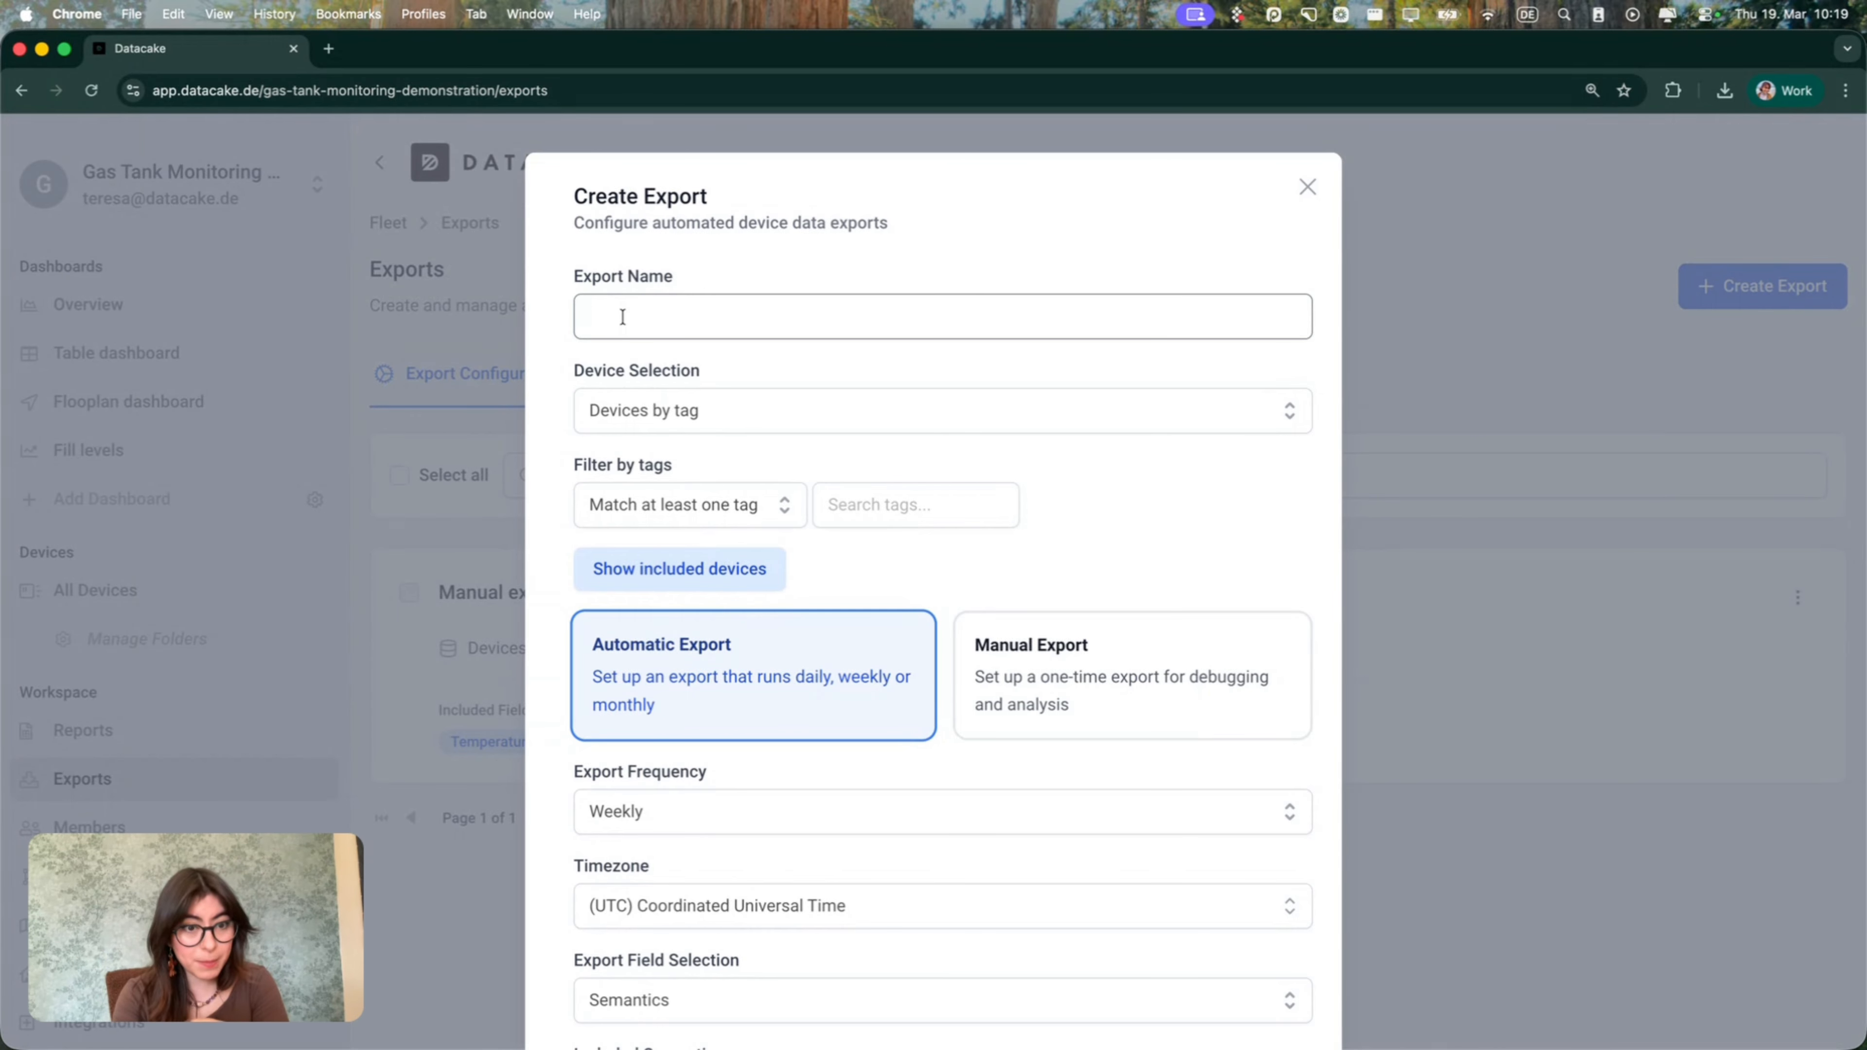
{"action": "type", "text": "Auto"}
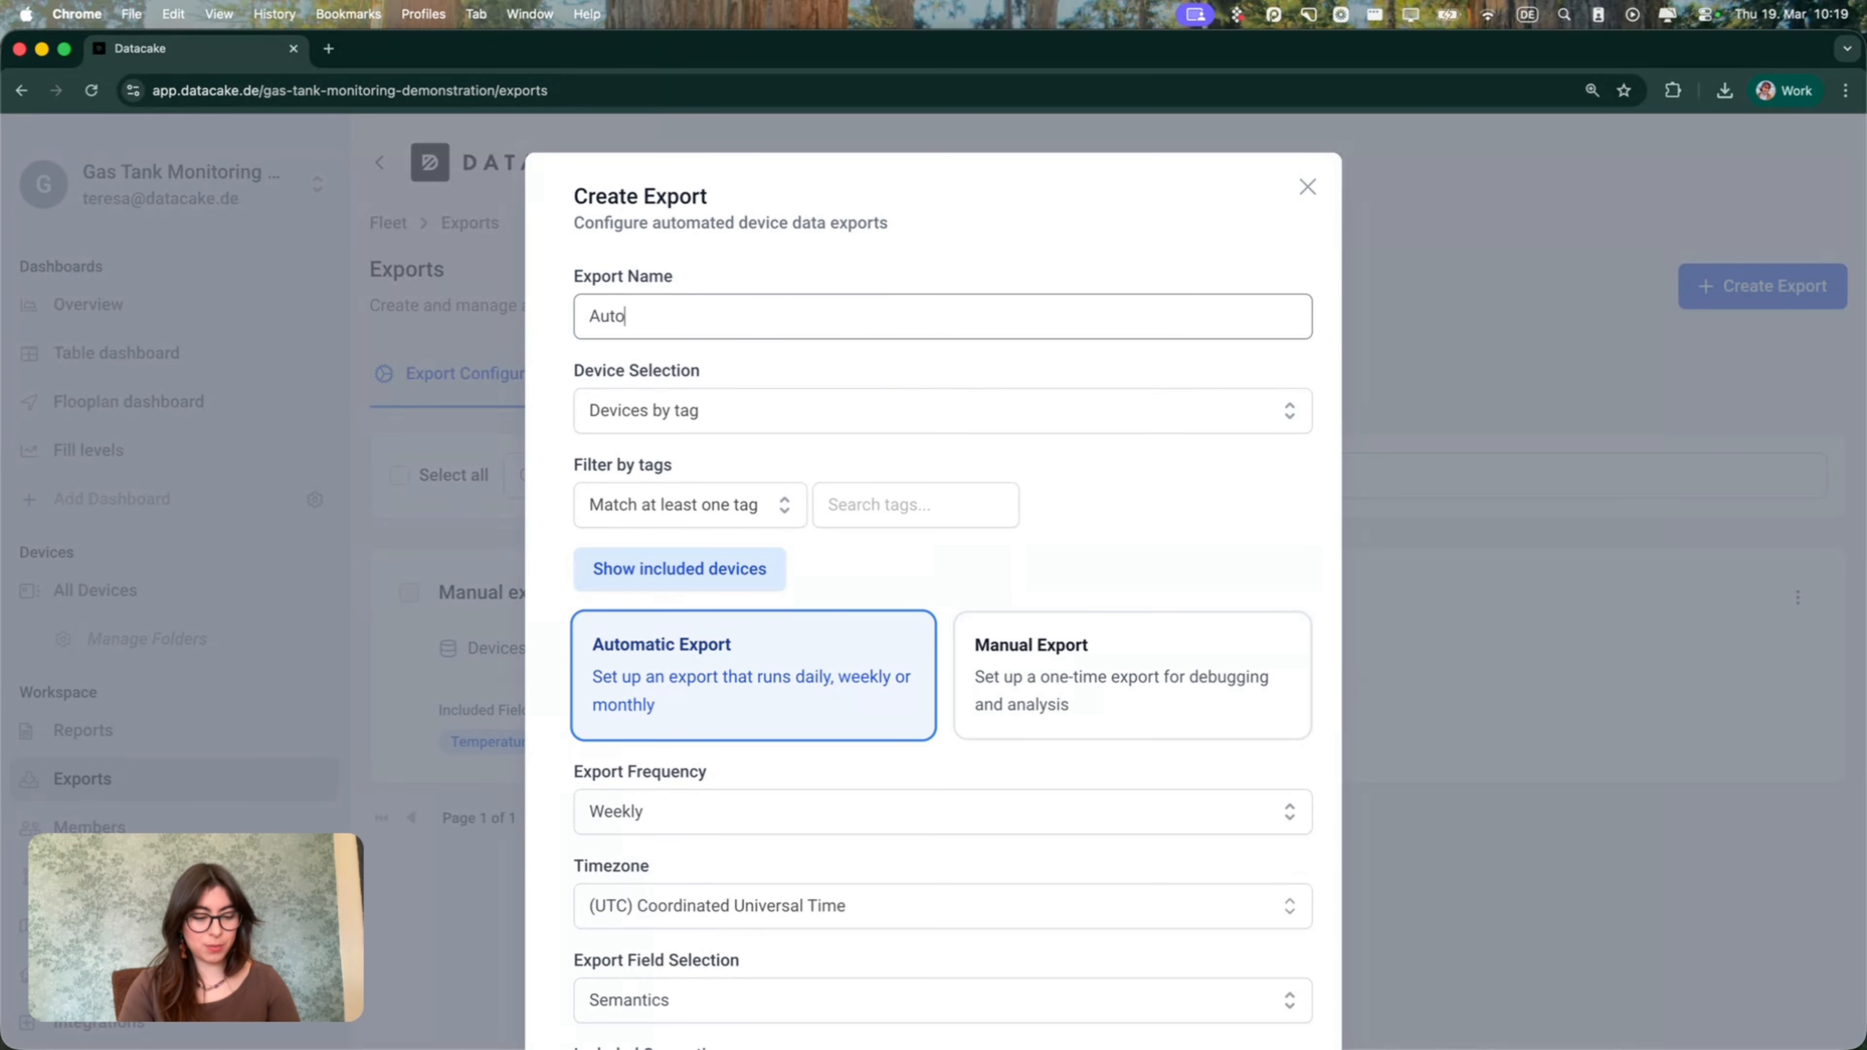
{"action": "type", "text": "matic expor"}
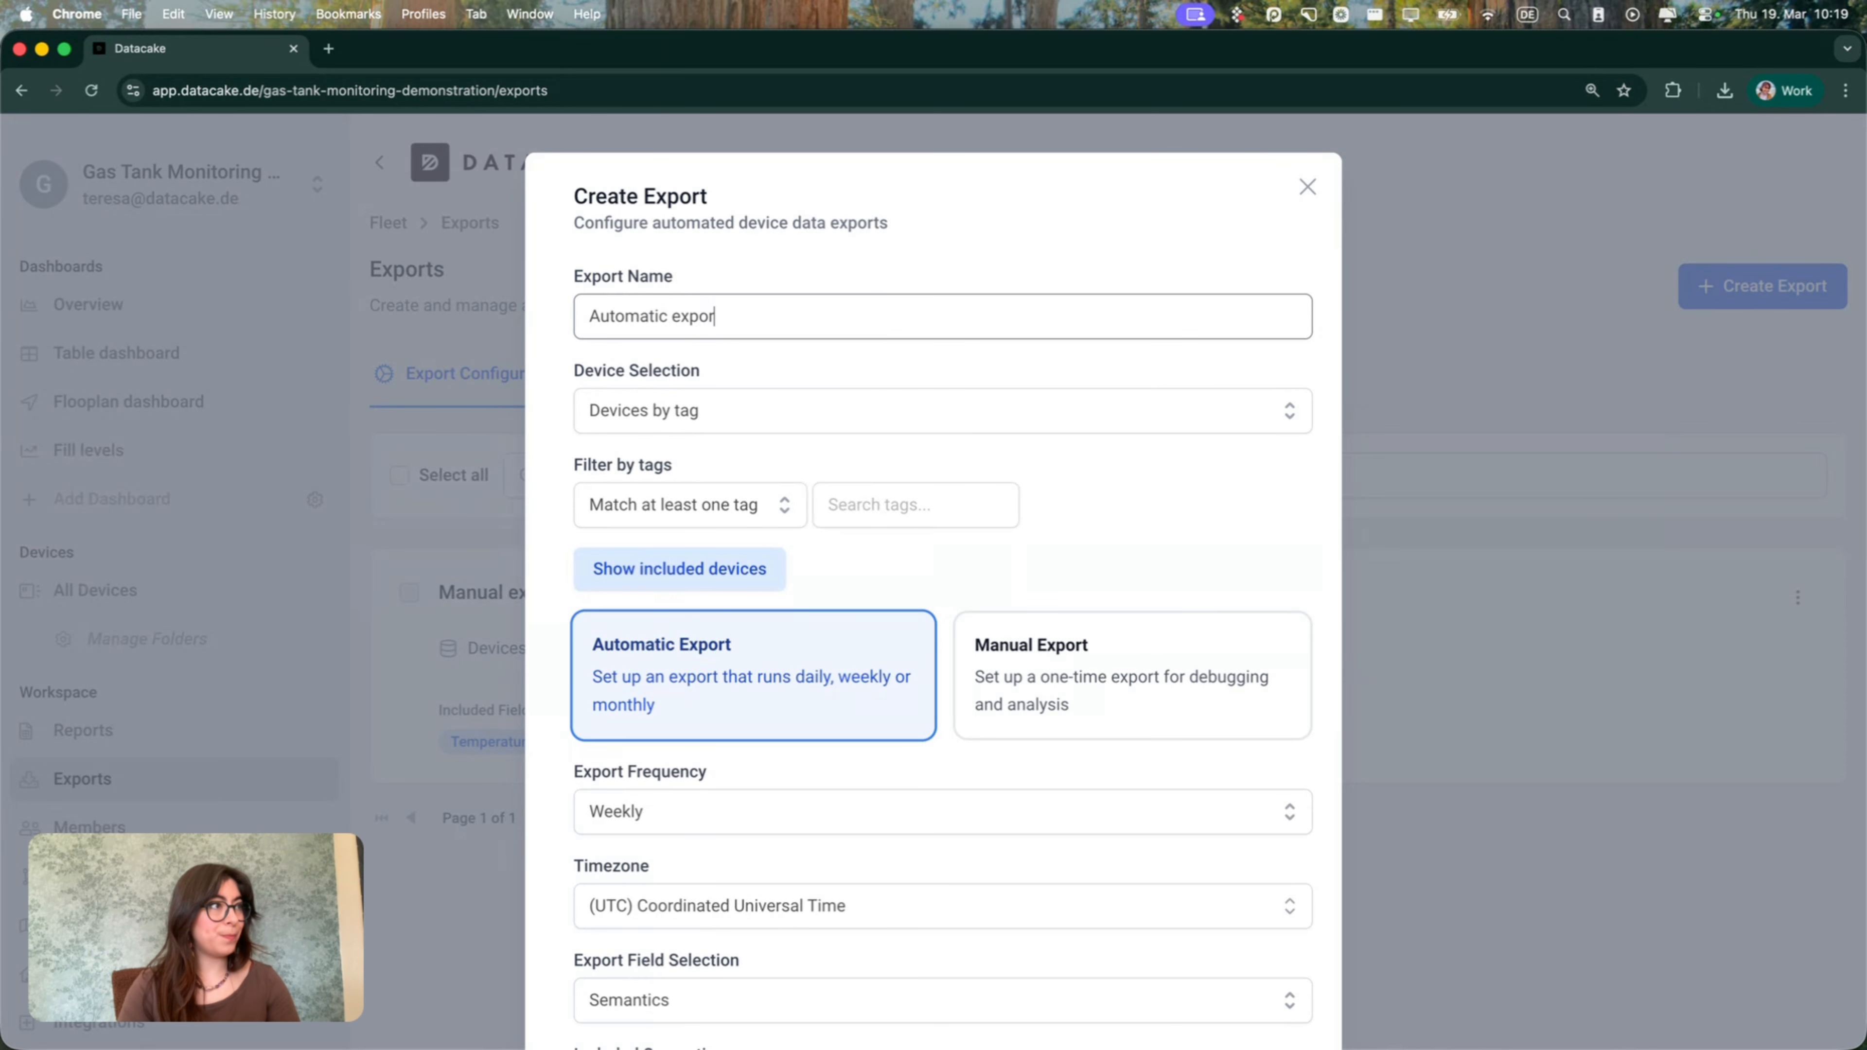
{"action": "type", "text": "t"}
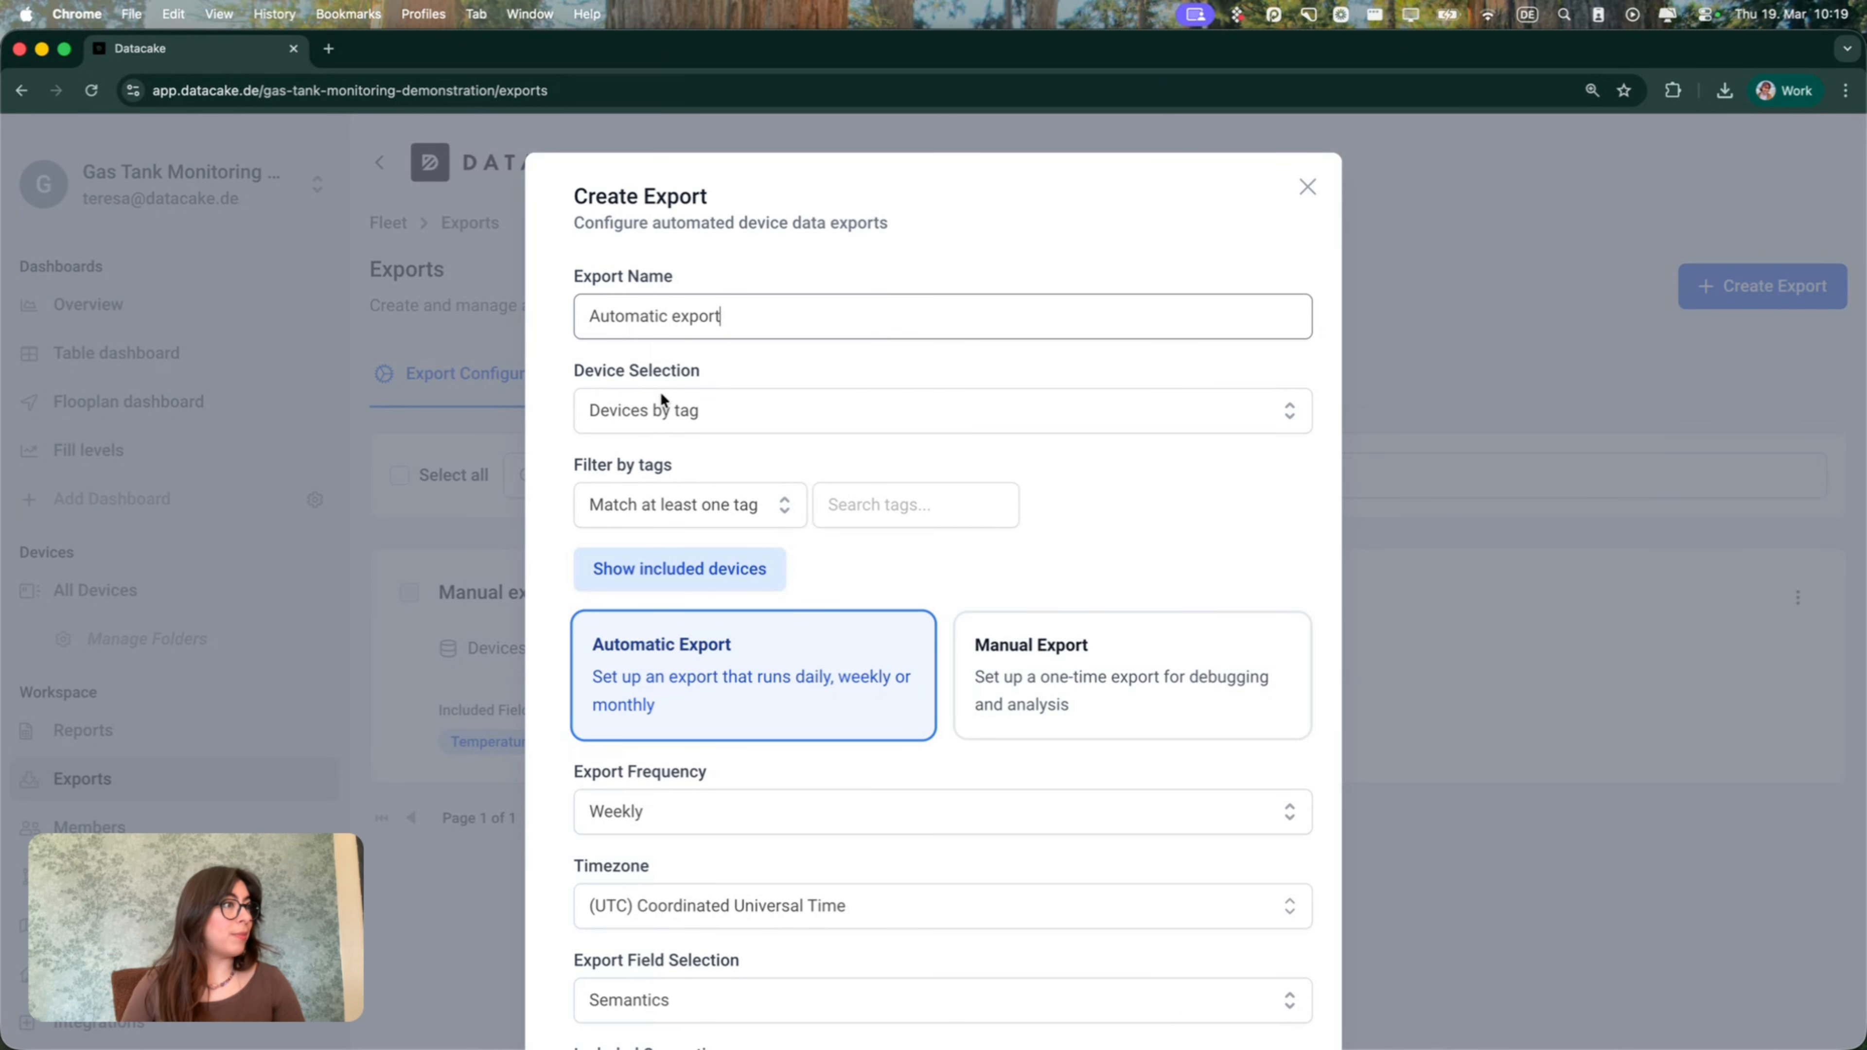
- Filter the automatic export's devices by the VIP tag
{"action": "left_click", "coordinate": [859, 490]}
{"action": "left_click", "coordinate": [850, 565]}
{"action": "scroll", "coordinate": [845, 640], "scroll_direction": "down", "scroll_amount": 5}
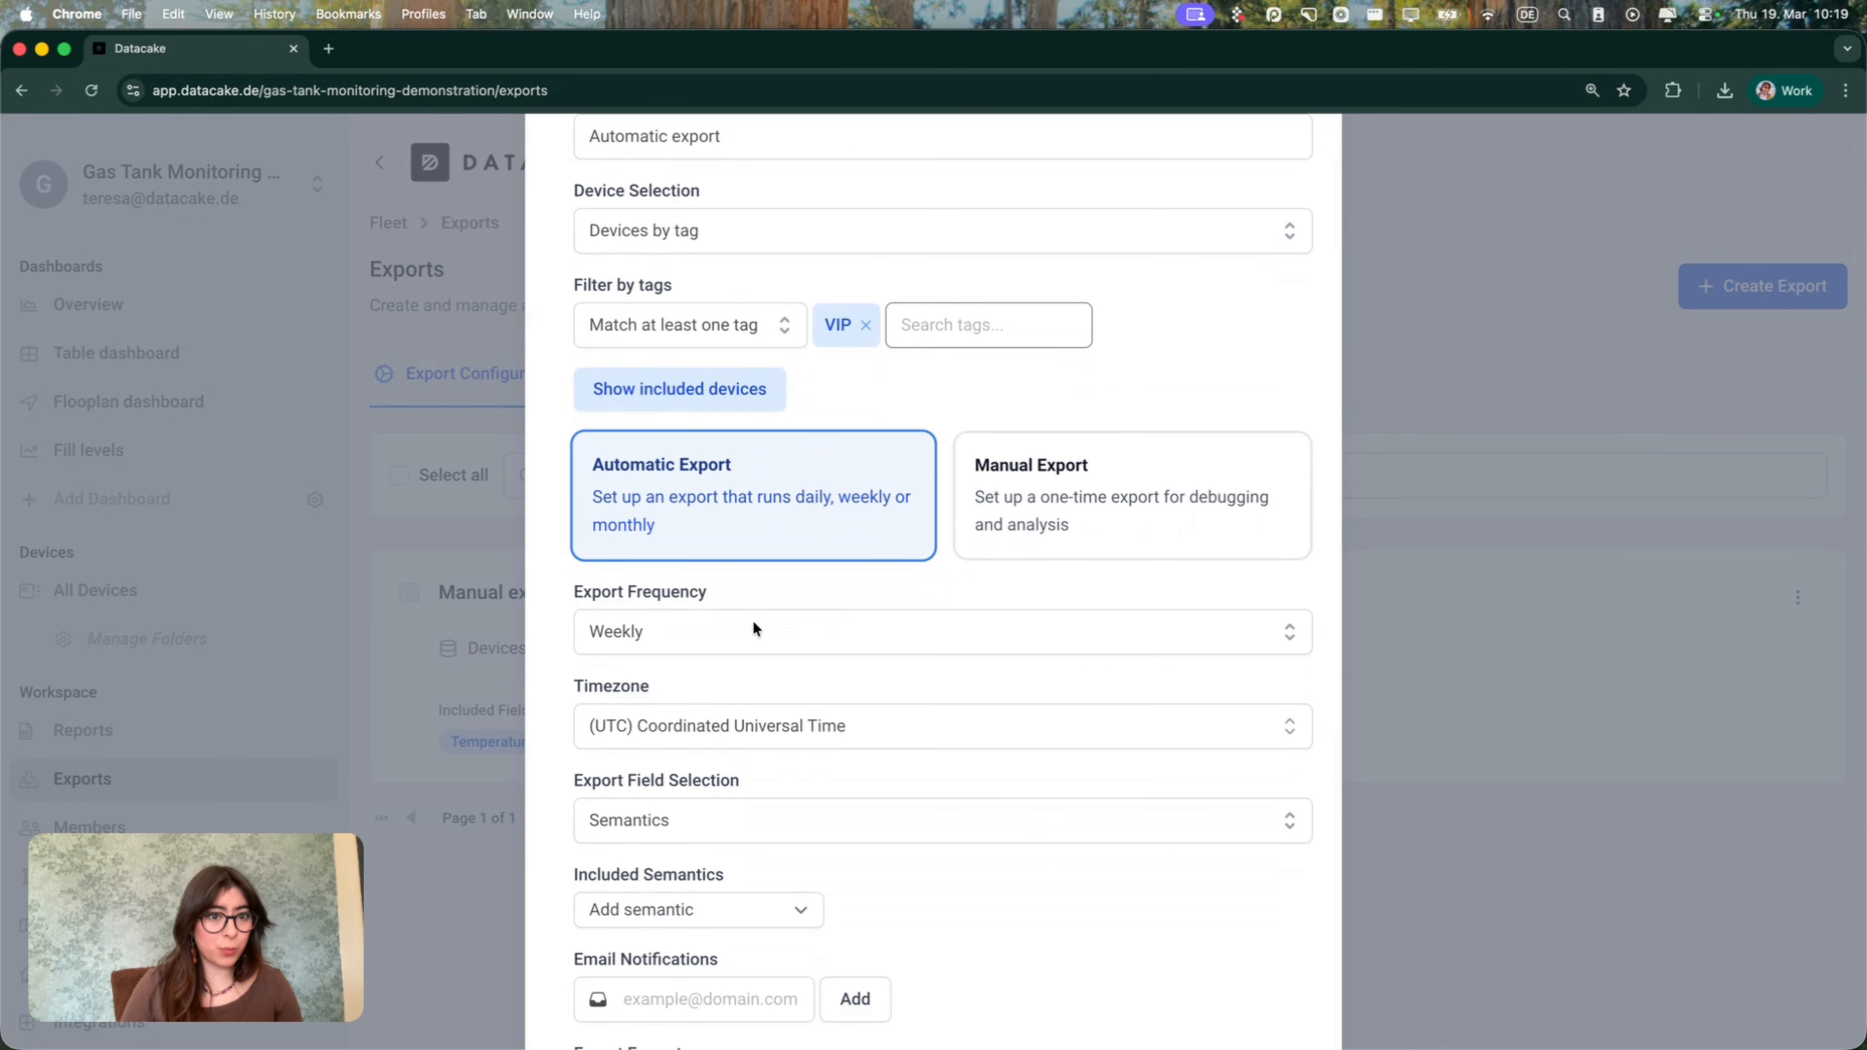
- Set the export frequency to Daily and the timezone to (UTC+01:00) Amsterdam, Berlin, Bern, Rome, Stockholm, Vienna
{"action": "left_click", "coordinate": [753, 624]}
{"action": "left_click", "coordinate": [680, 687]}
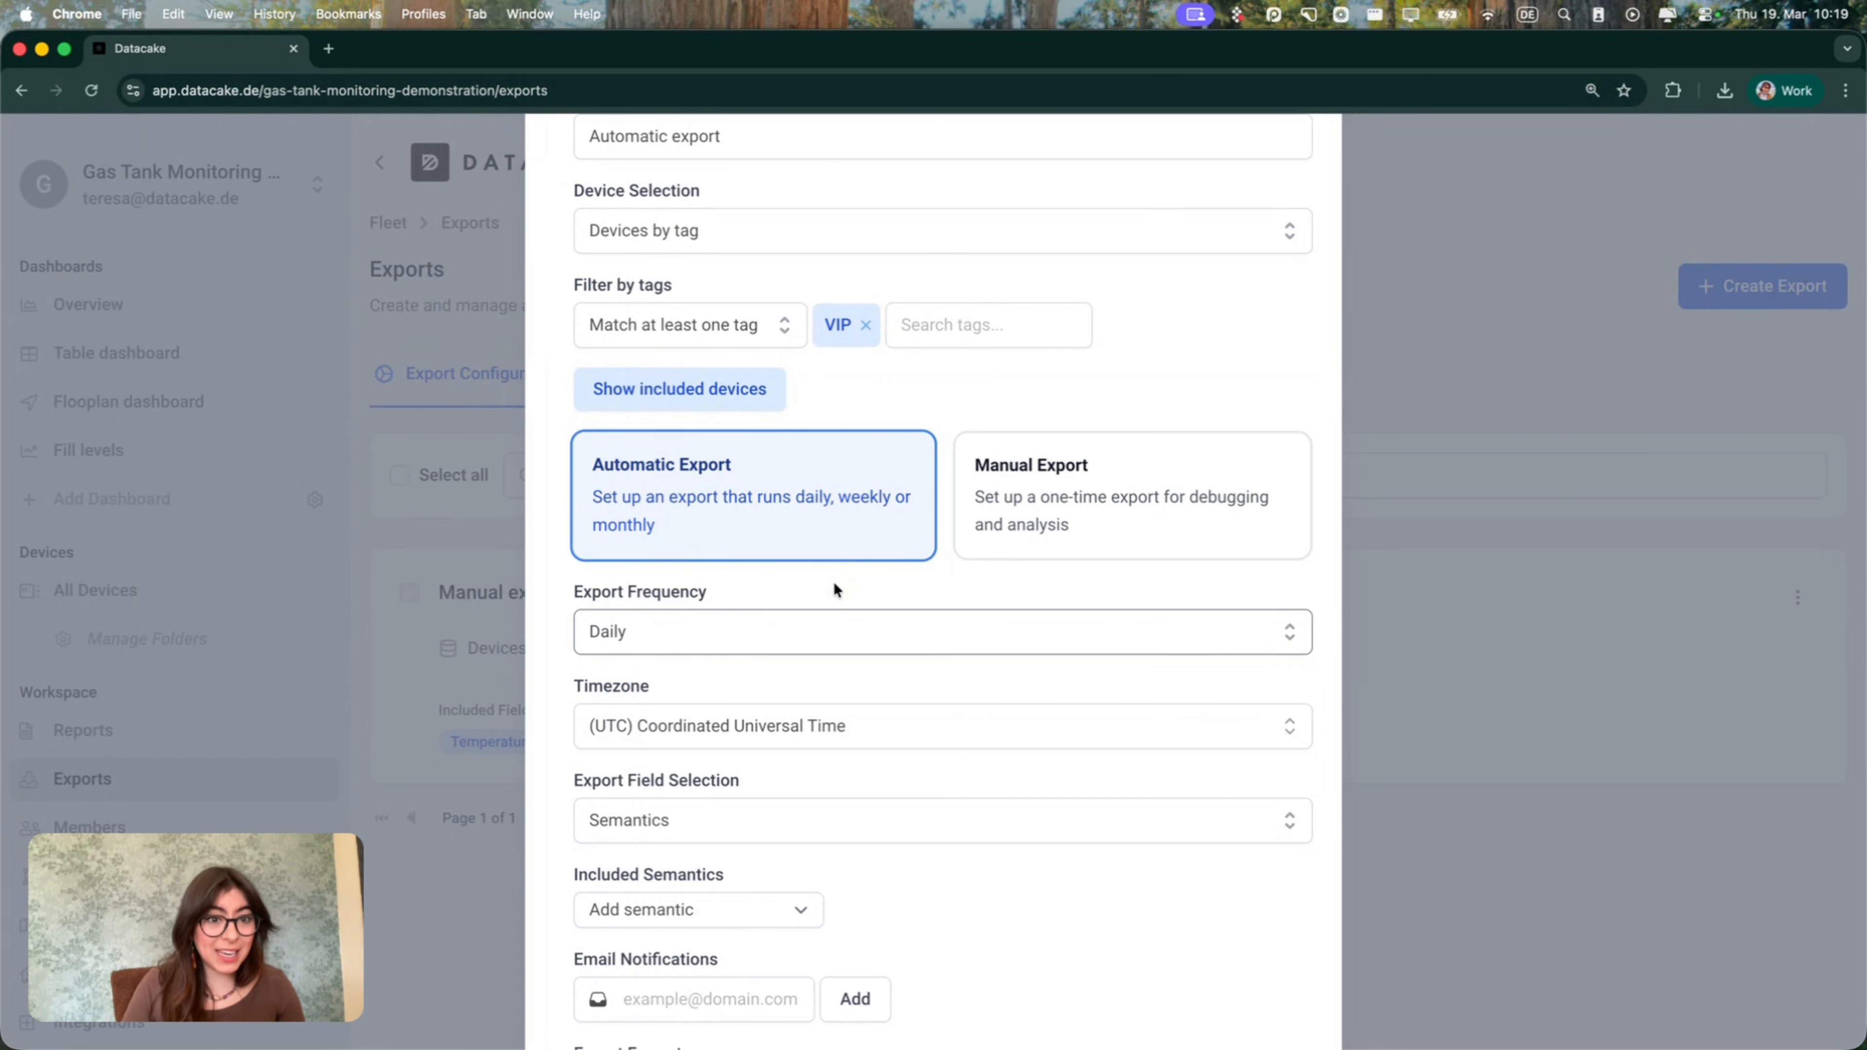
{"action": "scroll", "coordinate": [833, 581], "scroll_direction": "down", "scroll_amount": 2}
{"action": "left_click", "coordinate": [809, 631]}
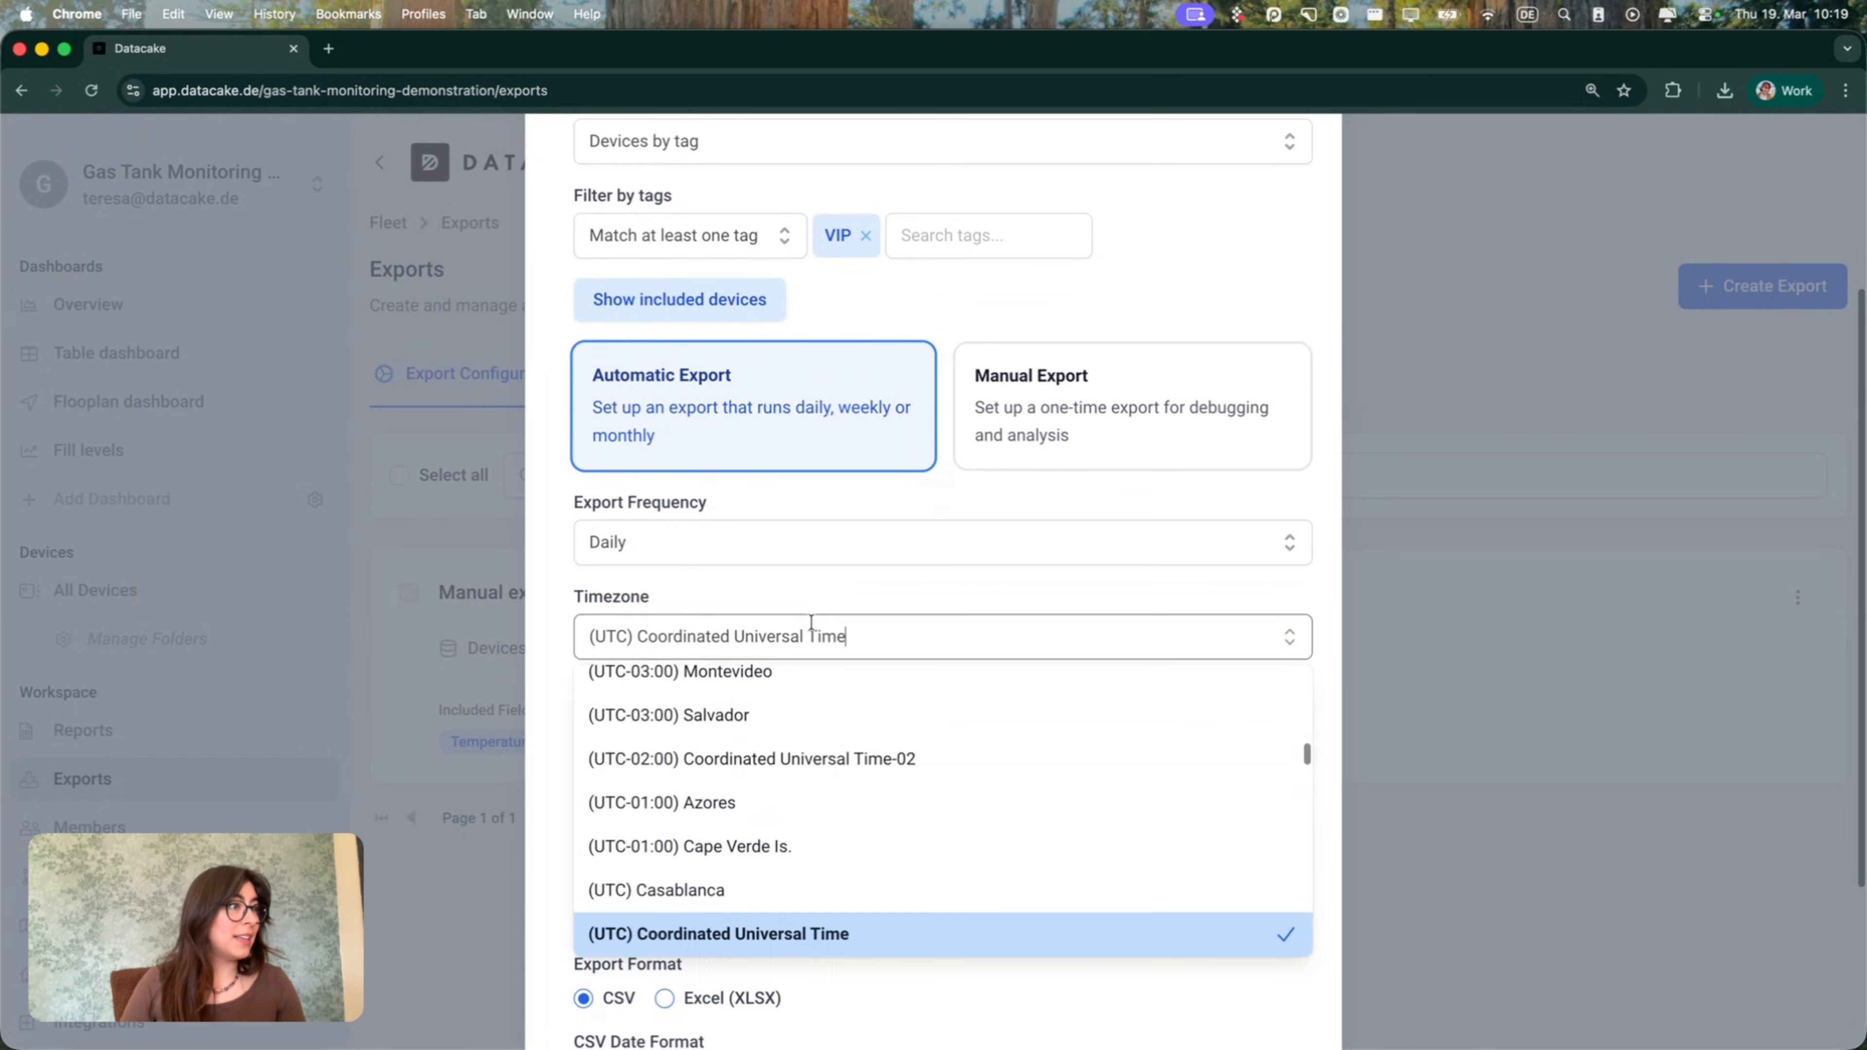
{"action": "scroll", "coordinate": [766, 781], "scroll_direction": "down", "scroll_amount": 5}
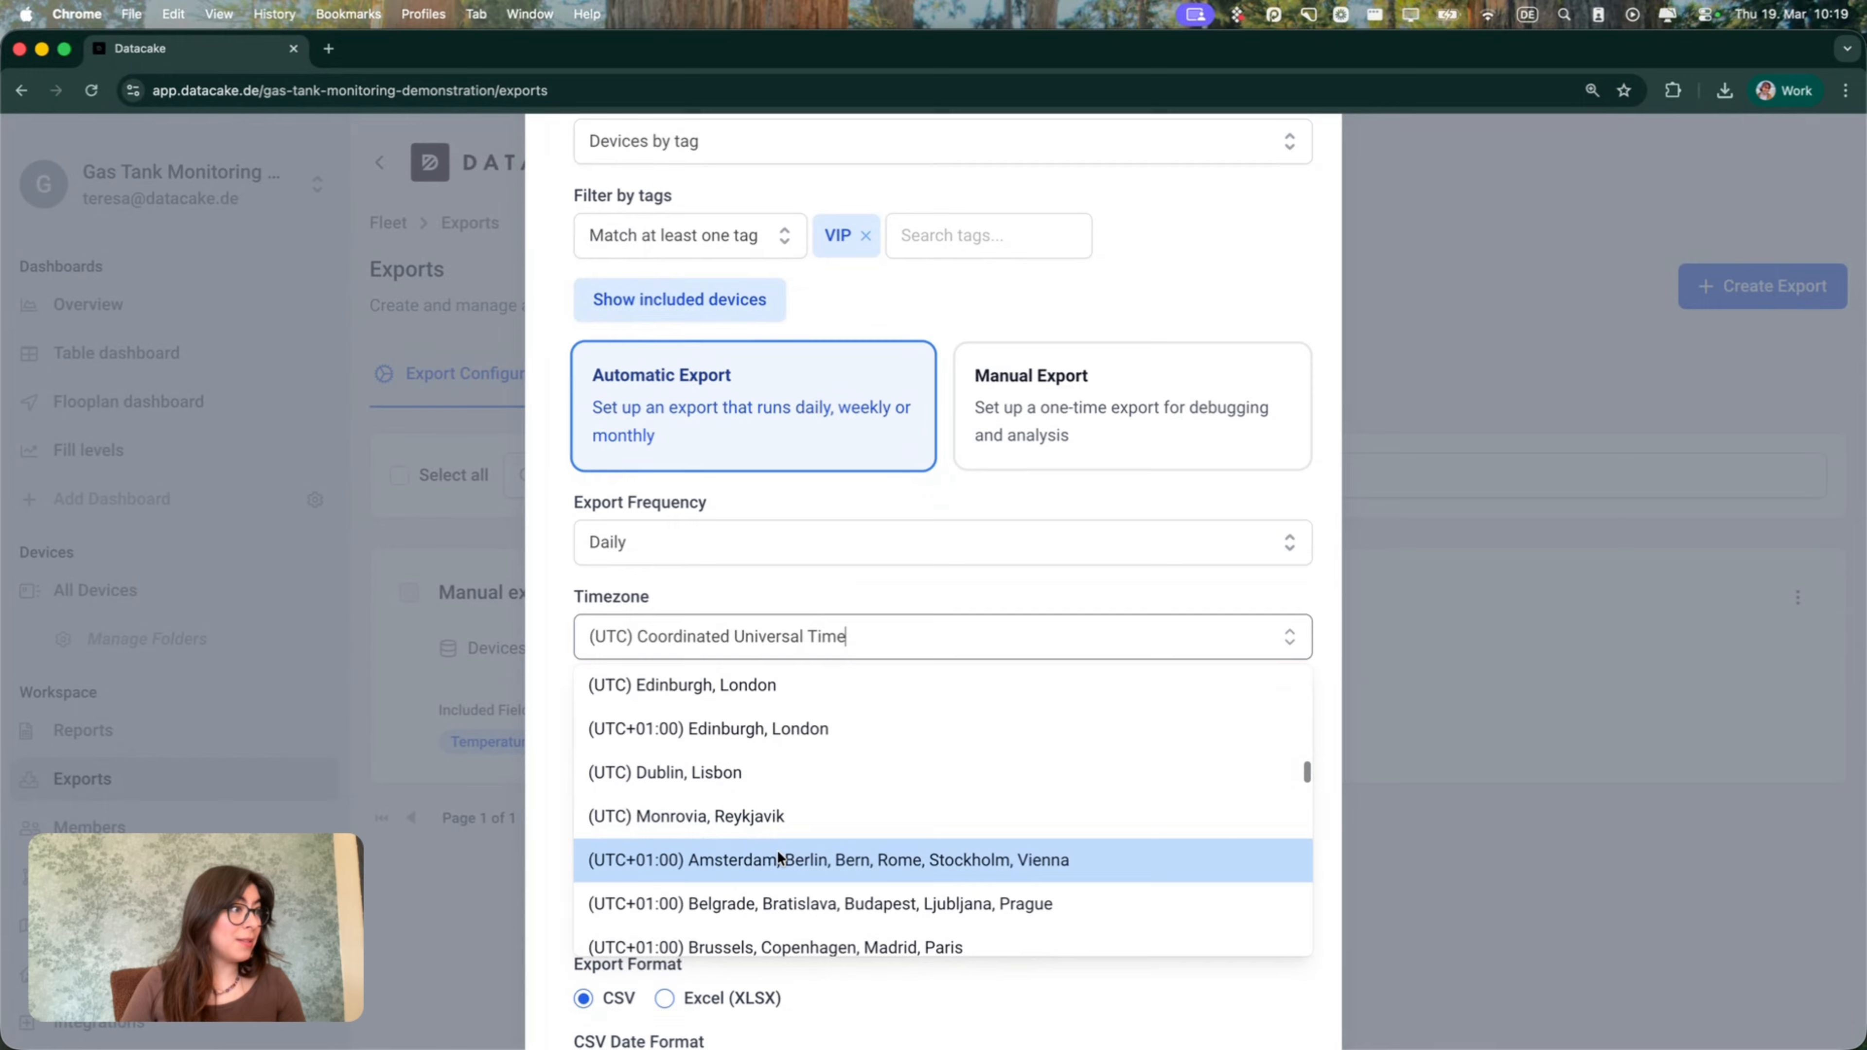
{"action": "left_click", "coordinate": [773, 854]}
- Switch the export field selection to Field names and include the Pressure, Temperature and Level fields
{"action": "left_click", "coordinate": [713, 741]}
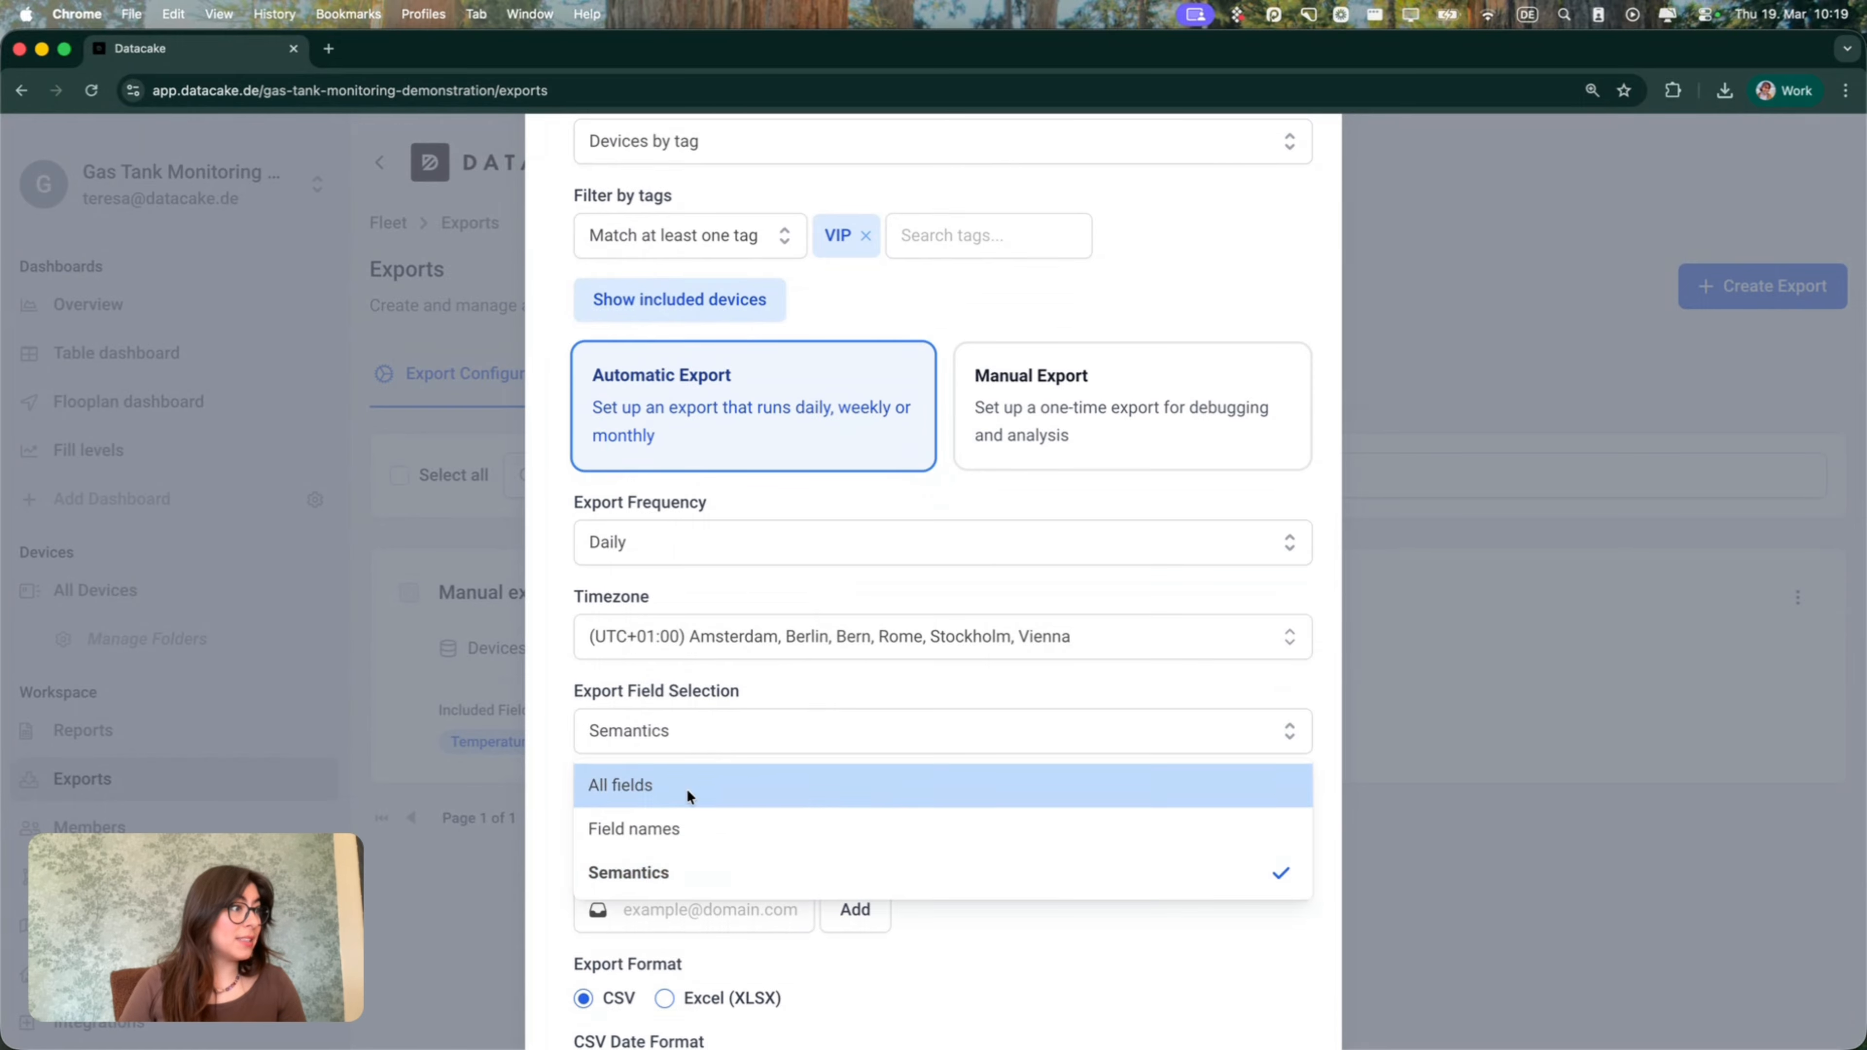
{"action": "left_click", "coordinate": [655, 826]}
{"action": "left_click", "coordinate": [666, 817]}
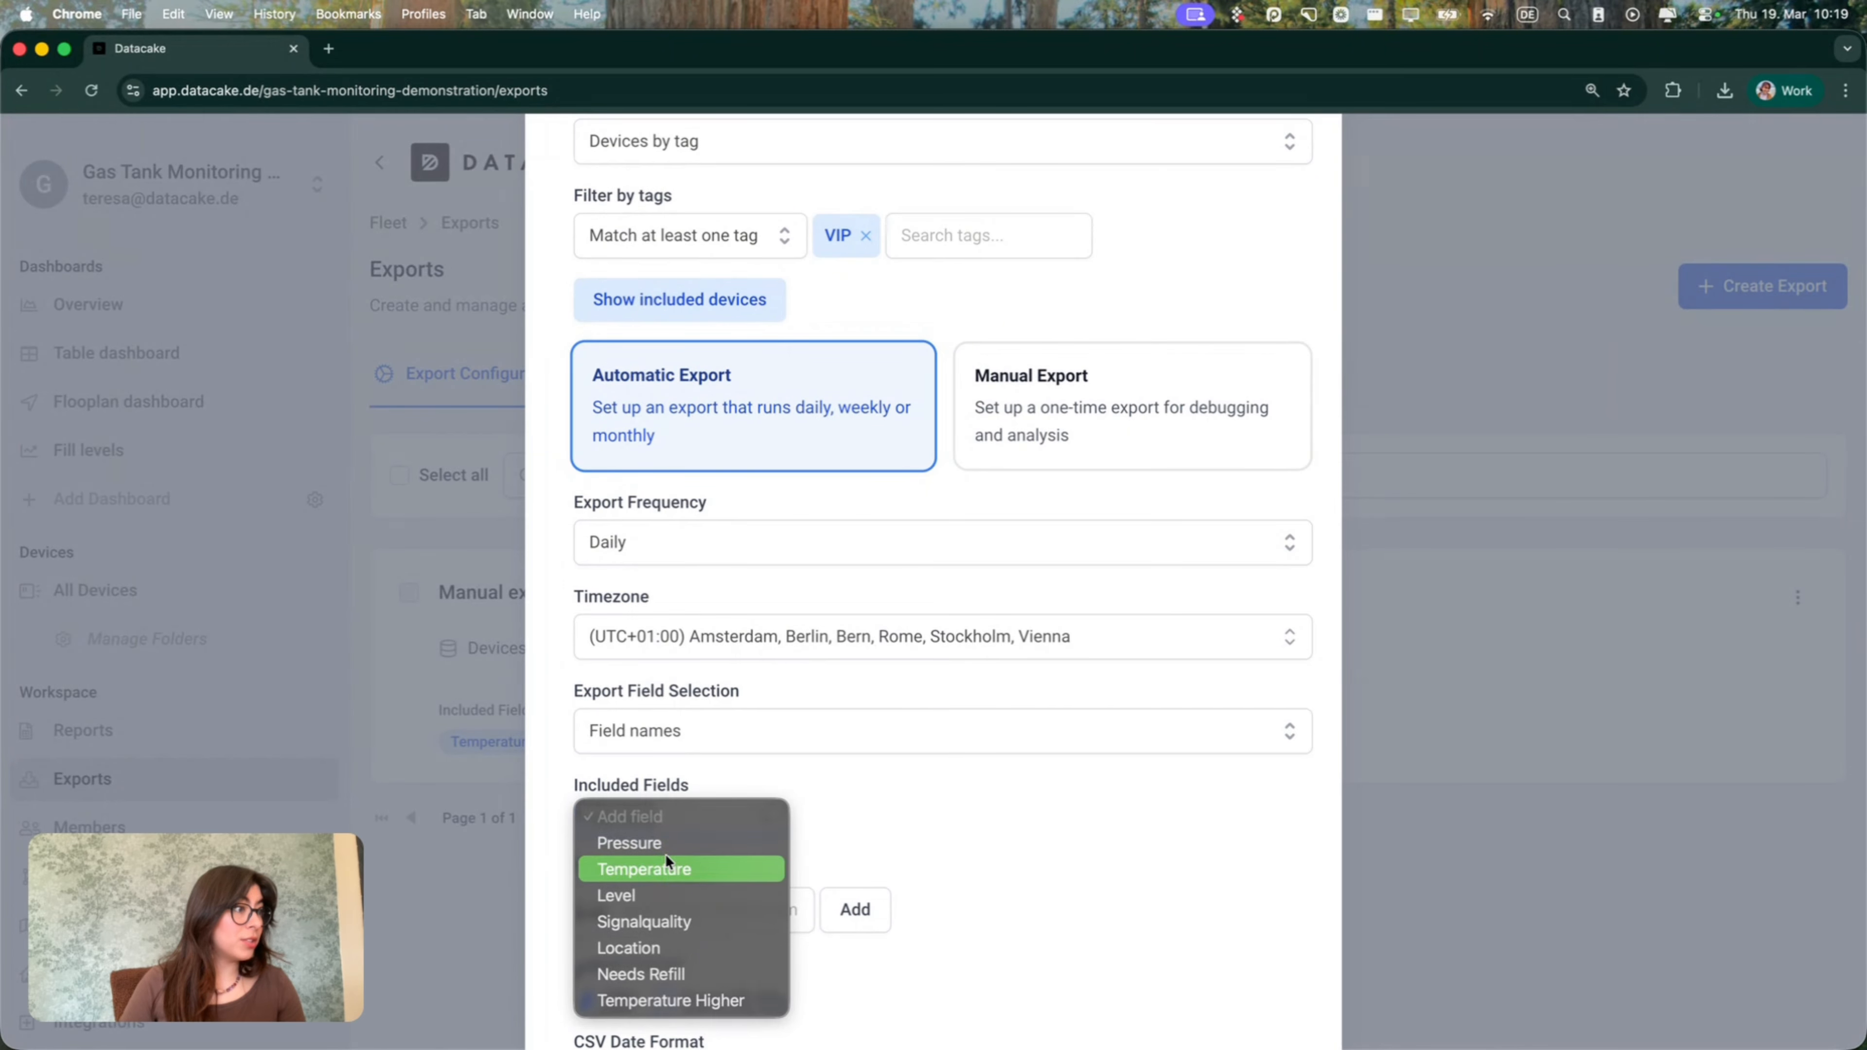
{"action": "left_click", "coordinate": [658, 839]}
{"action": "left_click", "coordinate": [659, 821]}
{"action": "left_click", "coordinate": [657, 846]}
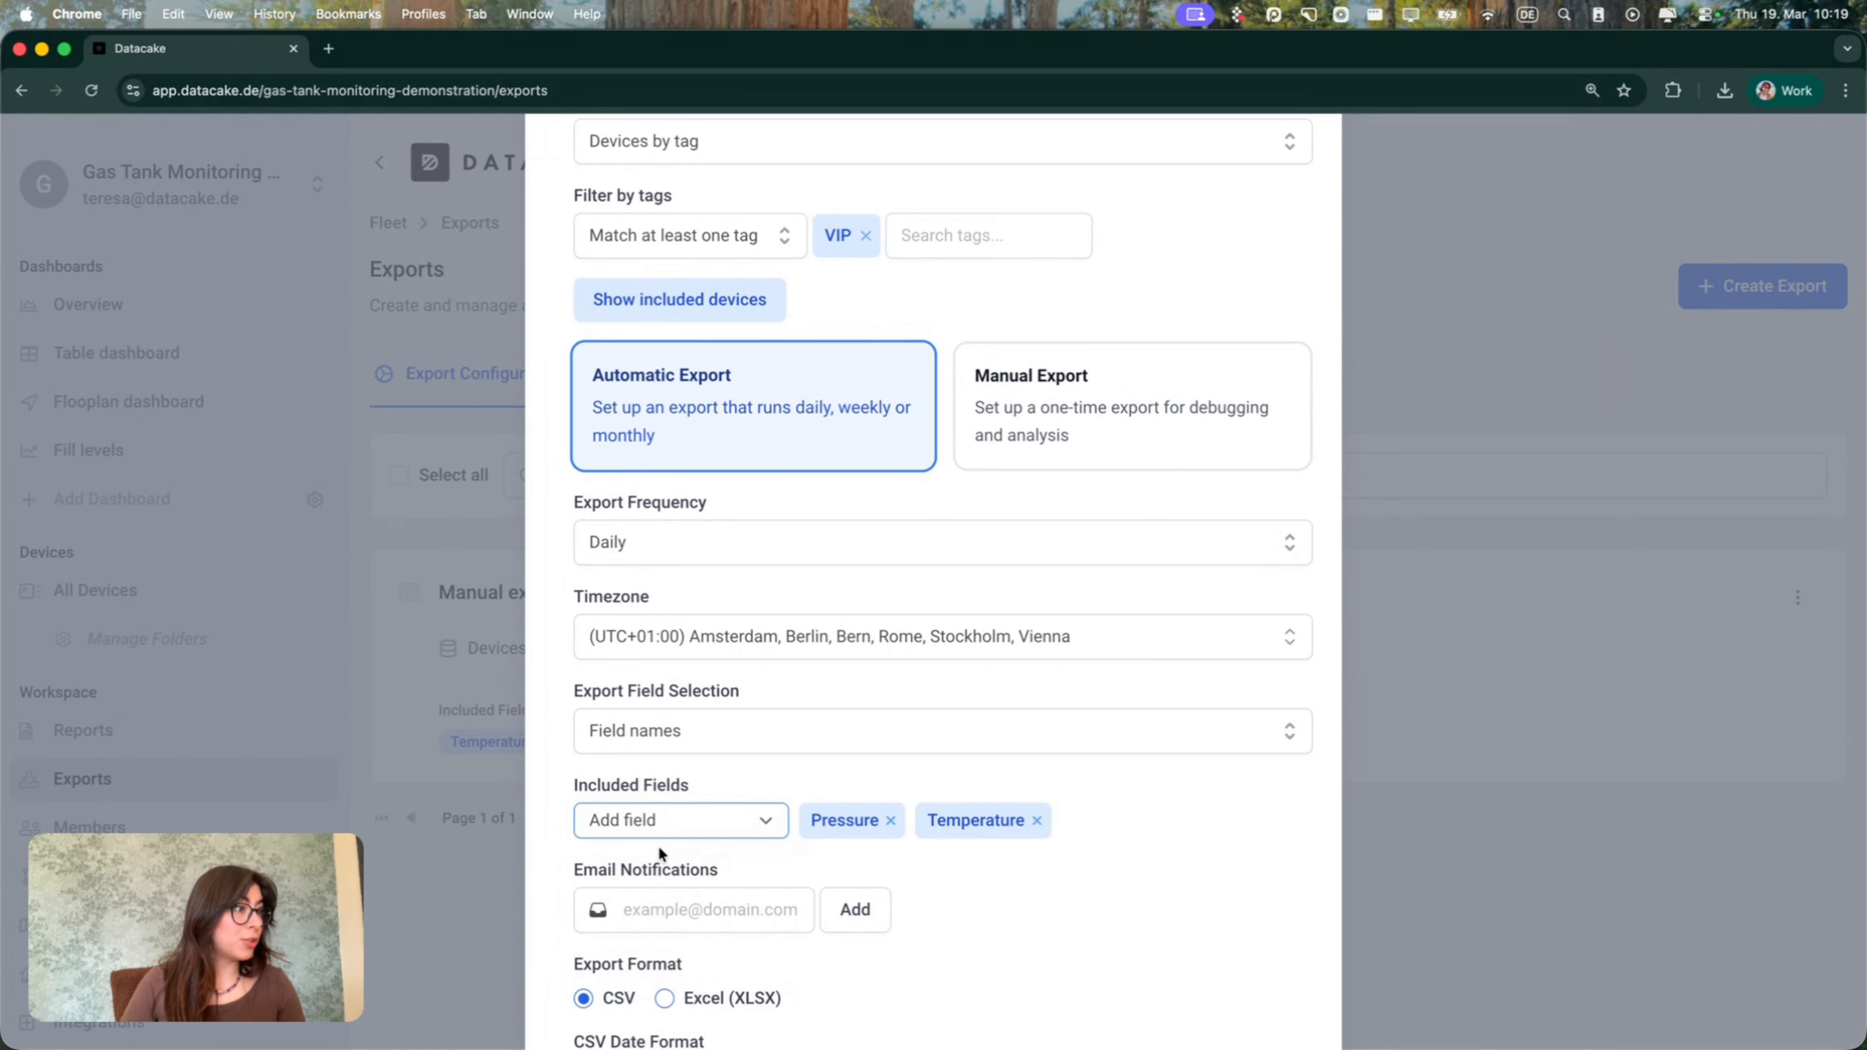
{"action": "left_click", "coordinate": [677, 825]}
{"action": "left_click", "coordinate": [661, 838]}
- Add a workspace member's e-mail as notification recipient and create the automatic export
{"action": "scroll", "coordinate": [897, 876], "scroll_direction": "down", "scroll_amount": 5}
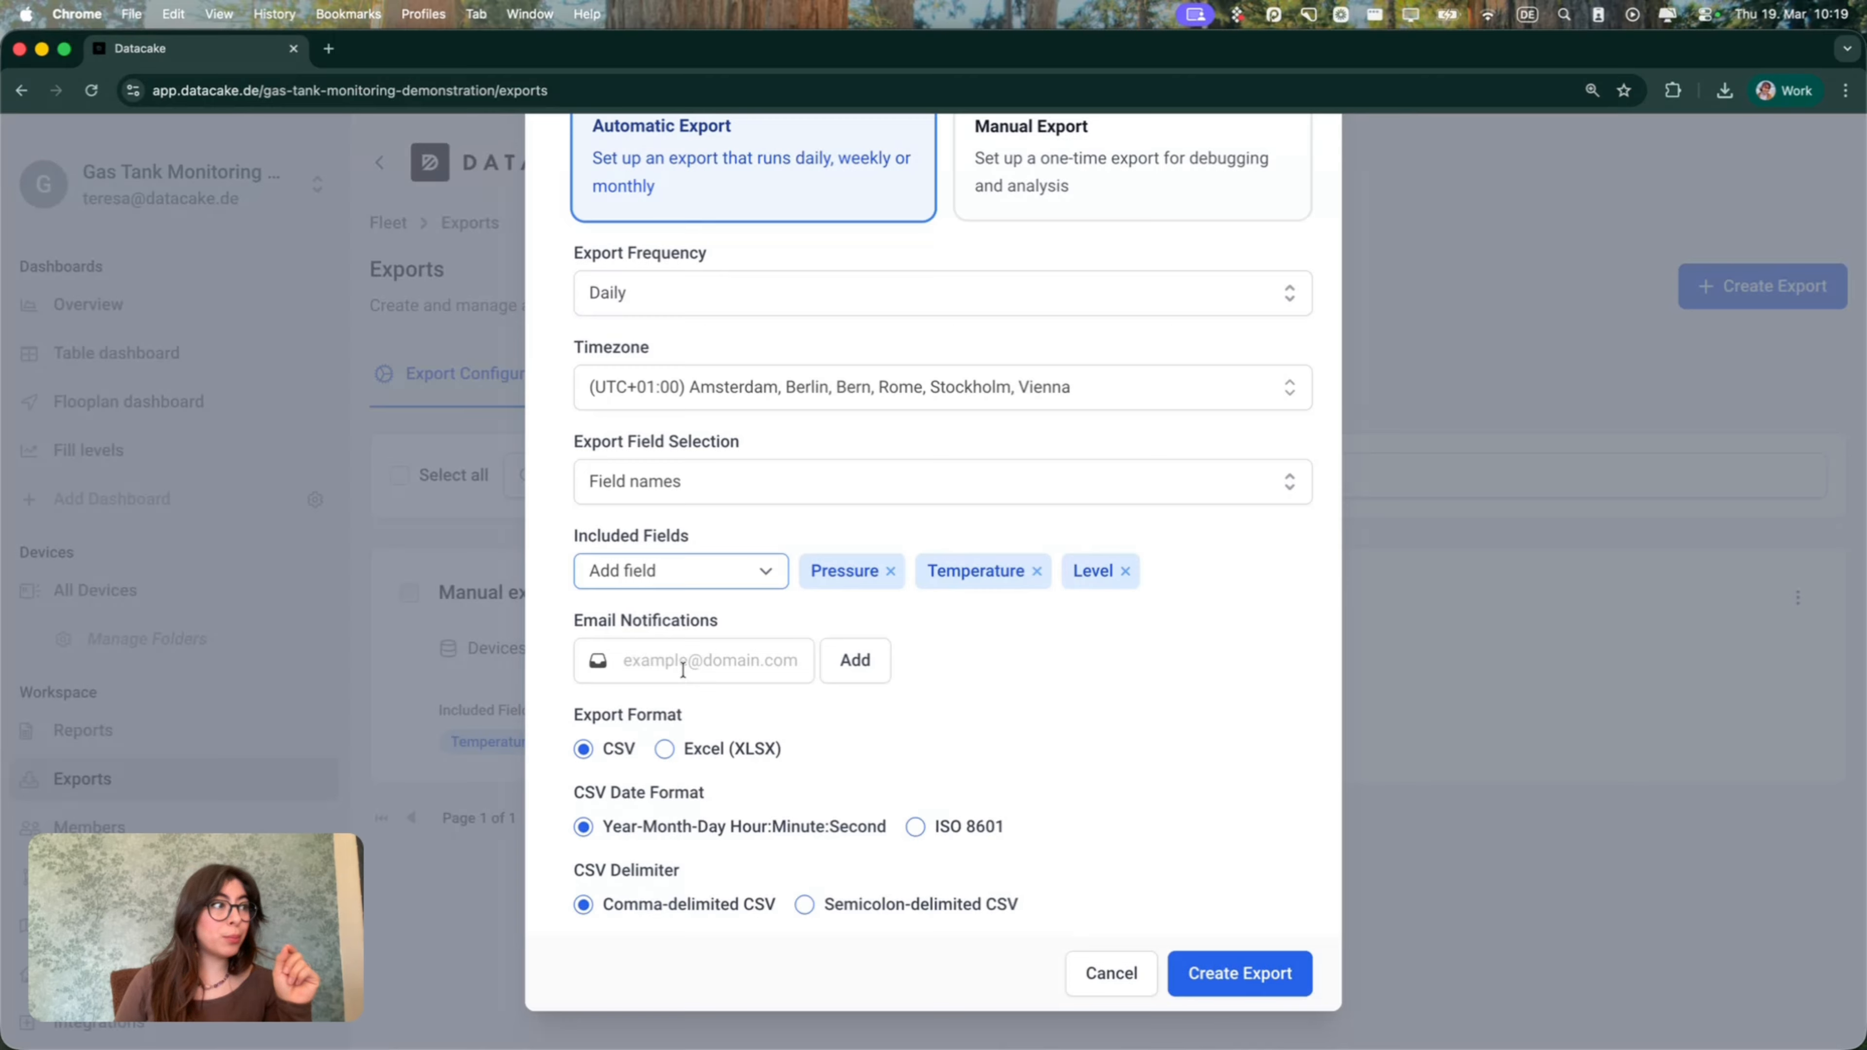
{"action": "left_click", "coordinate": [683, 669]}
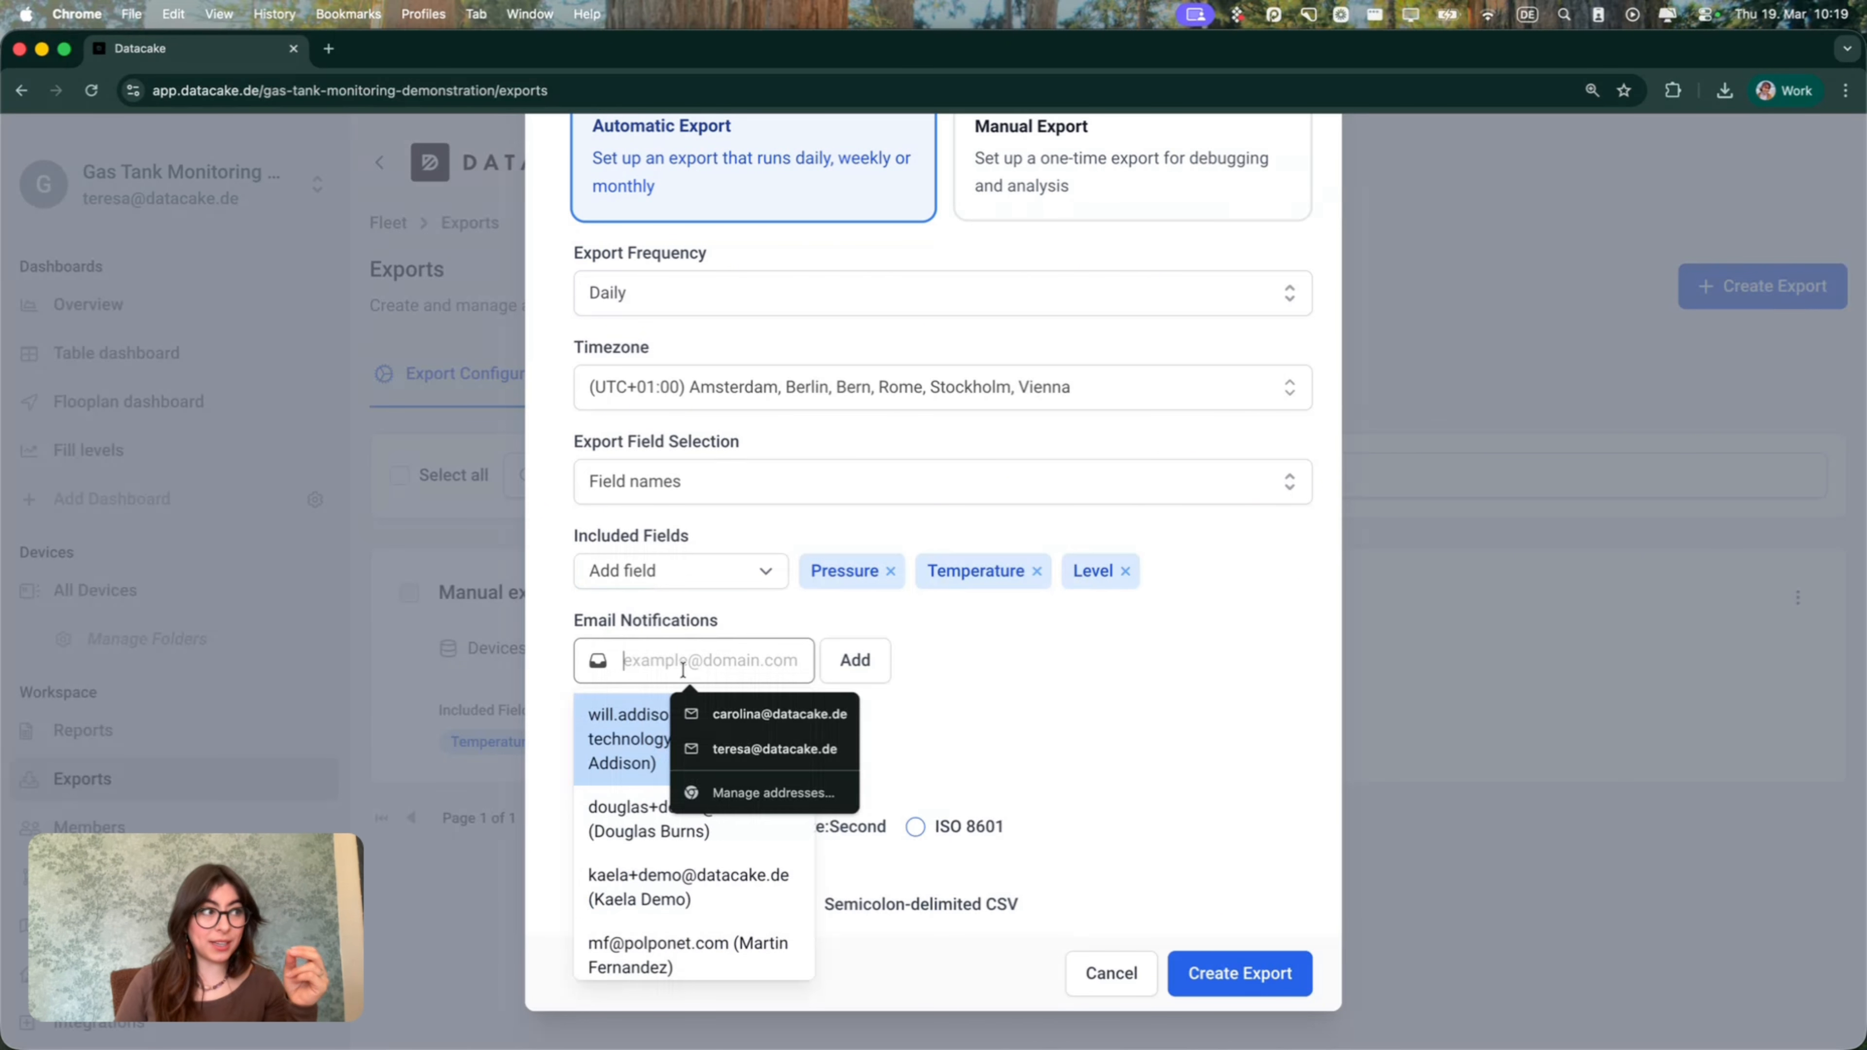
{"action": "type", "text": "tere"}
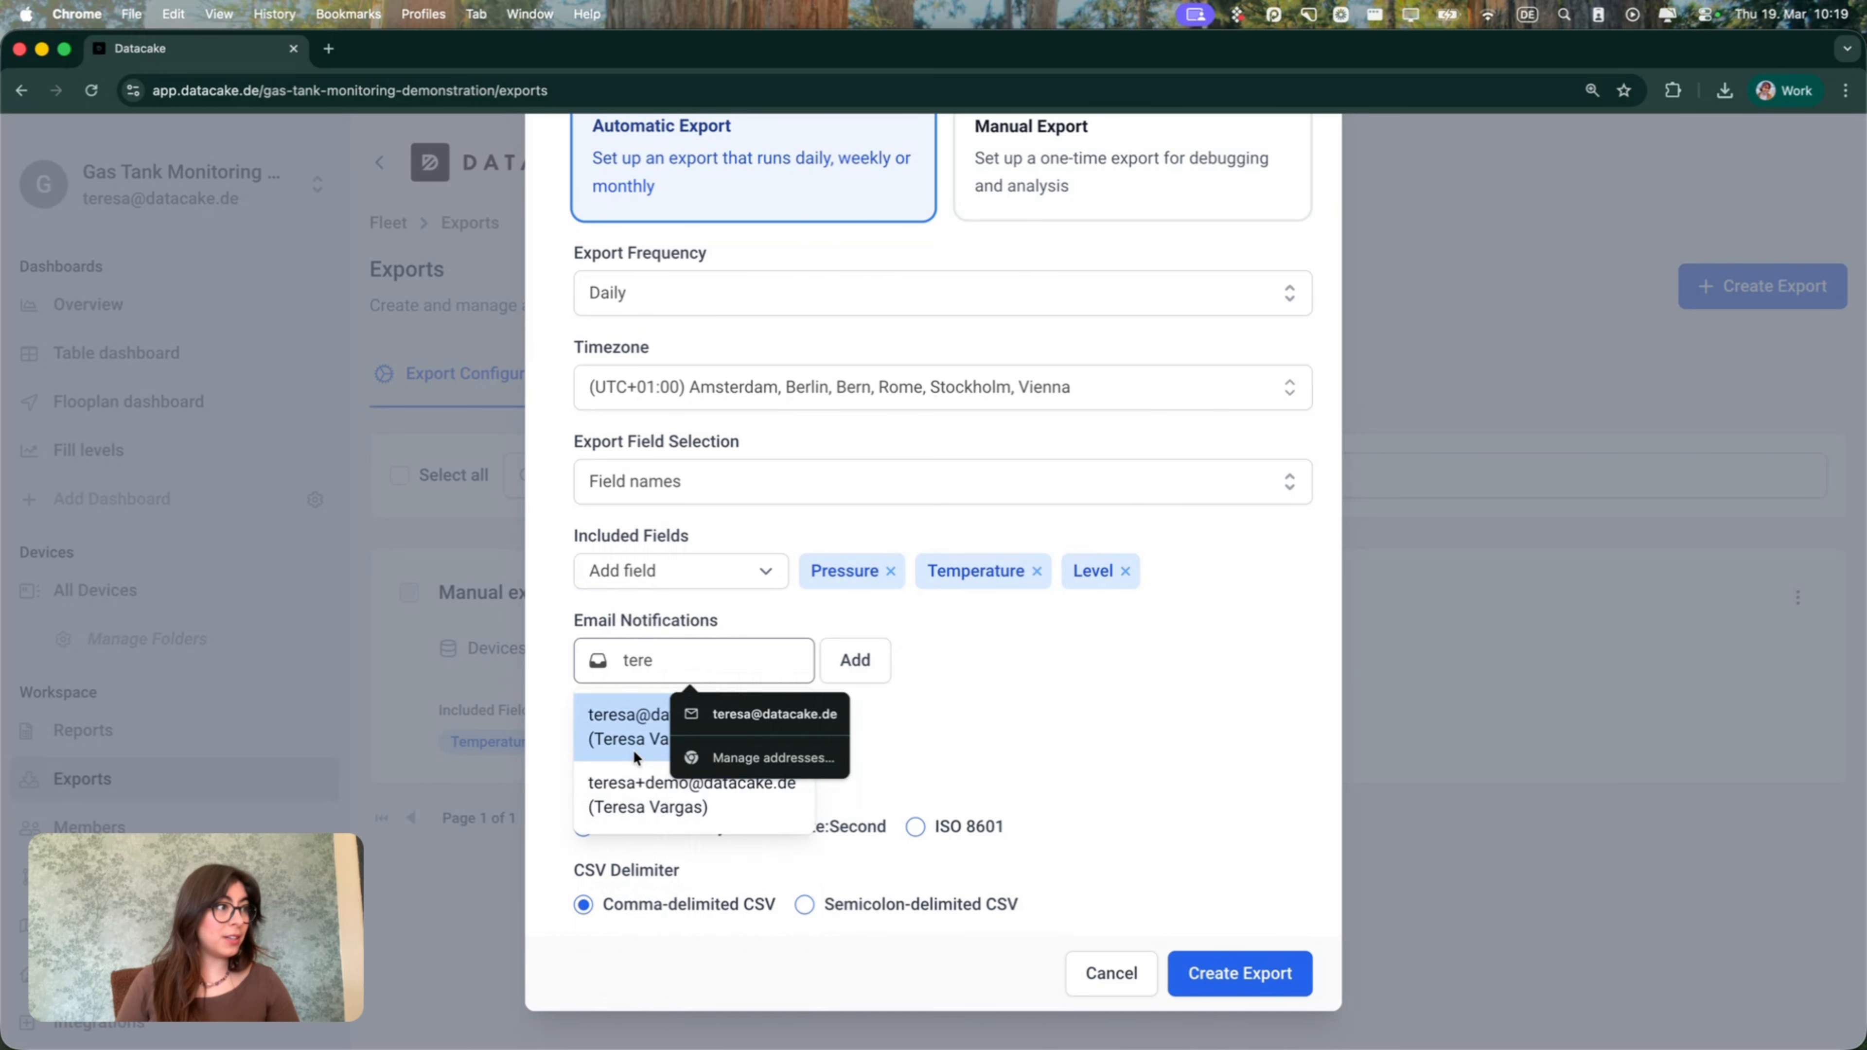
{"action": "left_click", "coordinate": [633, 751]}
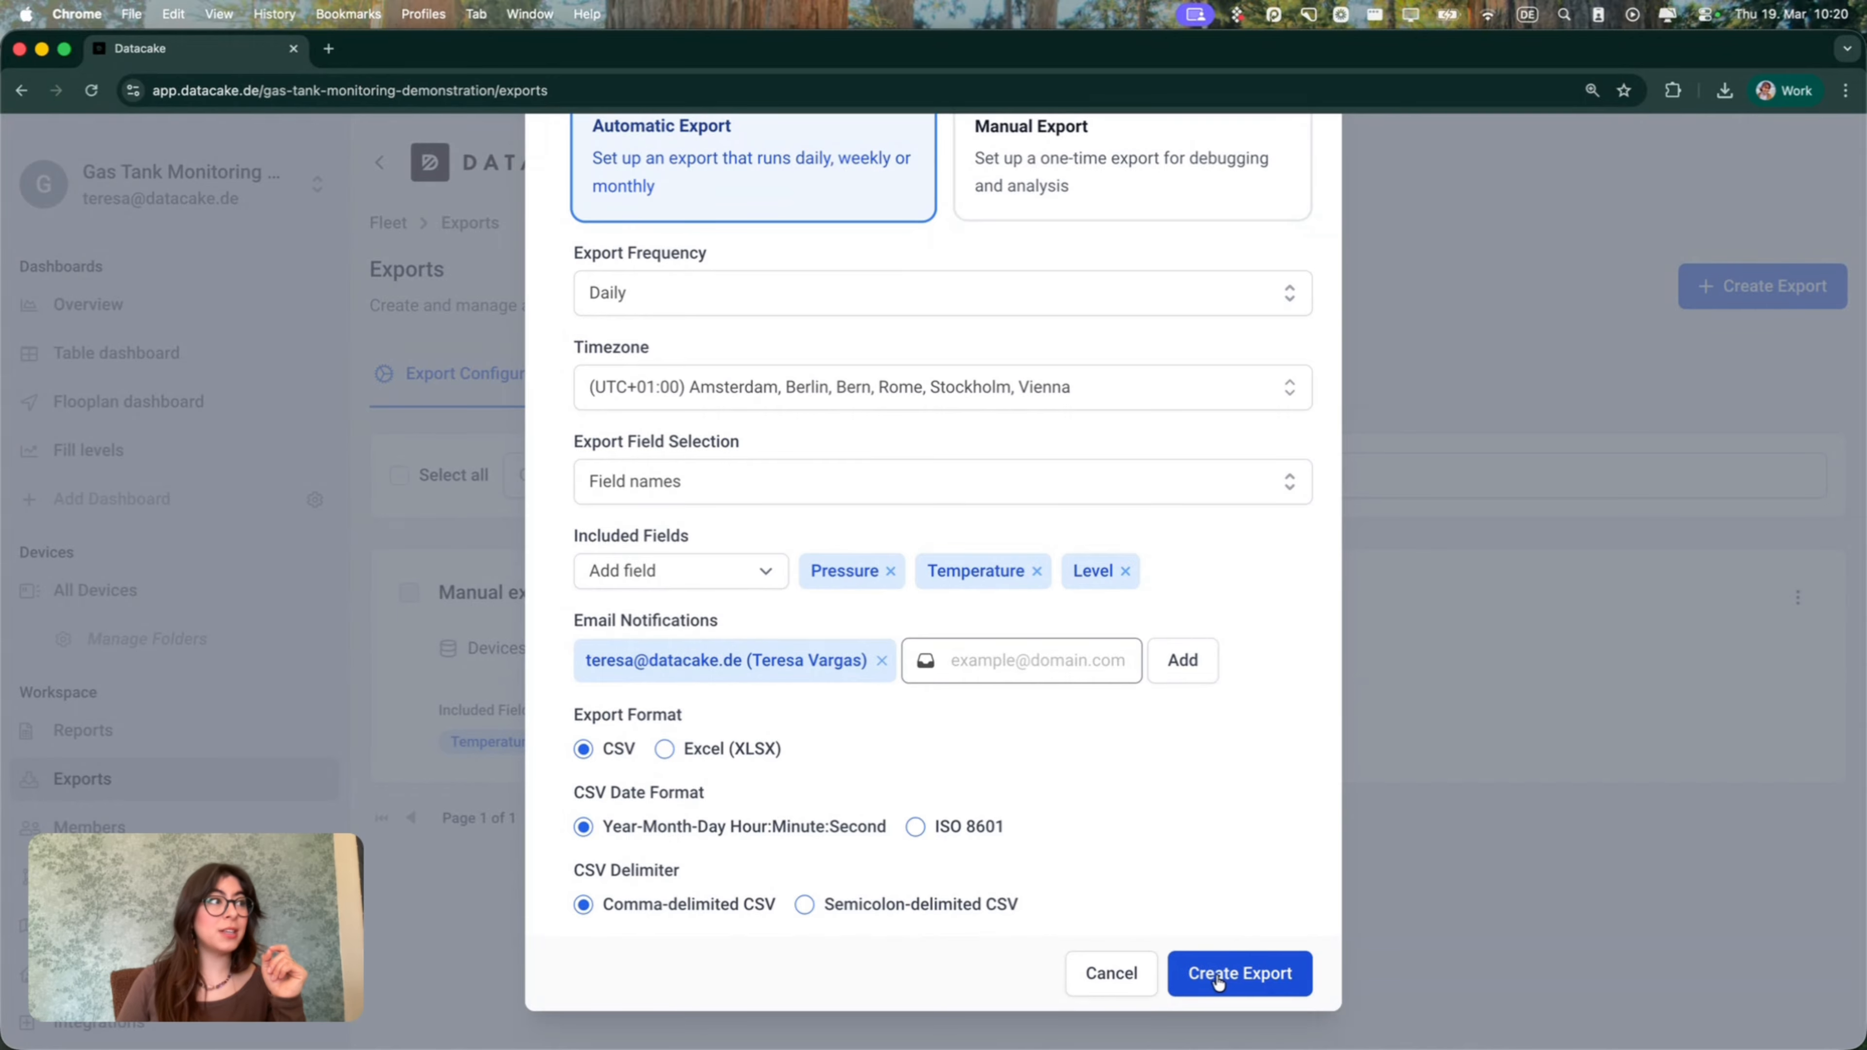
{"action": "scroll", "coordinate": [1171, 728], "scroll_direction": "up", "scroll_amount": 2}
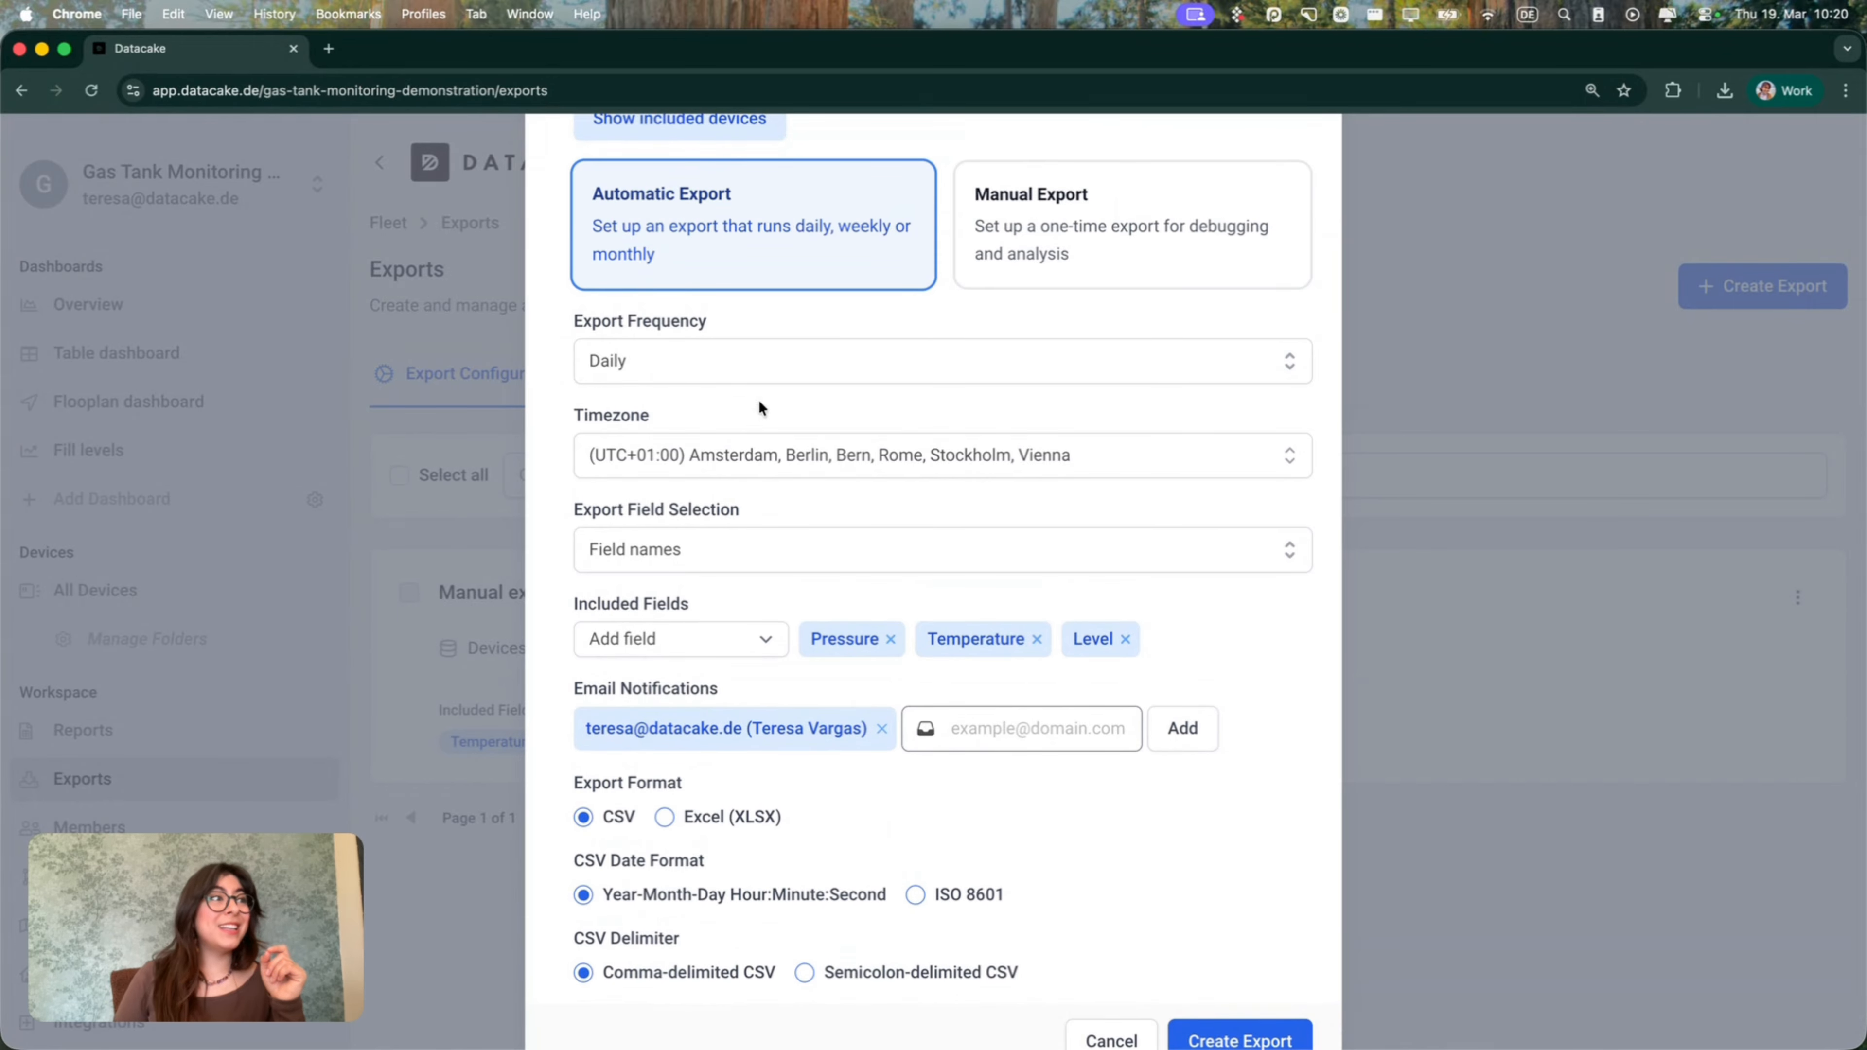
{"action": "scroll", "coordinate": [1160, 823], "scroll_direction": "down", "scroll_amount": 2}
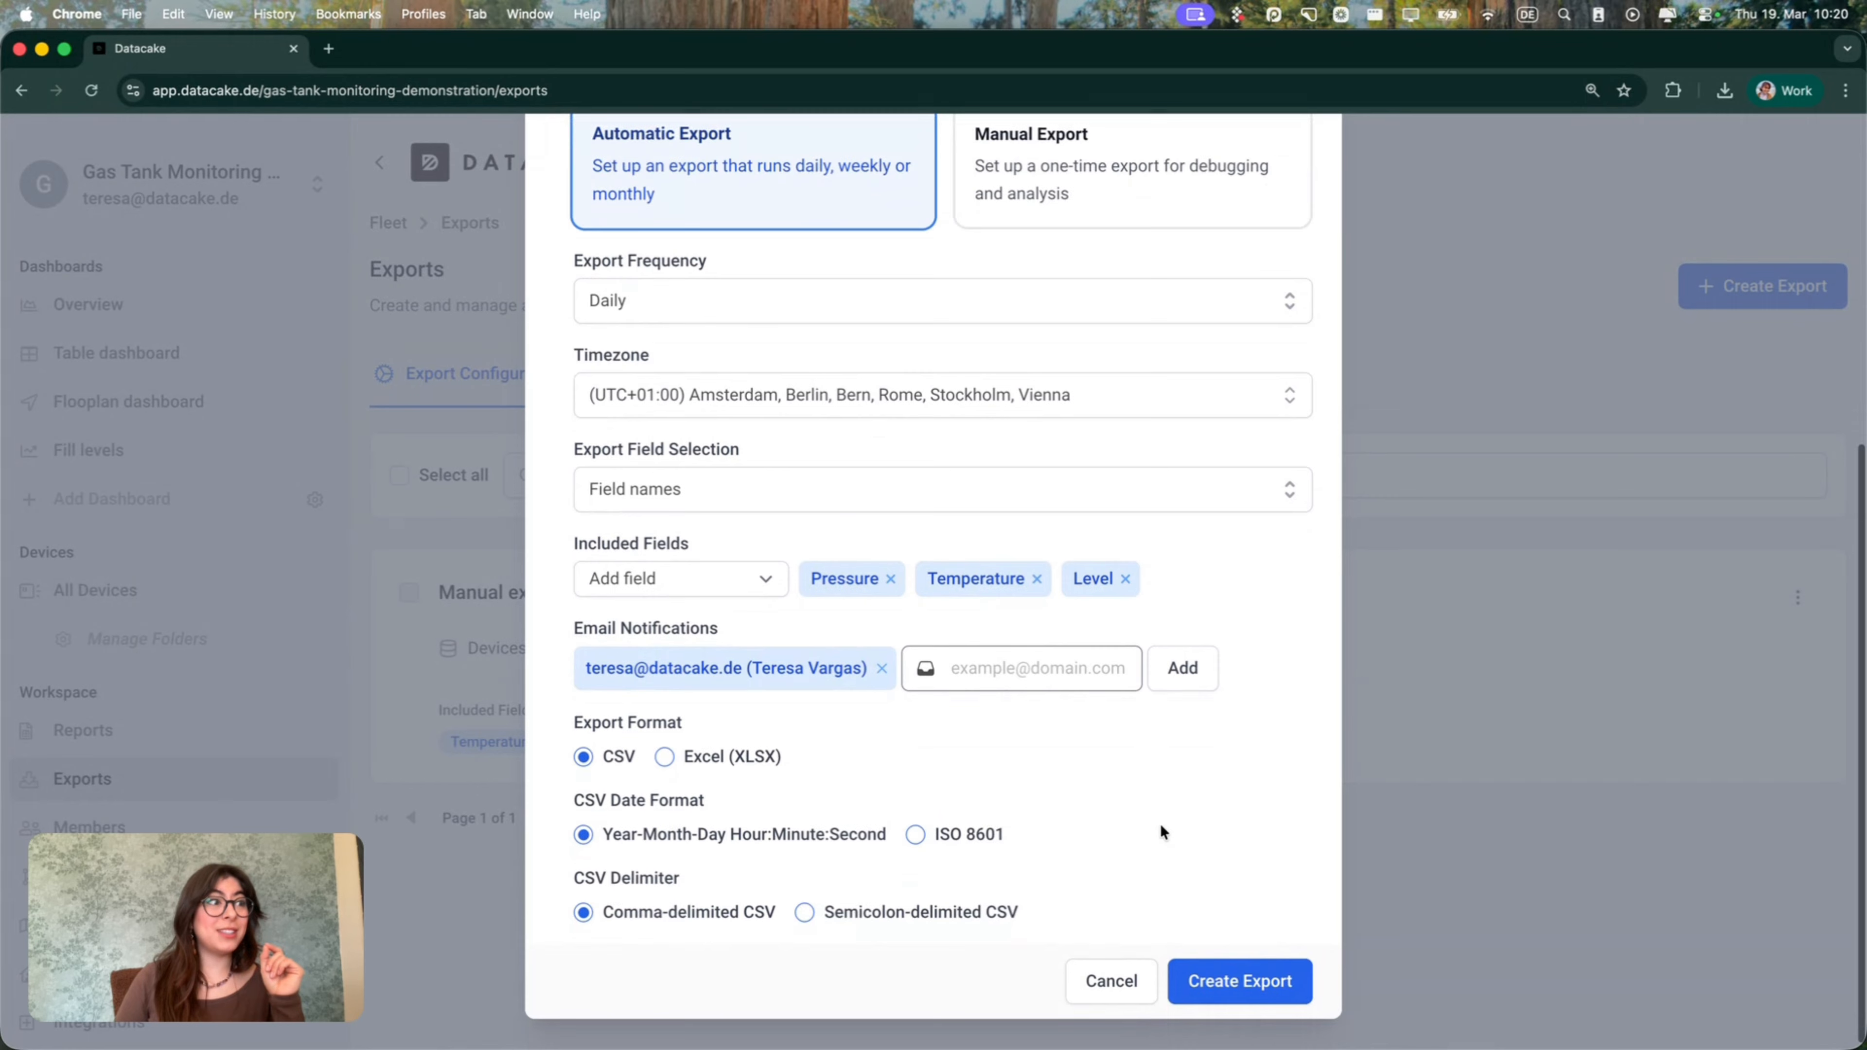
{"action": "left_click", "coordinate": [1238, 978]}
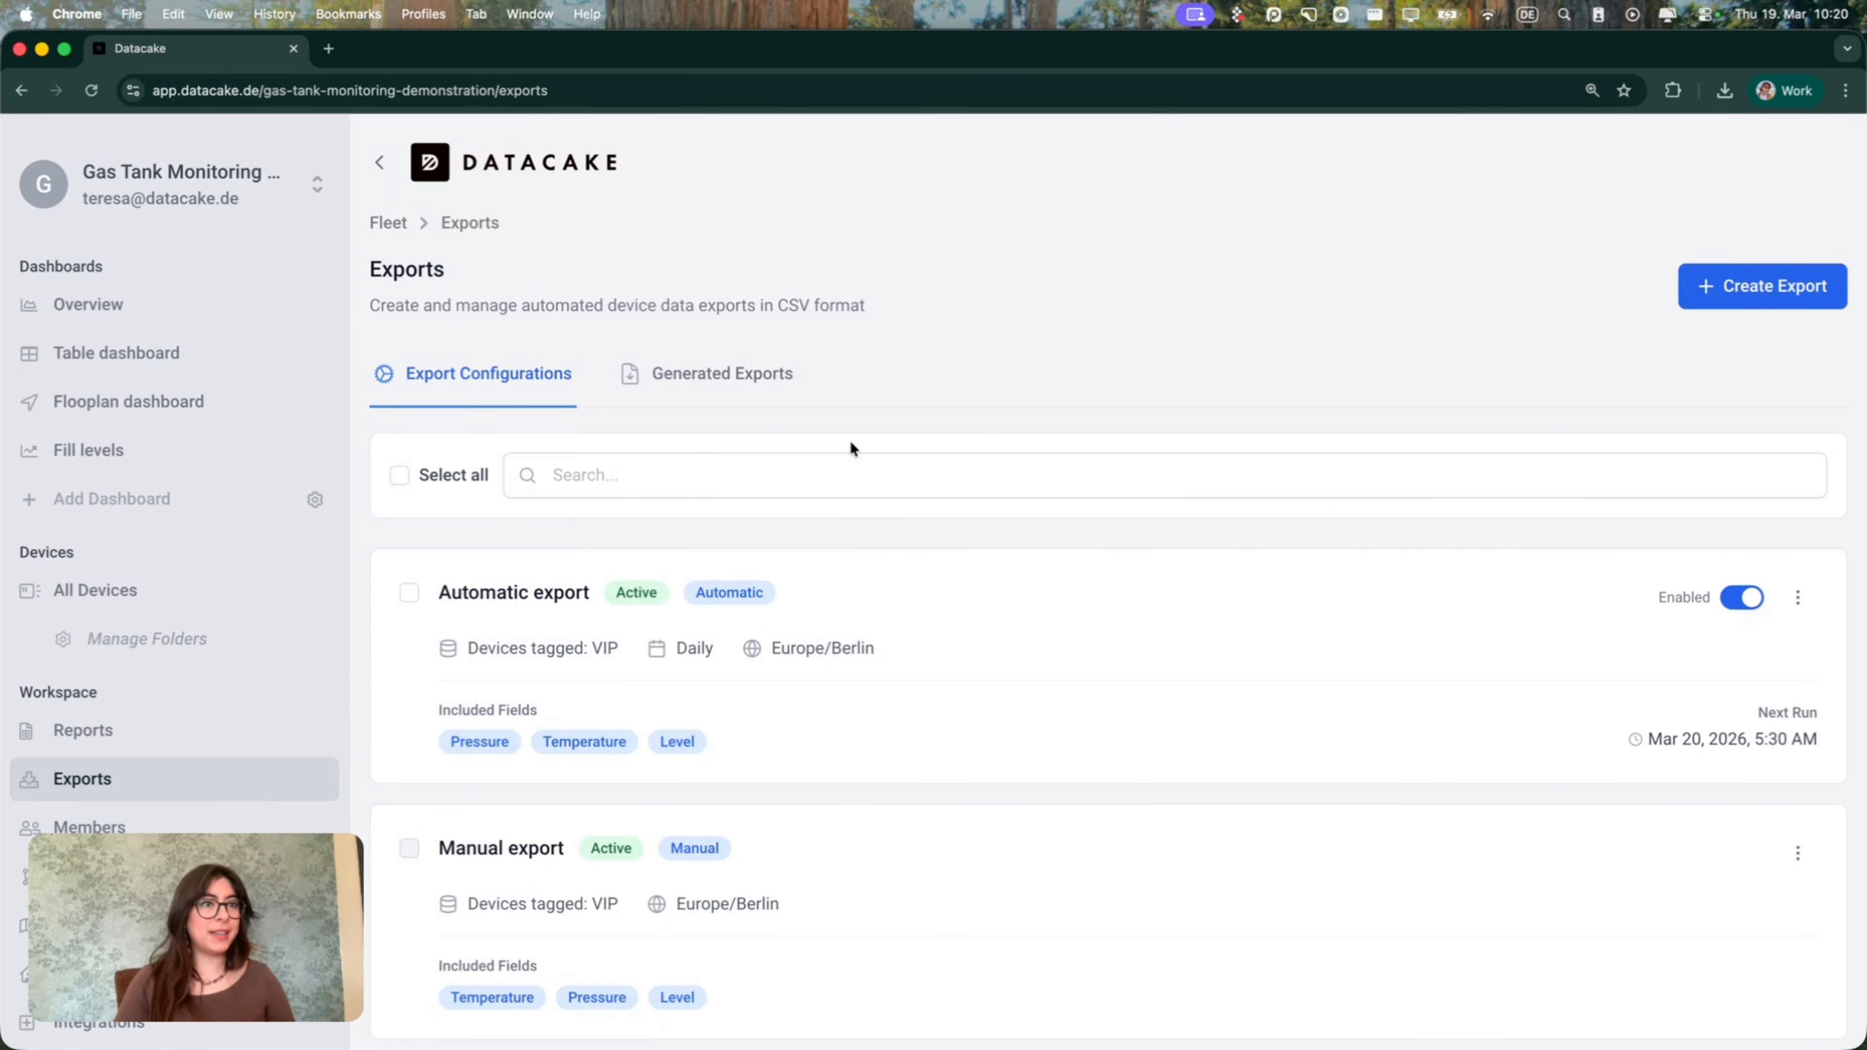
- Edit the Automatic export configuration to also include the Location field, and save the change
{"action": "scroll", "coordinate": [1302, 682], "scroll_direction": "down", "scroll_amount": 2}
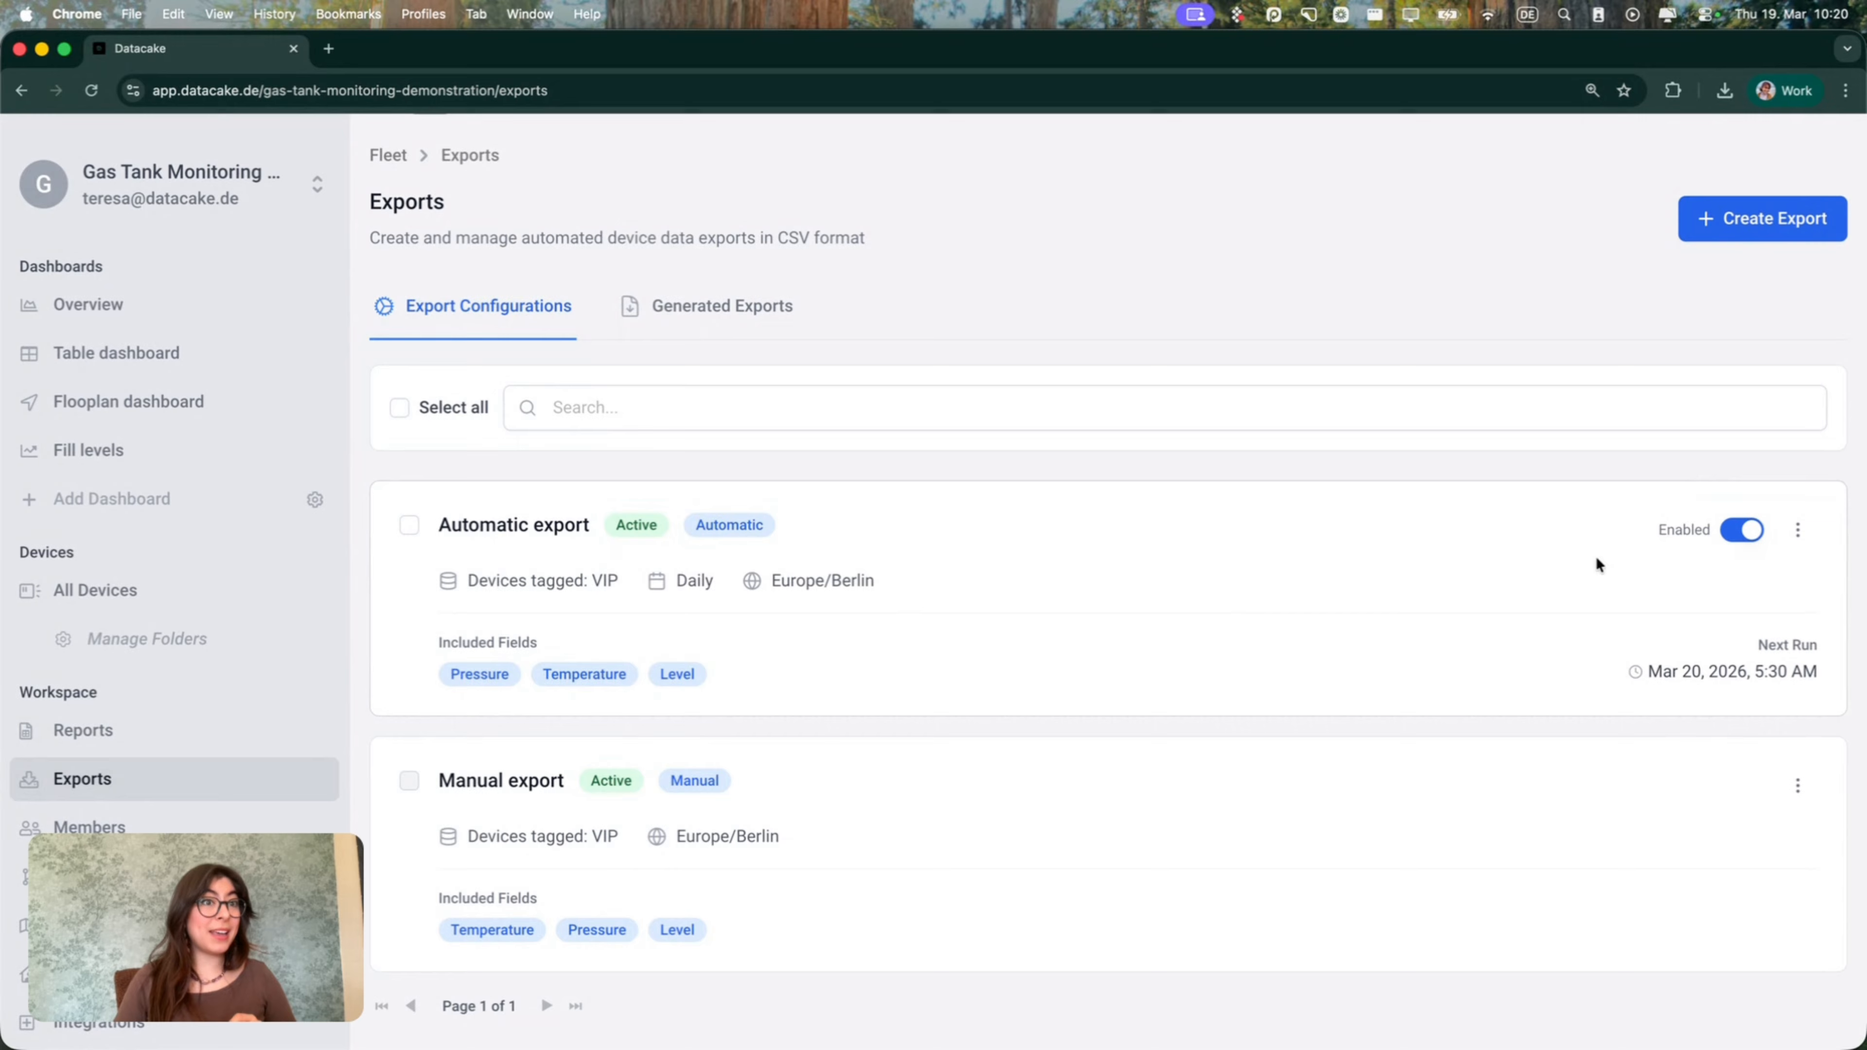
{"action": "left_click", "coordinate": [1798, 531]}
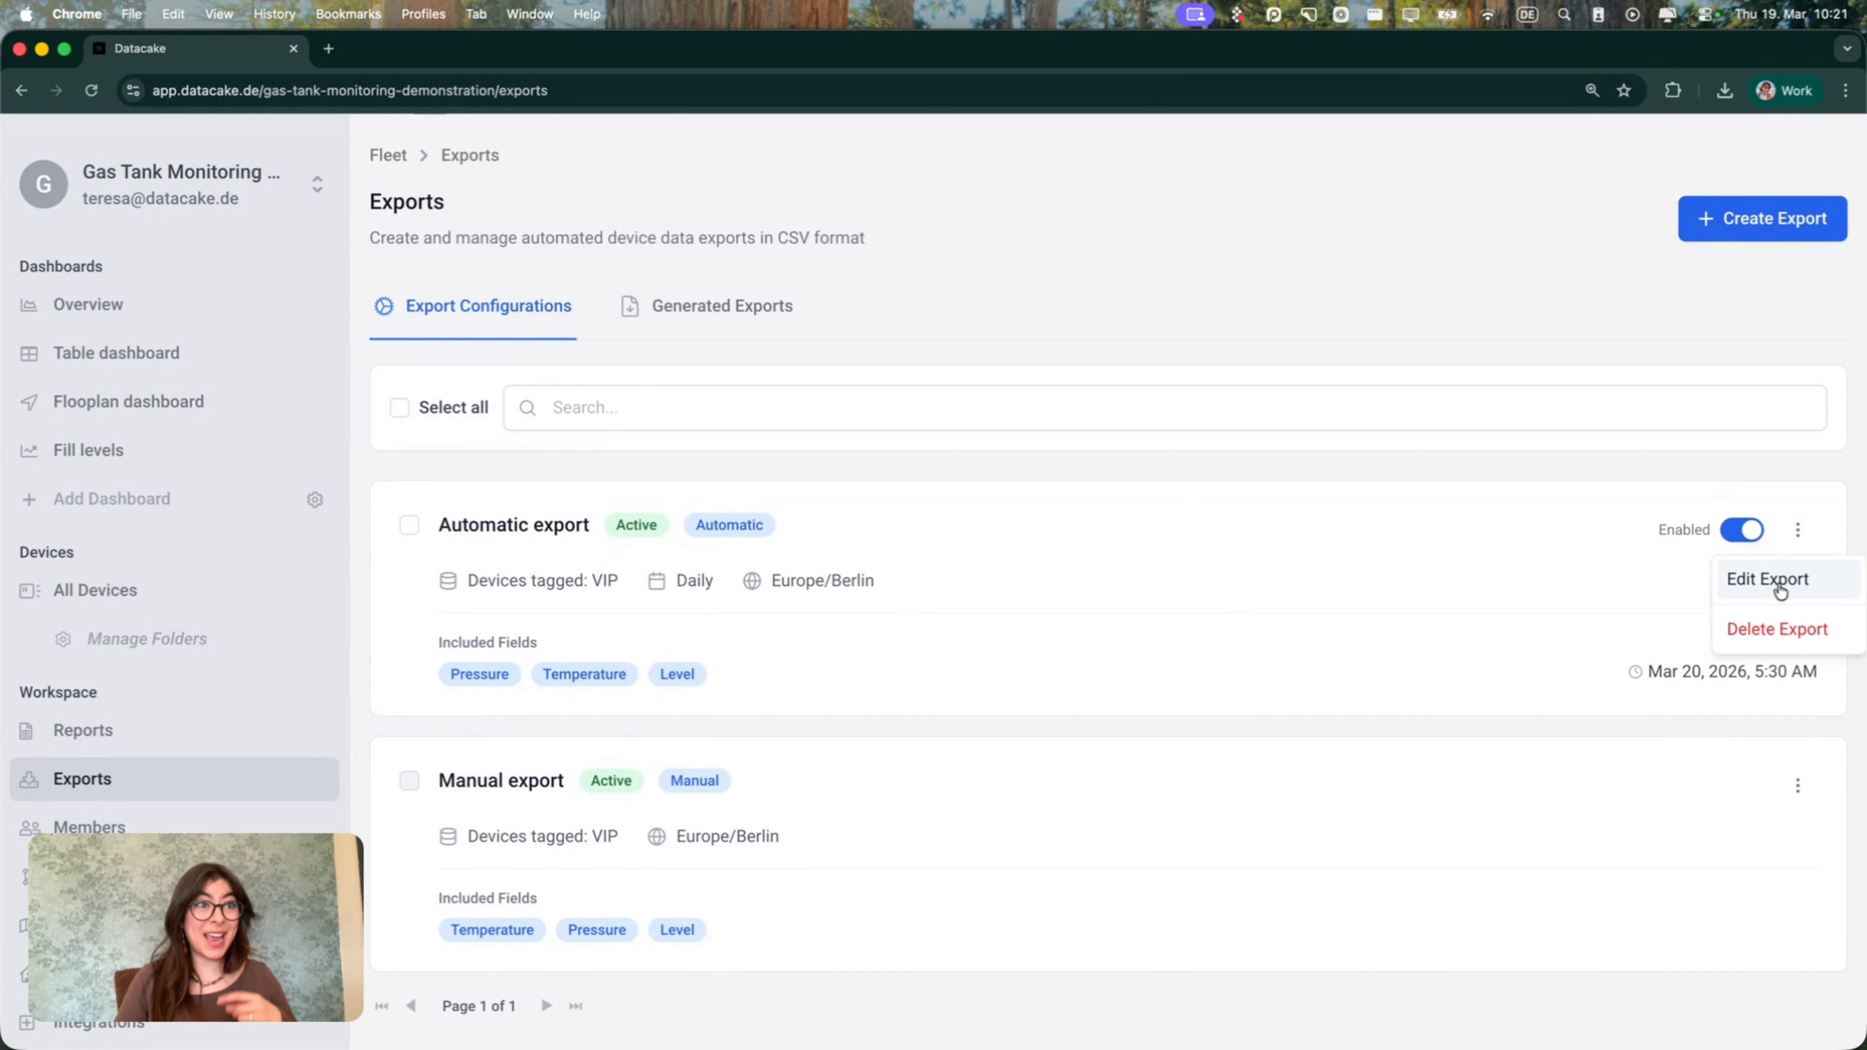
{"action": "left_click", "coordinate": [1779, 581]}
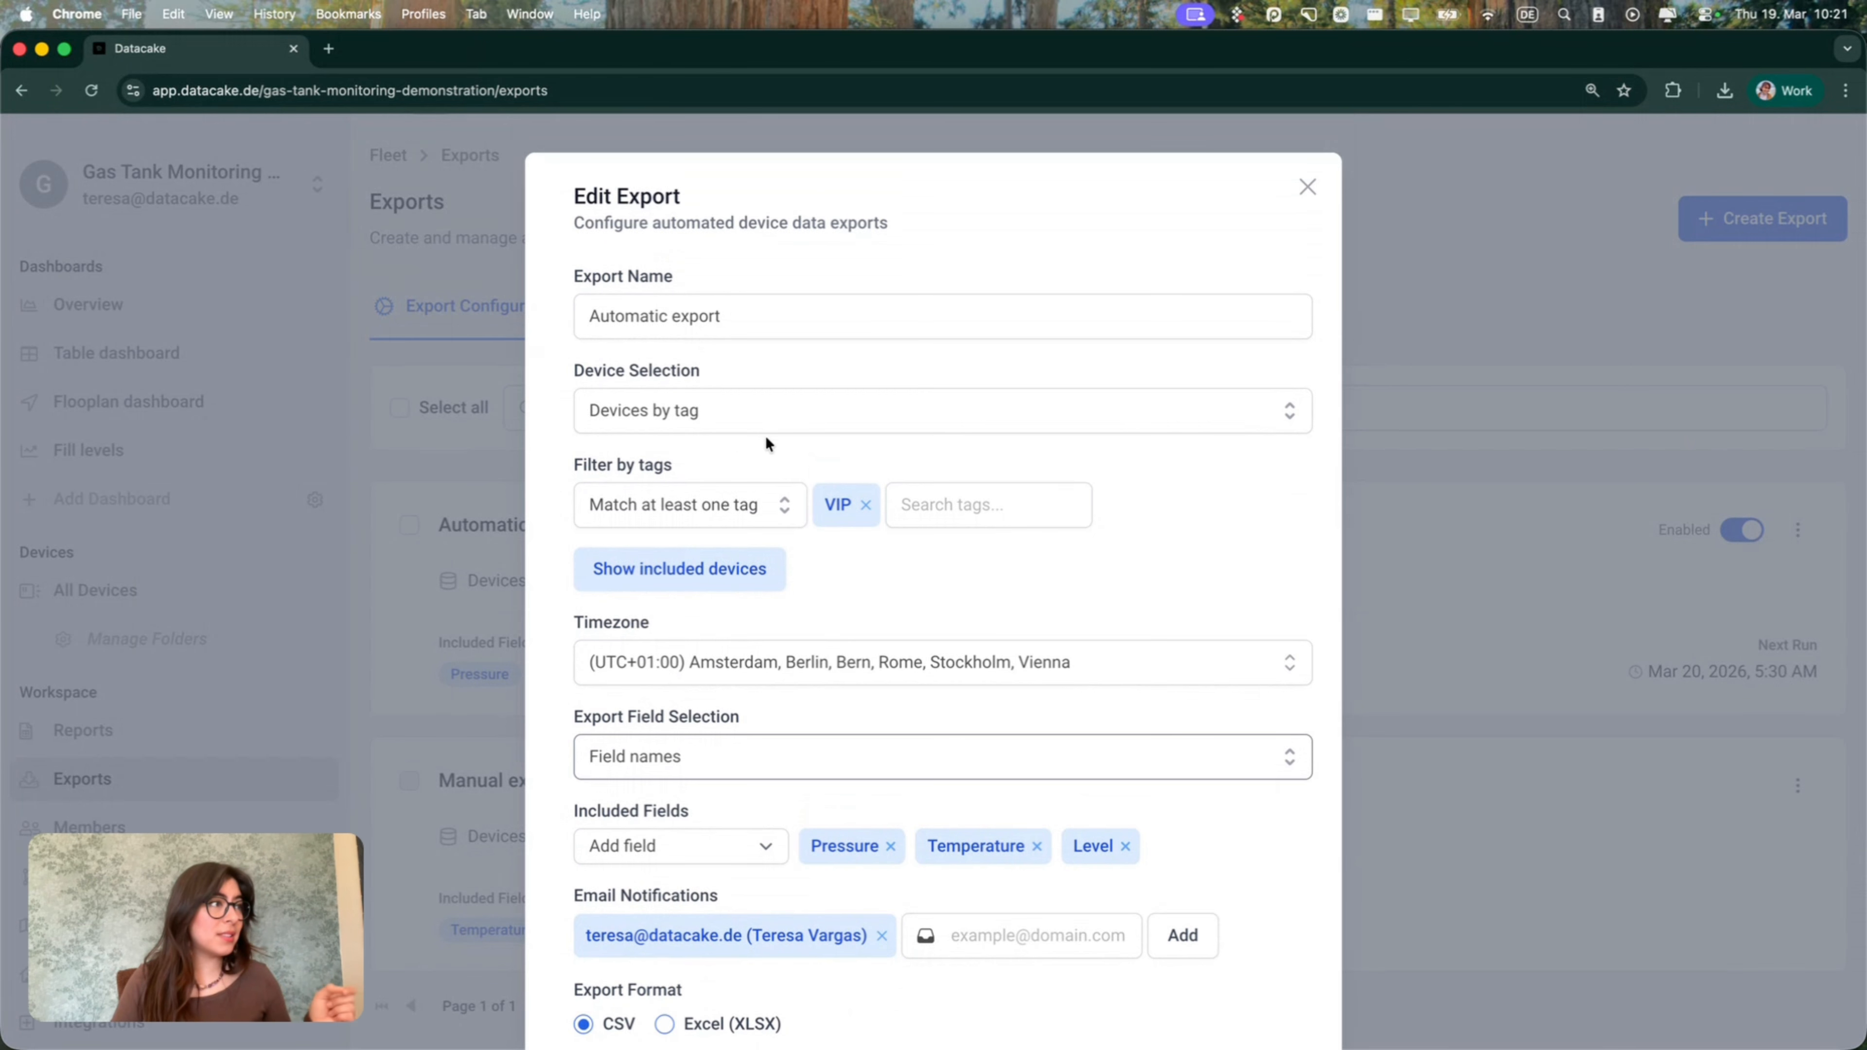
{"action": "scroll", "coordinate": [766, 439], "scroll_direction": "down", "scroll_amount": 3}
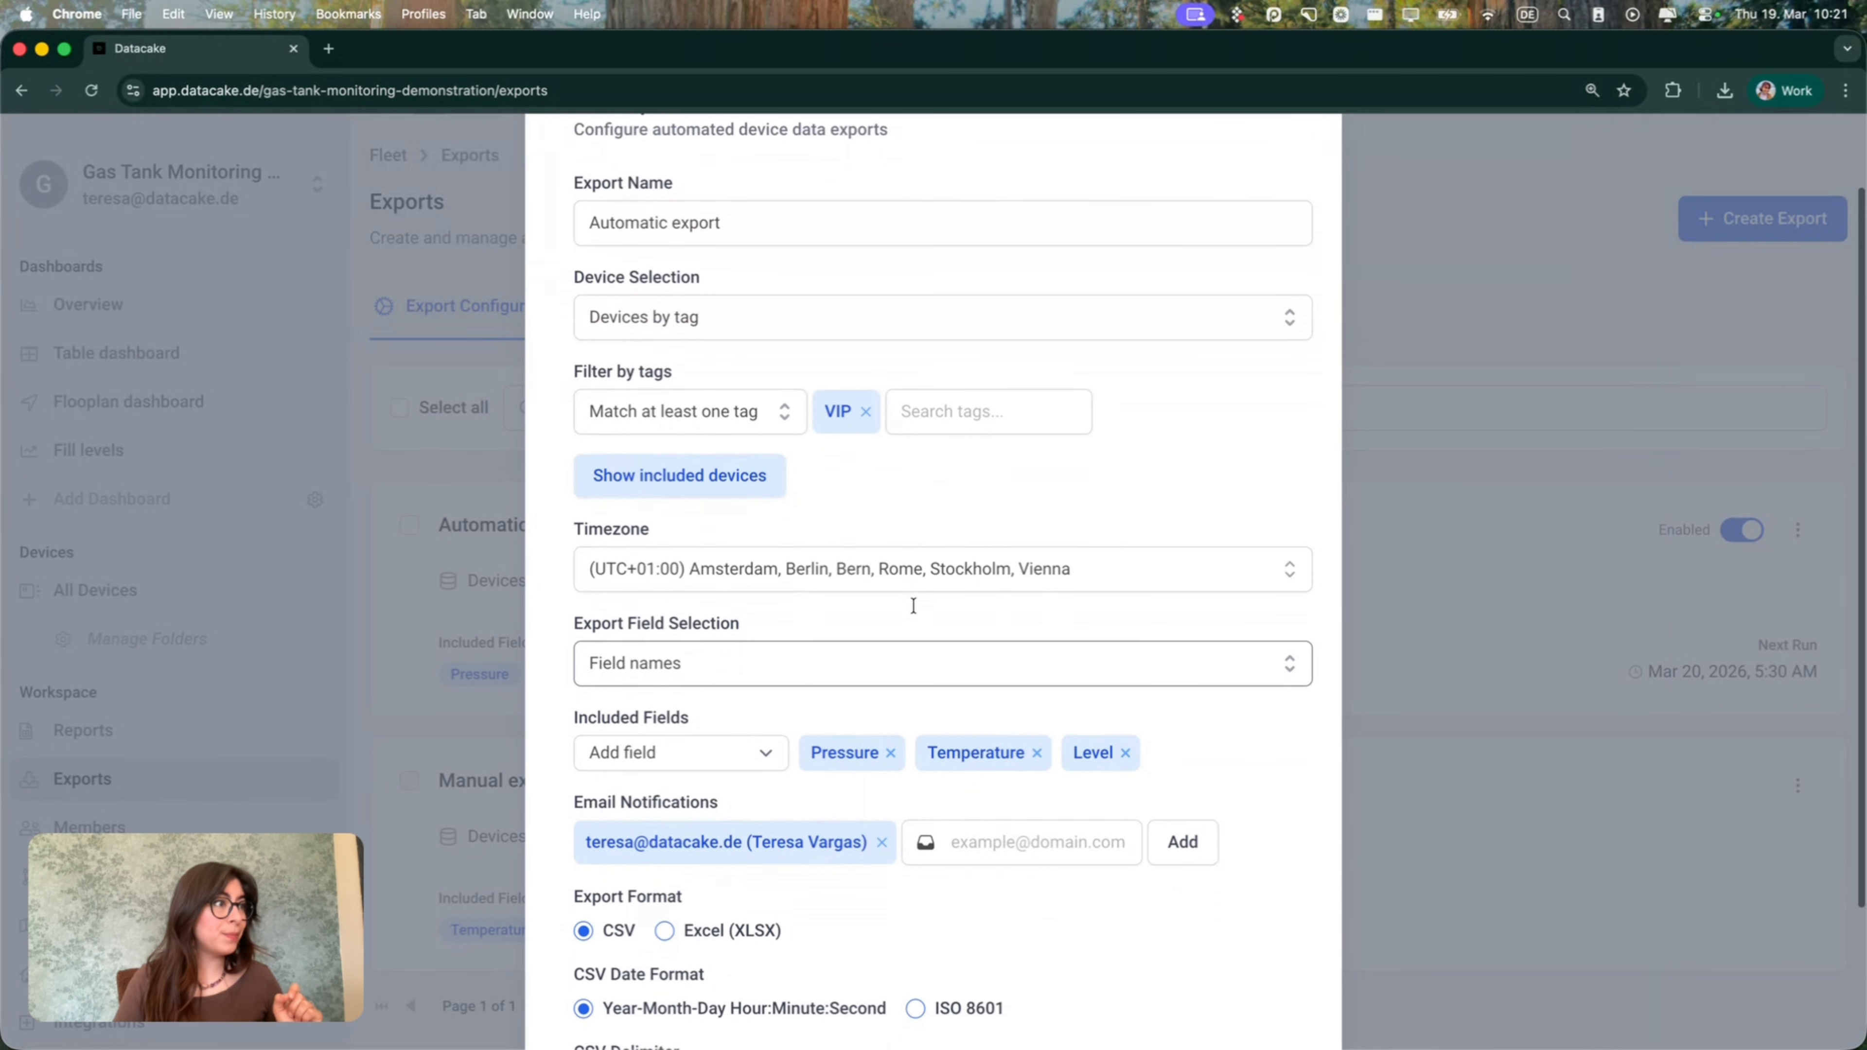
{"action": "scroll", "coordinate": [743, 735], "scroll_direction": "down", "scroll_amount": 3}
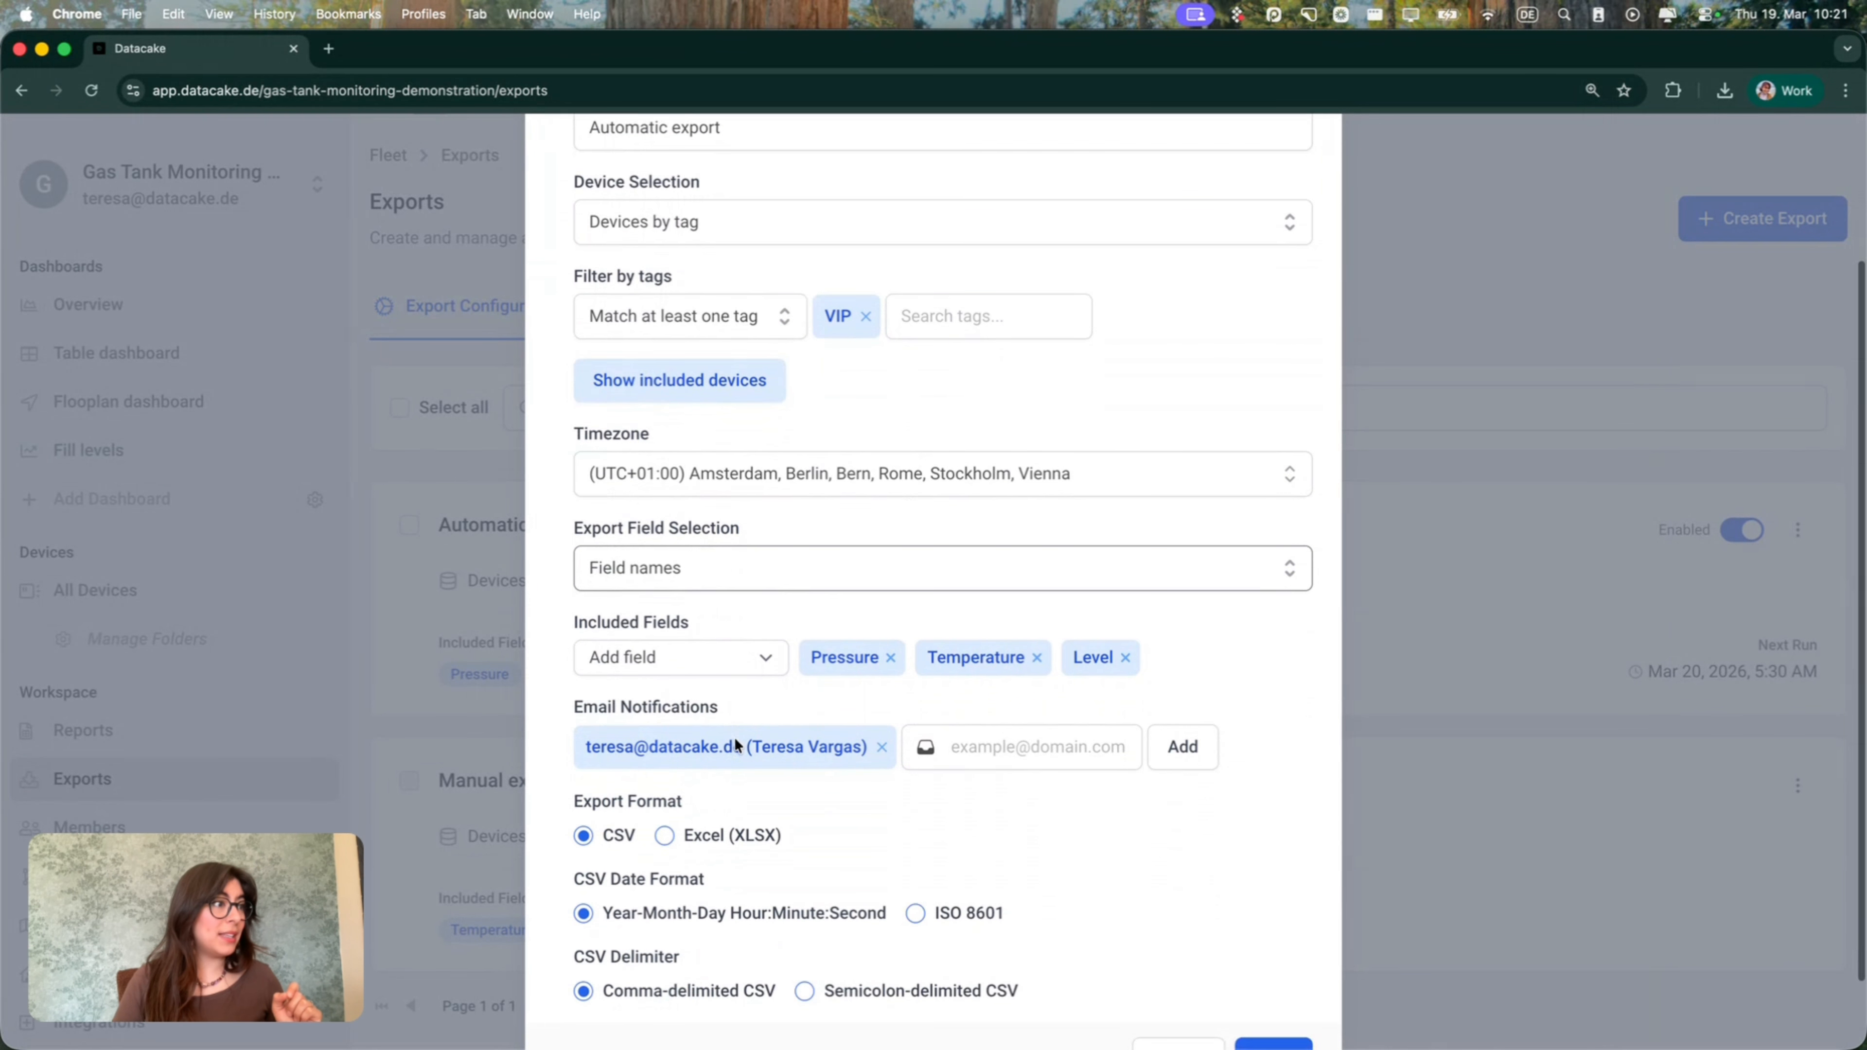
{"action": "left_click", "coordinate": [741, 654]}
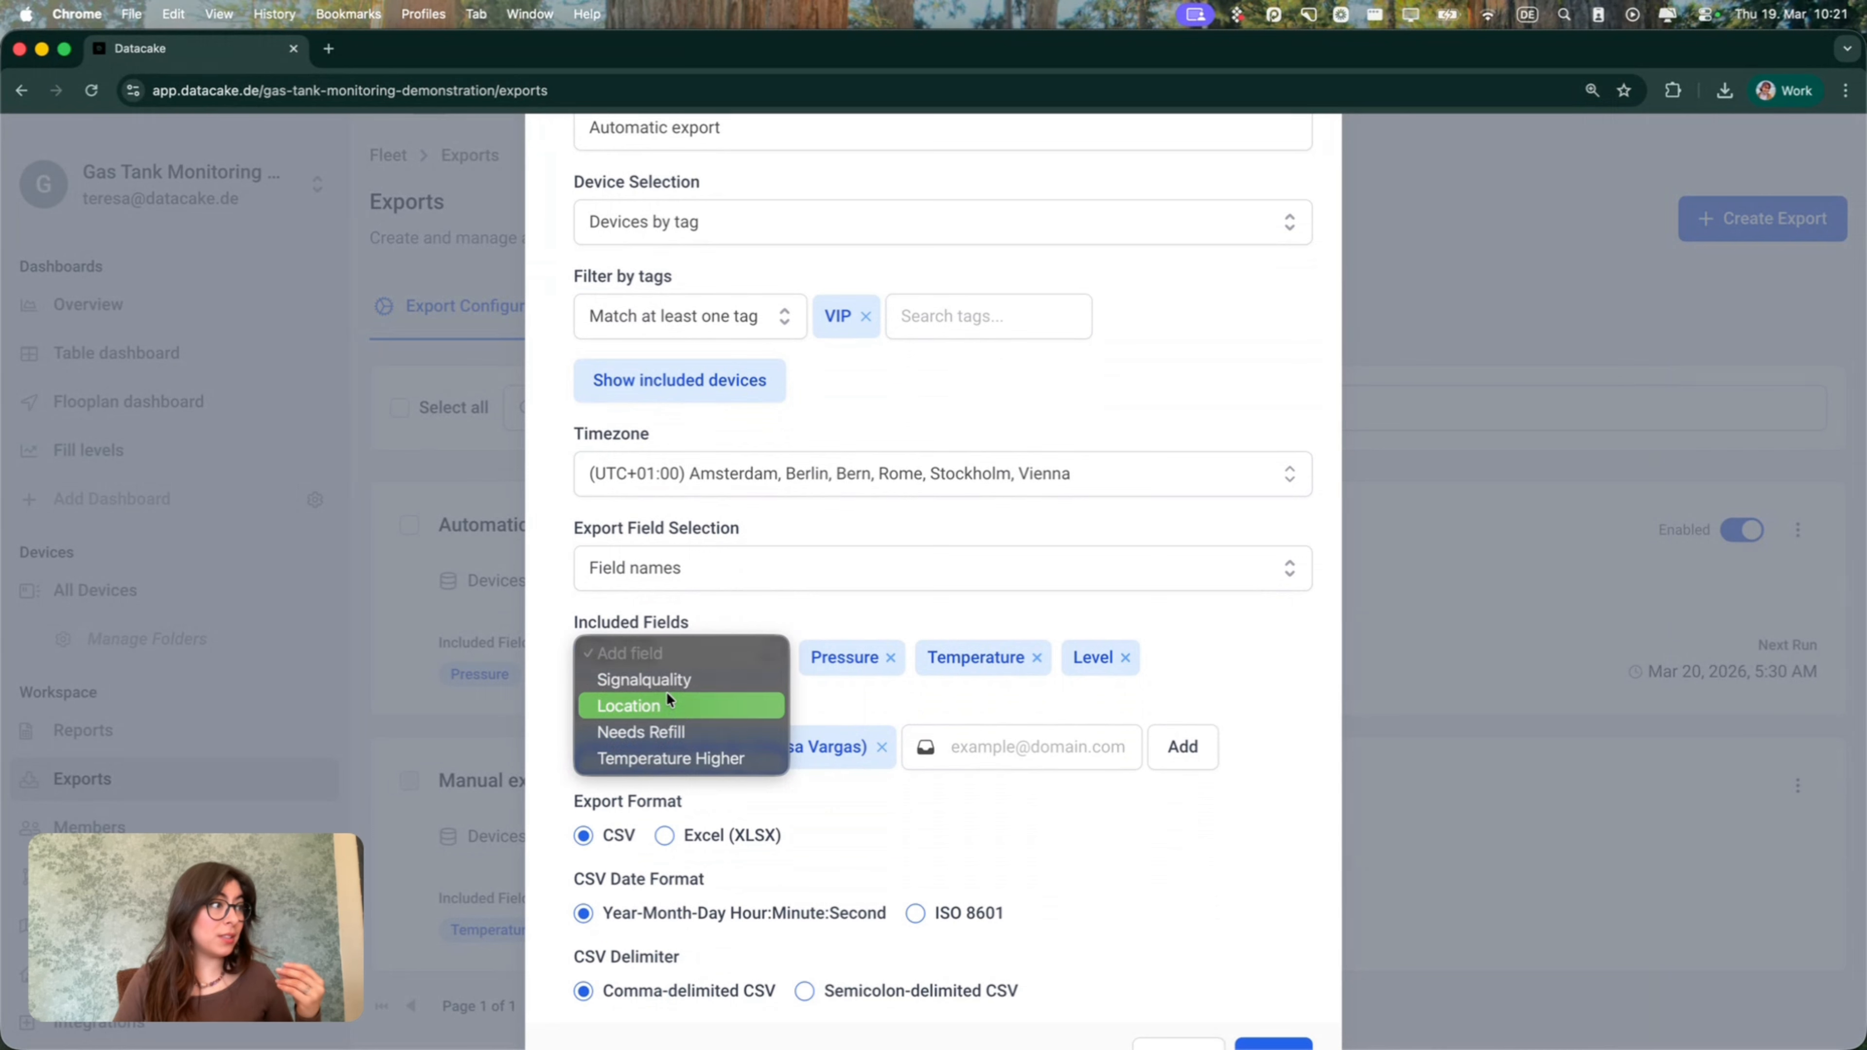
{"action": "left_click", "coordinate": [647, 707]}
{"action": "scroll", "coordinate": [1036, 830], "scroll_direction": "down", "scroll_amount": 2}
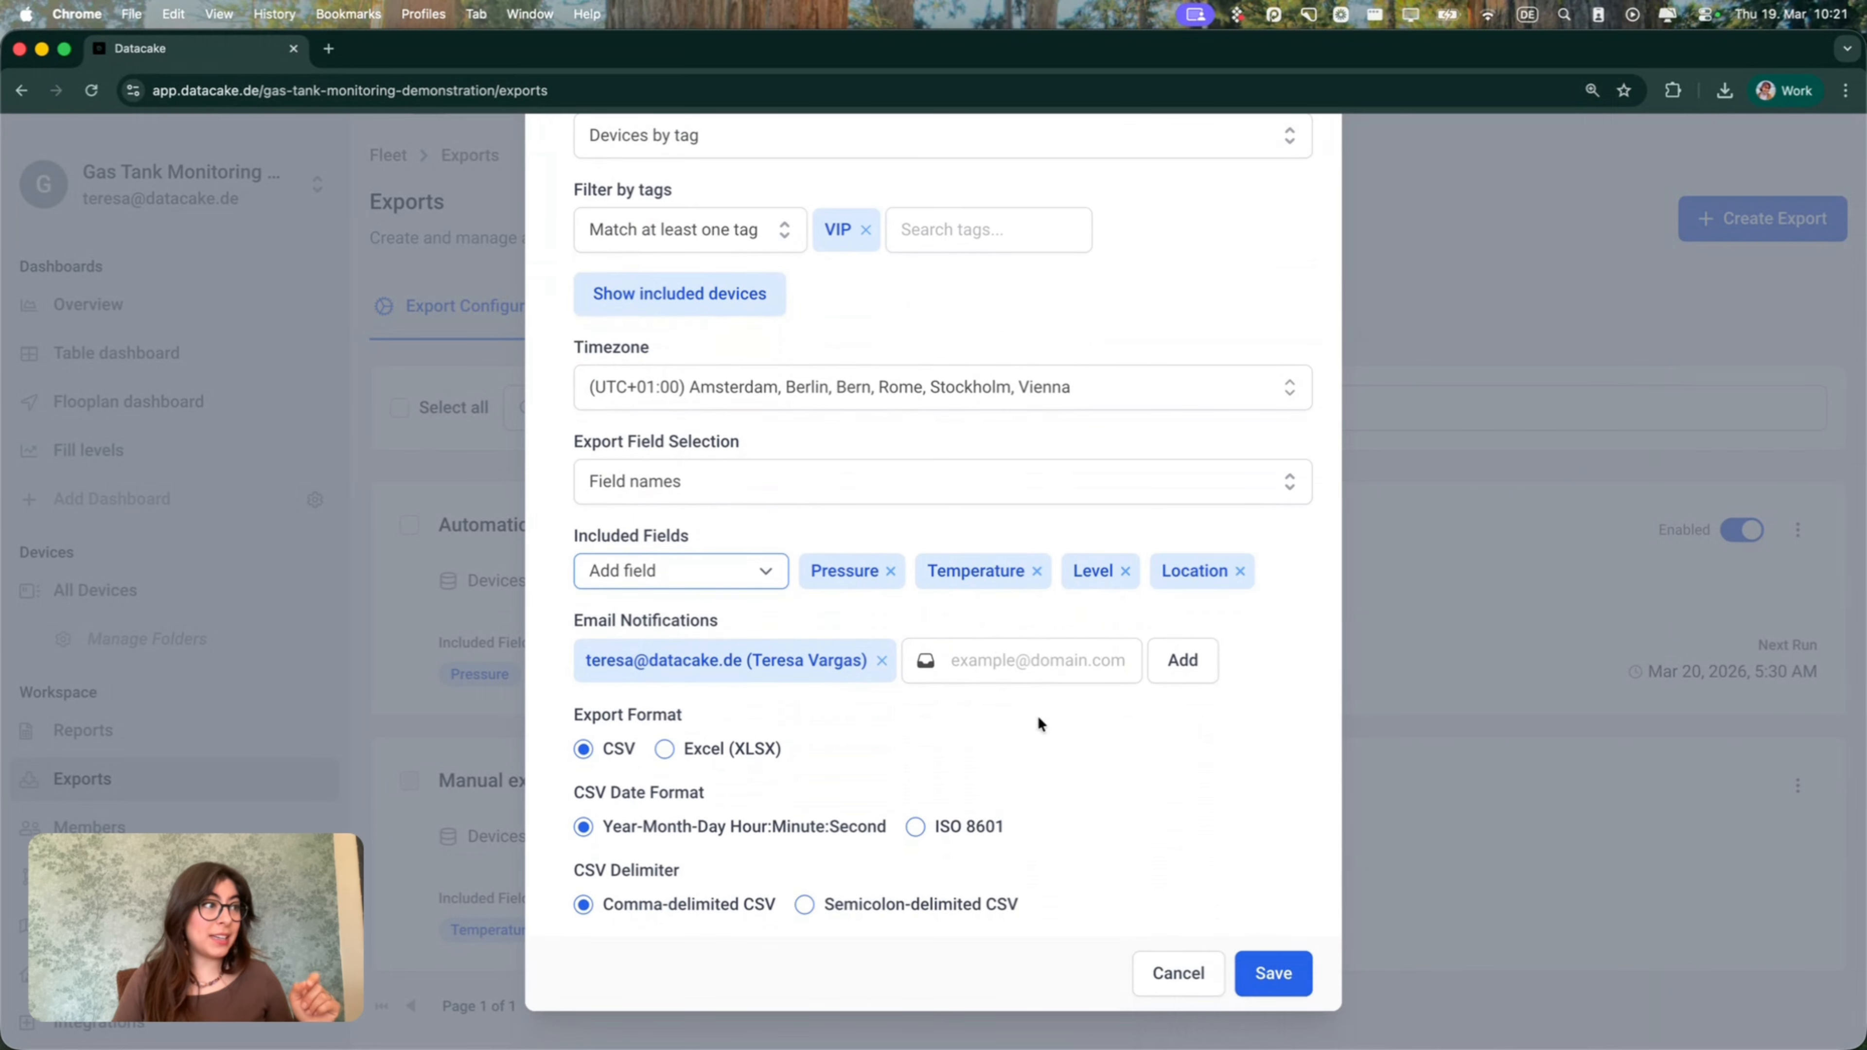
{"action": "scroll", "coordinate": [1039, 721], "scroll_direction": "up", "scroll_amount": 4}
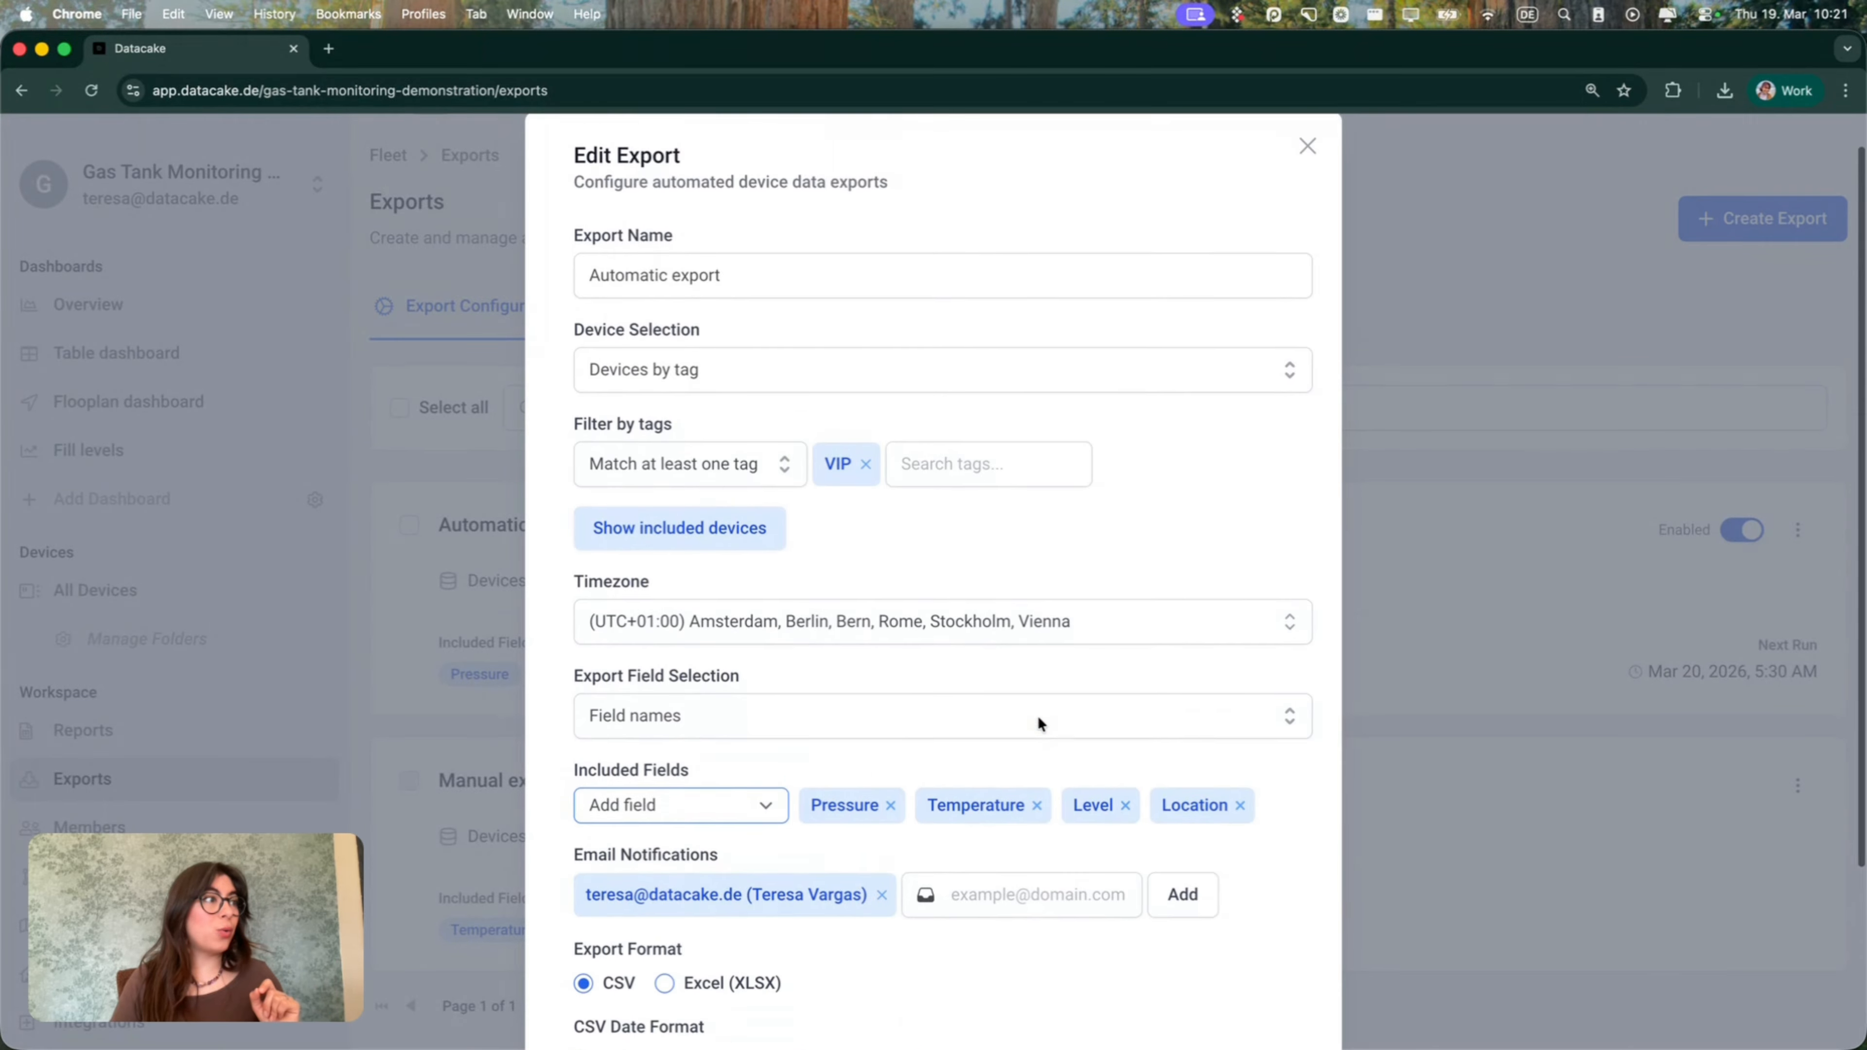
{"action": "scroll", "coordinate": [1039, 720], "scroll_direction": "down", "scroll_amount": 3}
{"action": "left_click", "coordinate": [1266, 970]}
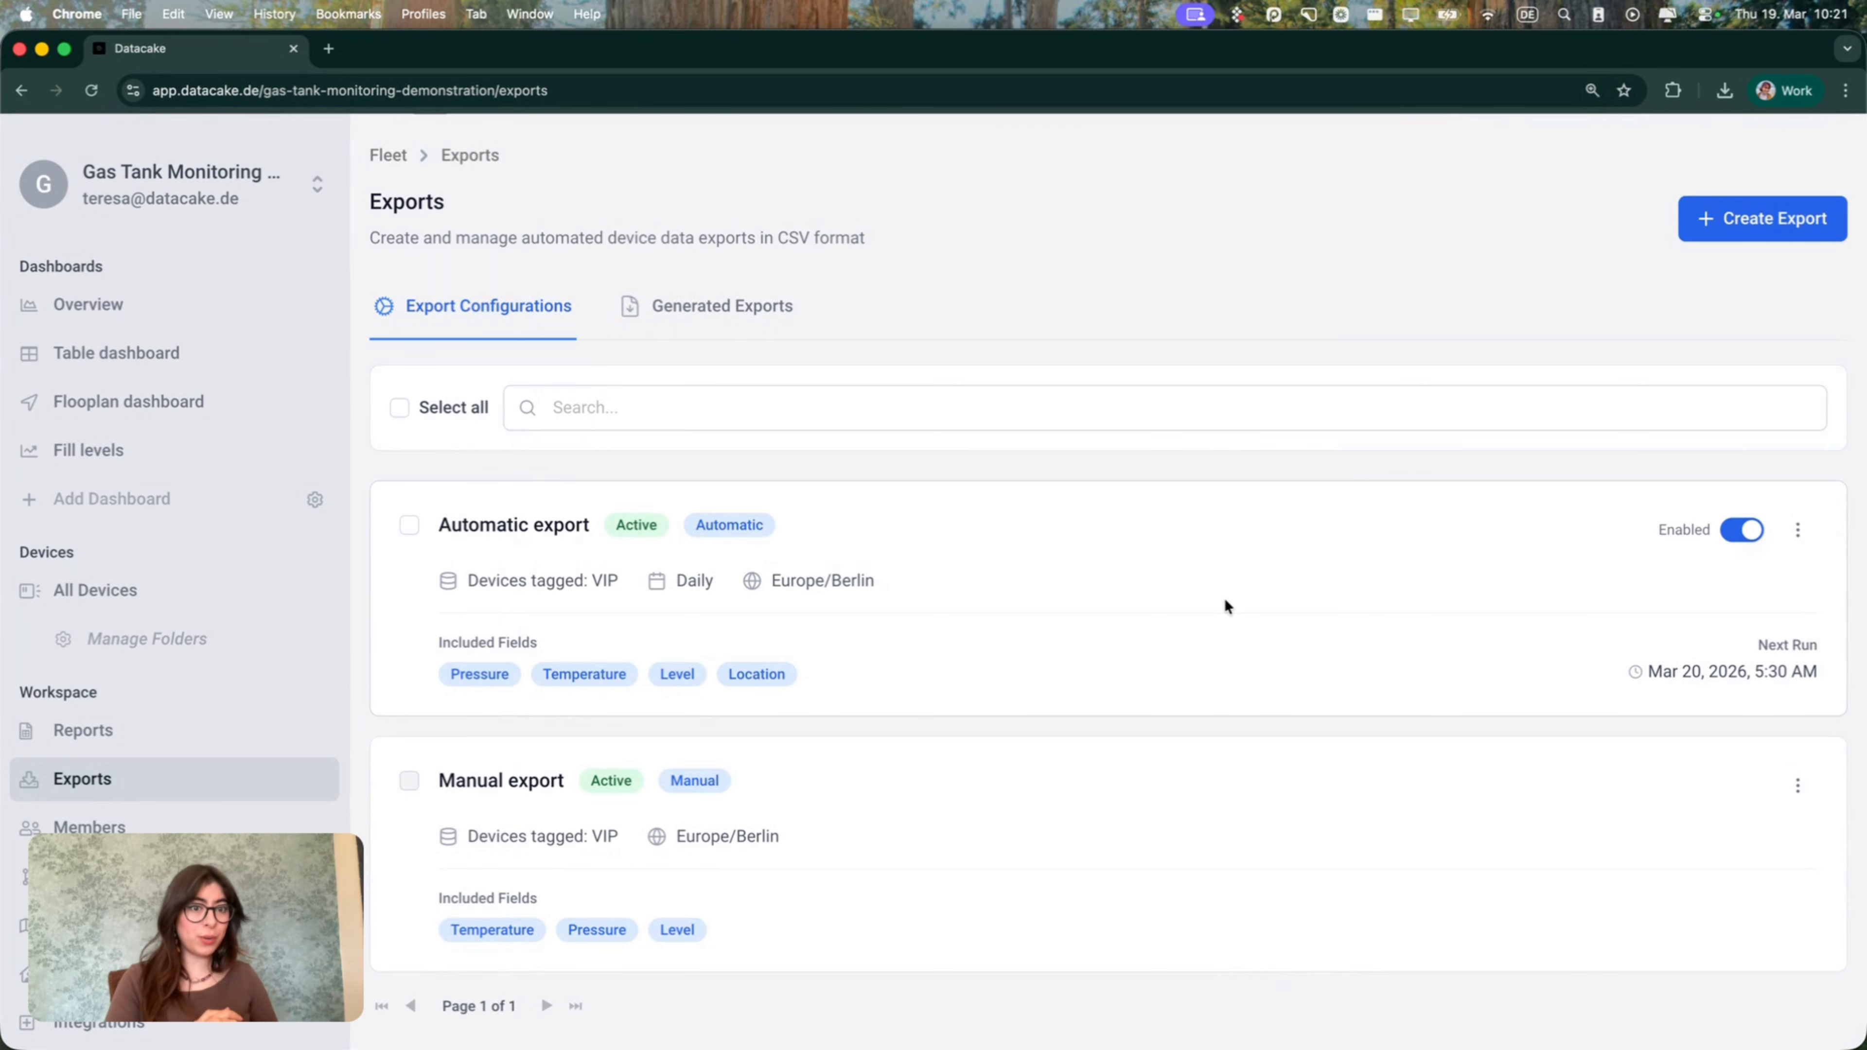
- Review the generated exports, selecting and deselecting all of them, and return to the export configurations
{"action": "left_click", "coordinate": [684, 309]}
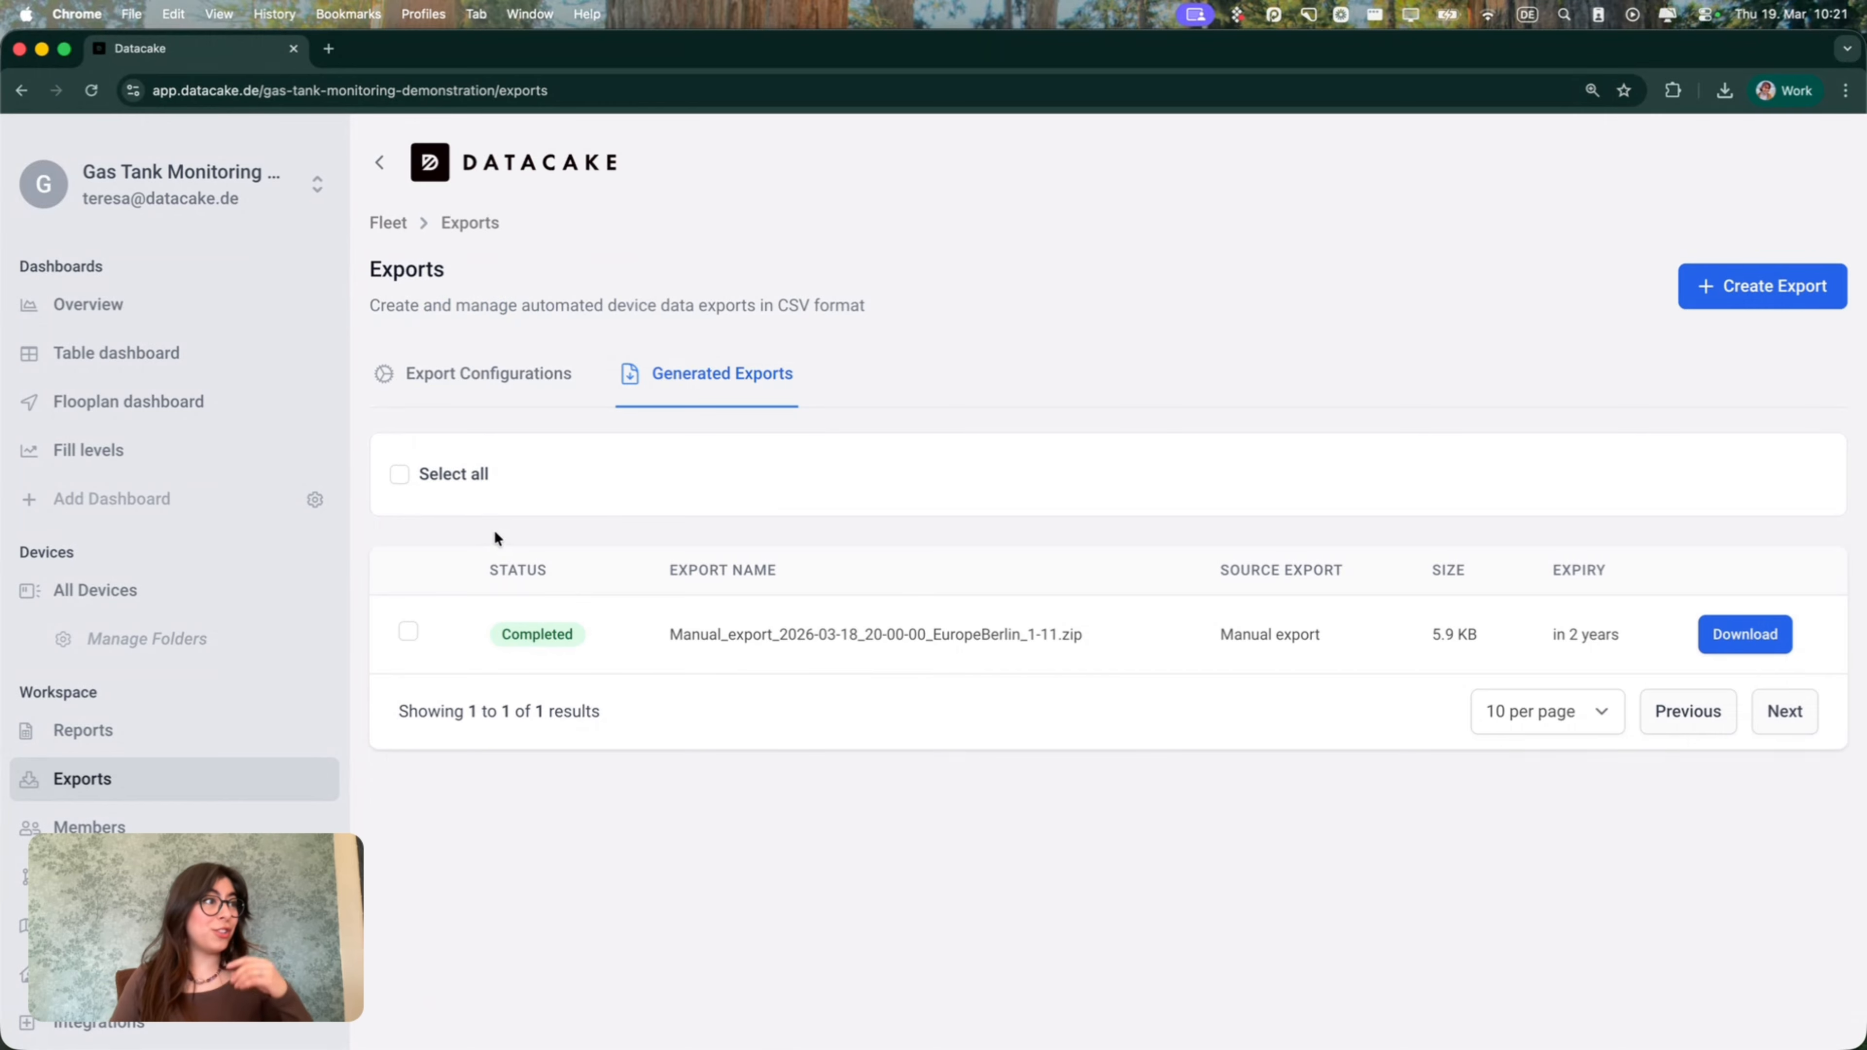
{"action": "left_click", "coordinate": [401, 474]}
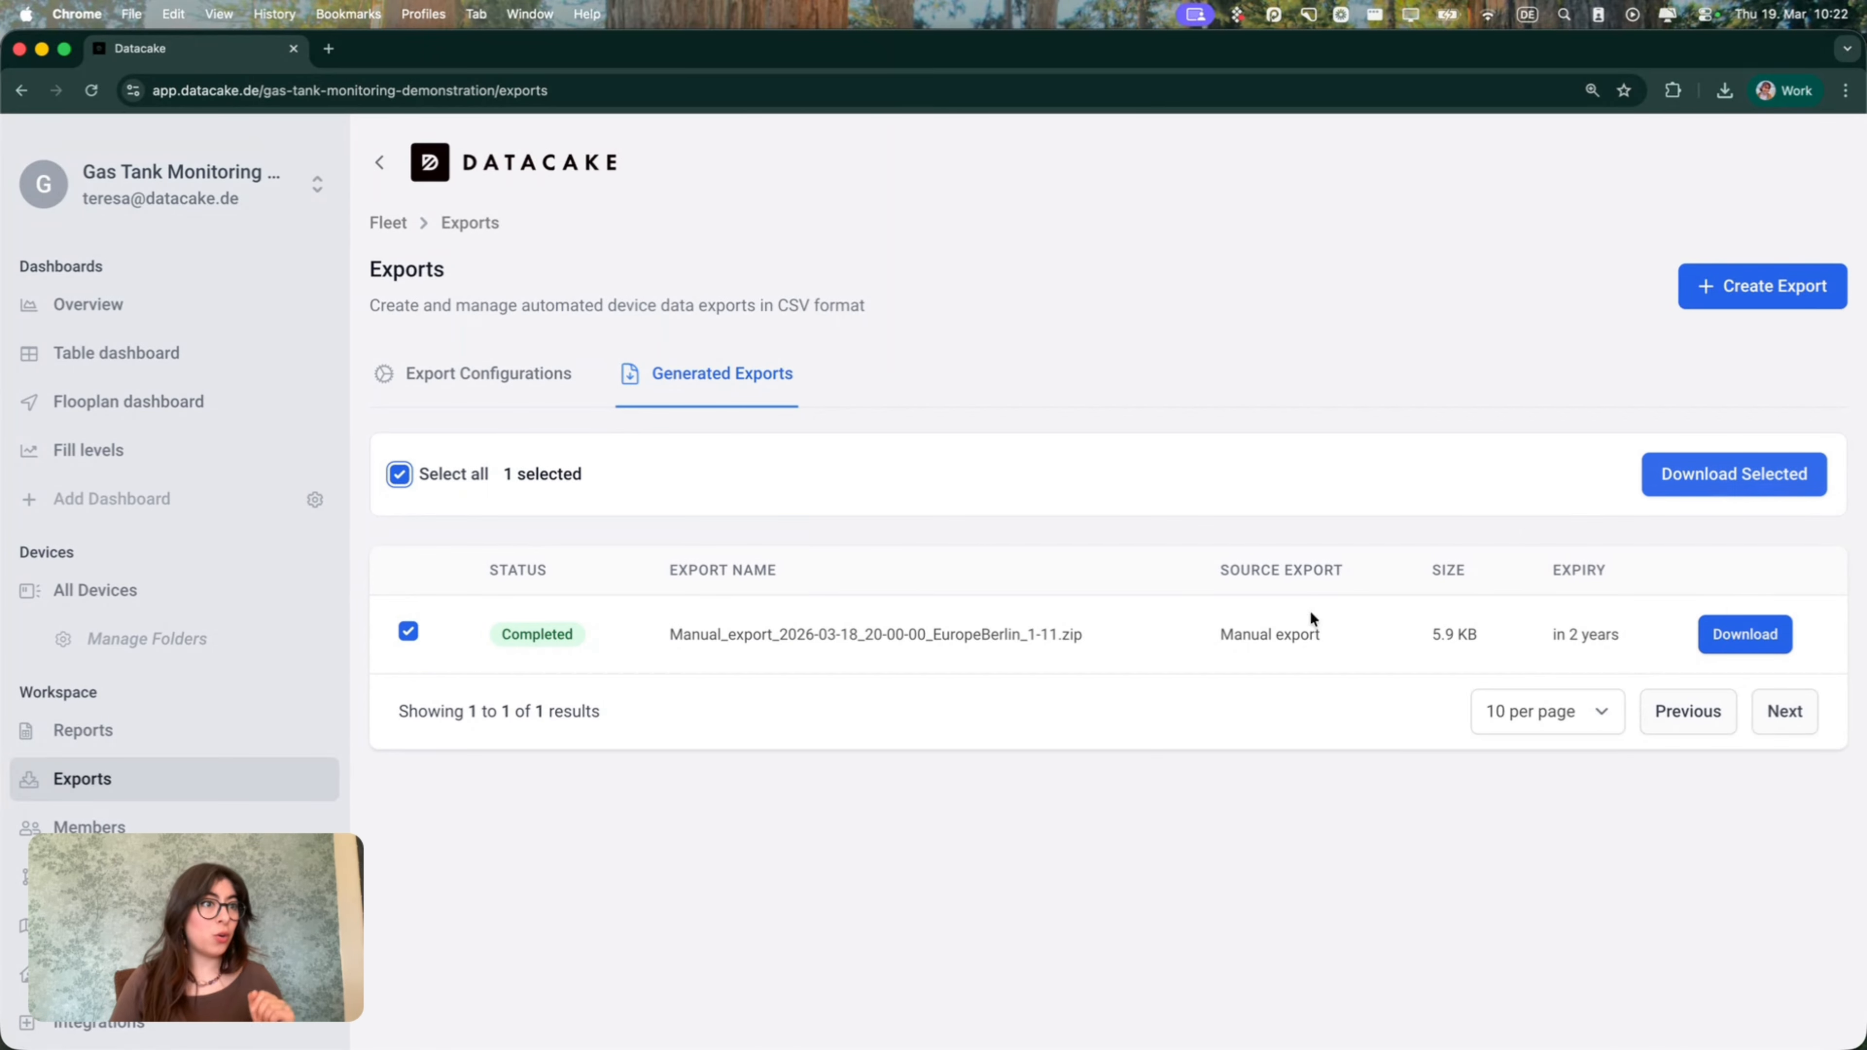
{"action": "left_click", "coordinate": [399, 475]}
{"action": "left_click", "coordinate": [480, 376]}
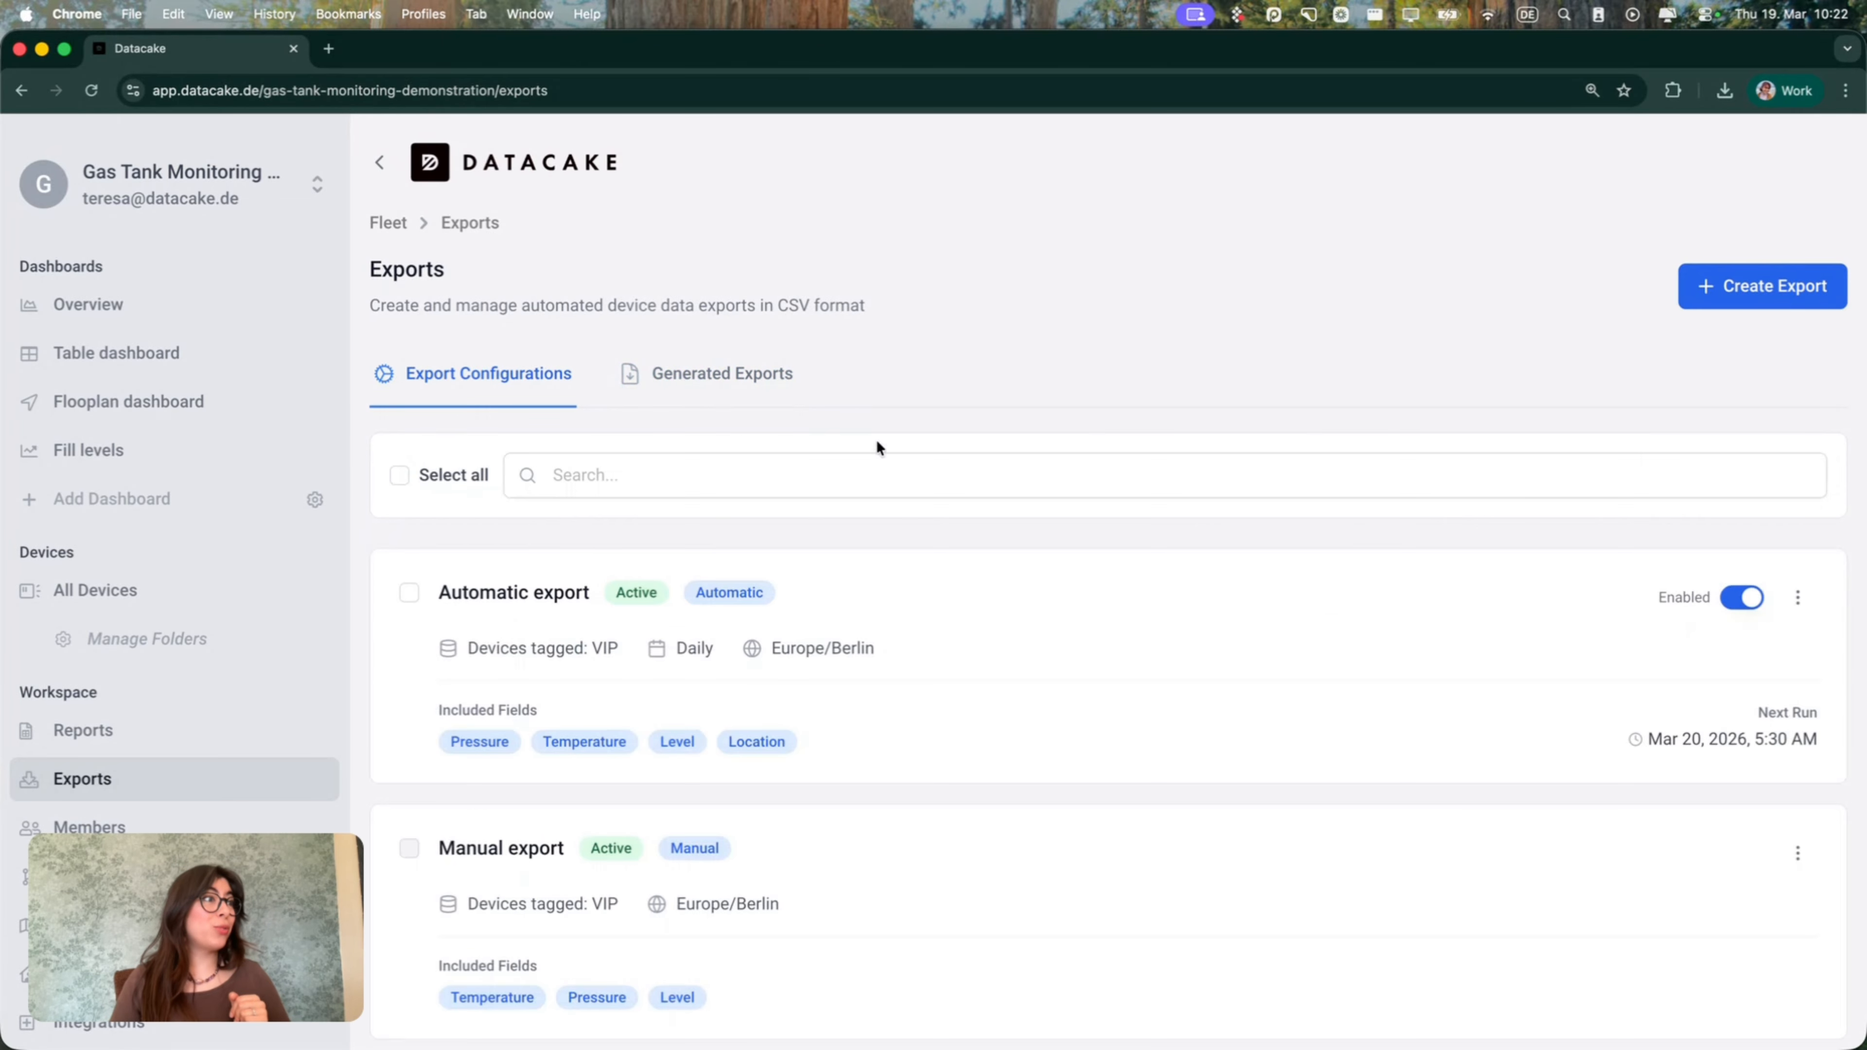